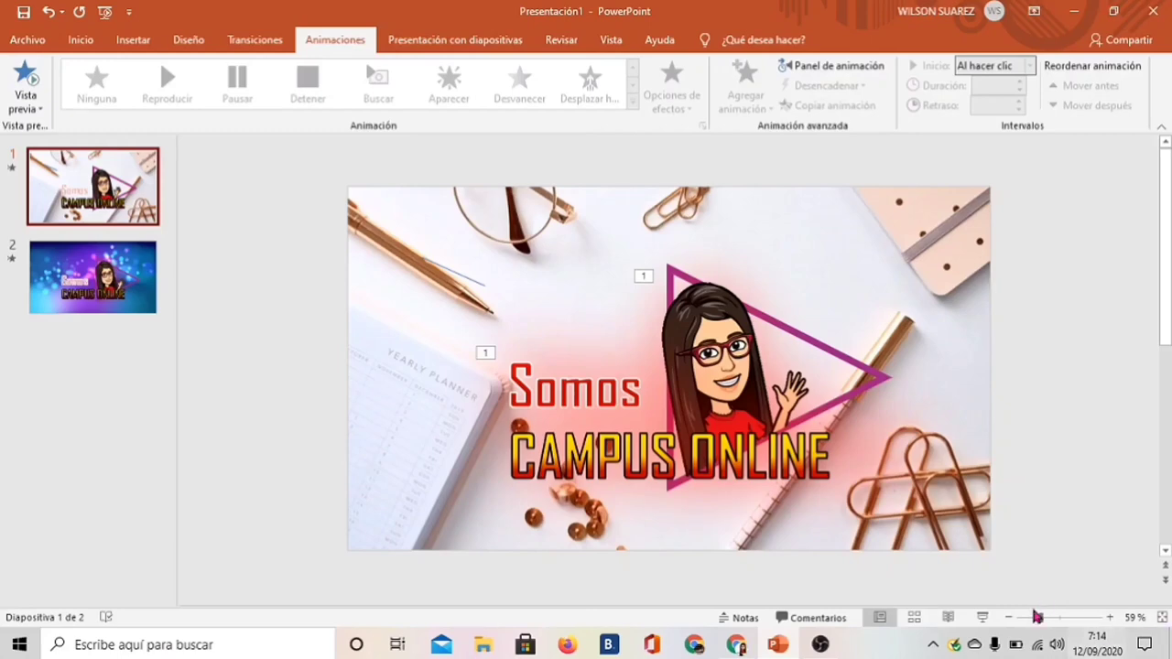
Play the finished two-slide intro as a slideshow from the status bar.
click(983, 617)
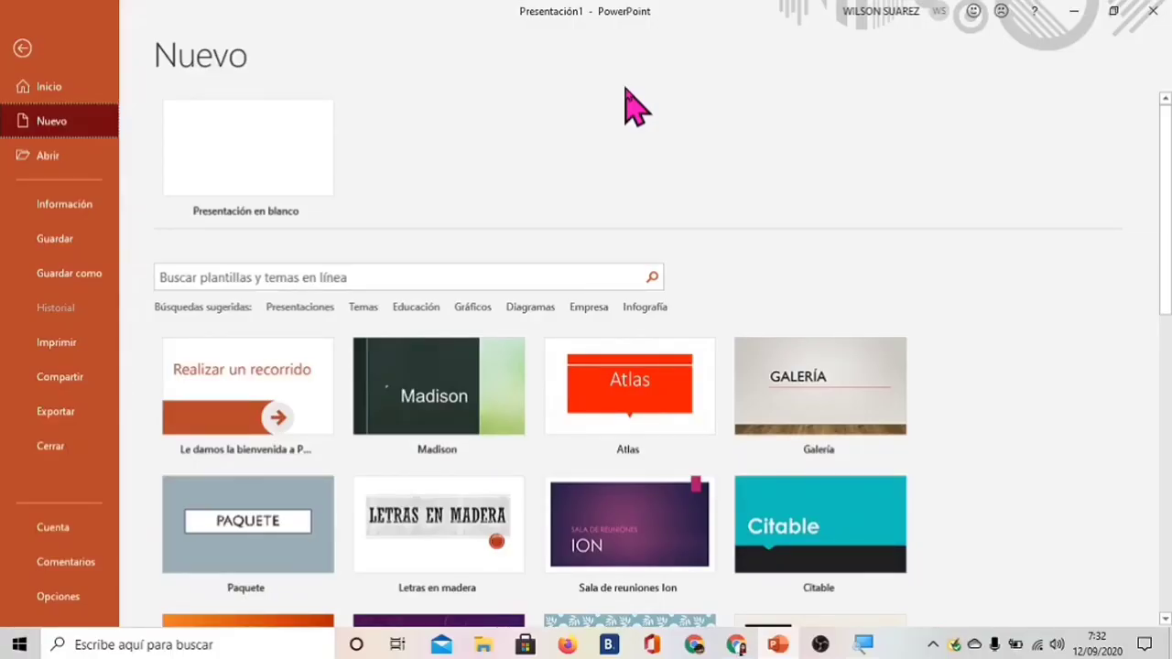
Create a blank presentation and delete its title and subtitle placeholders.
click(253, 151)
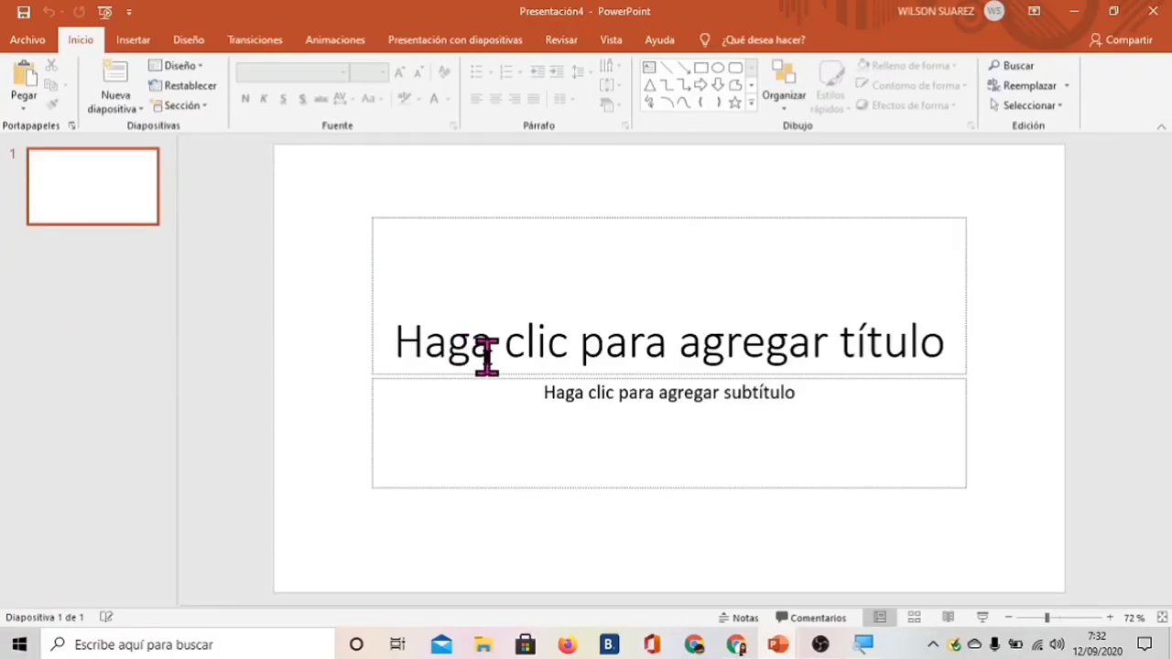
click(499, 378)
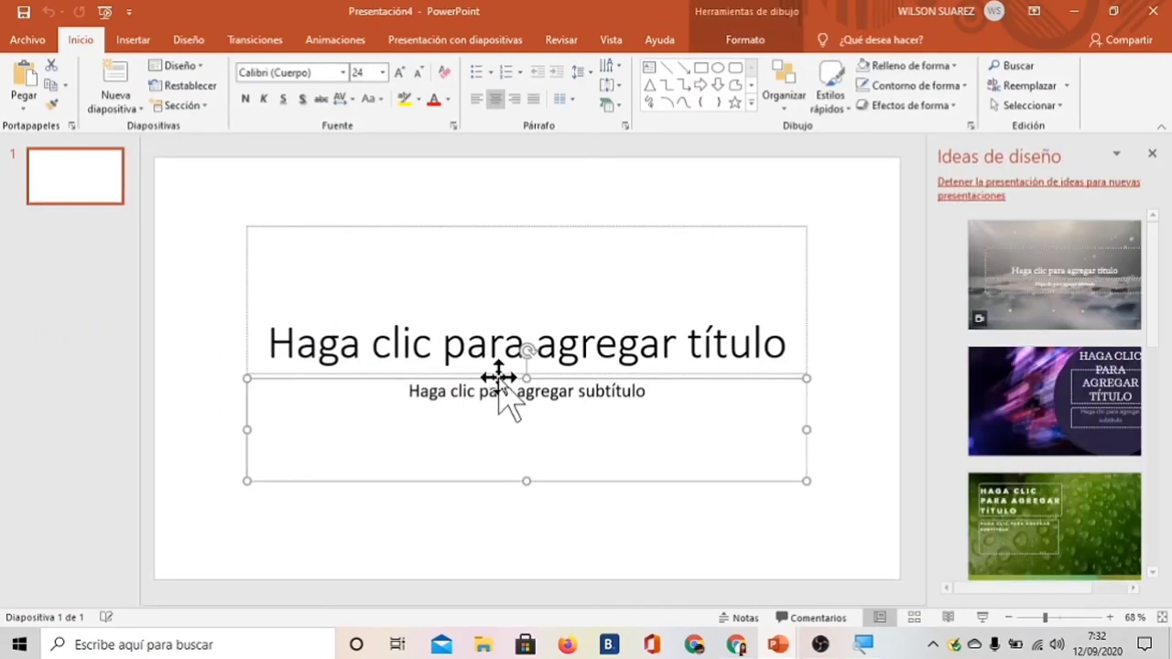
key(Delete)
click(499, 375)
key(Delete)
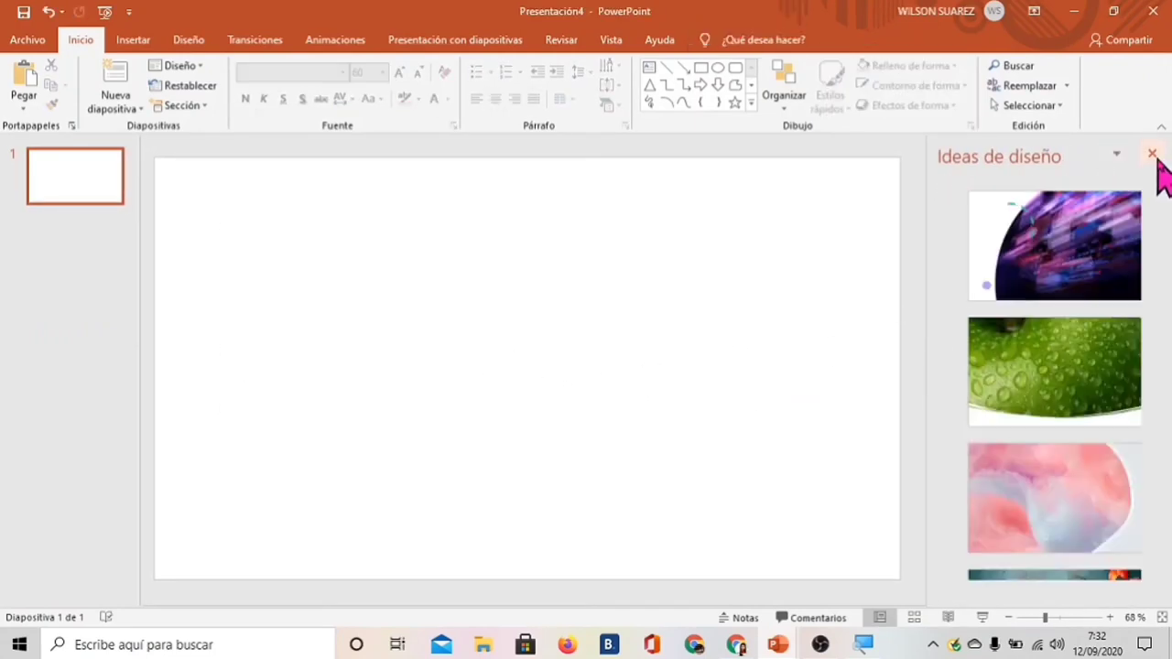
Set the slide size to Panorámica (16:9) widescreen.
click(1153, 154)
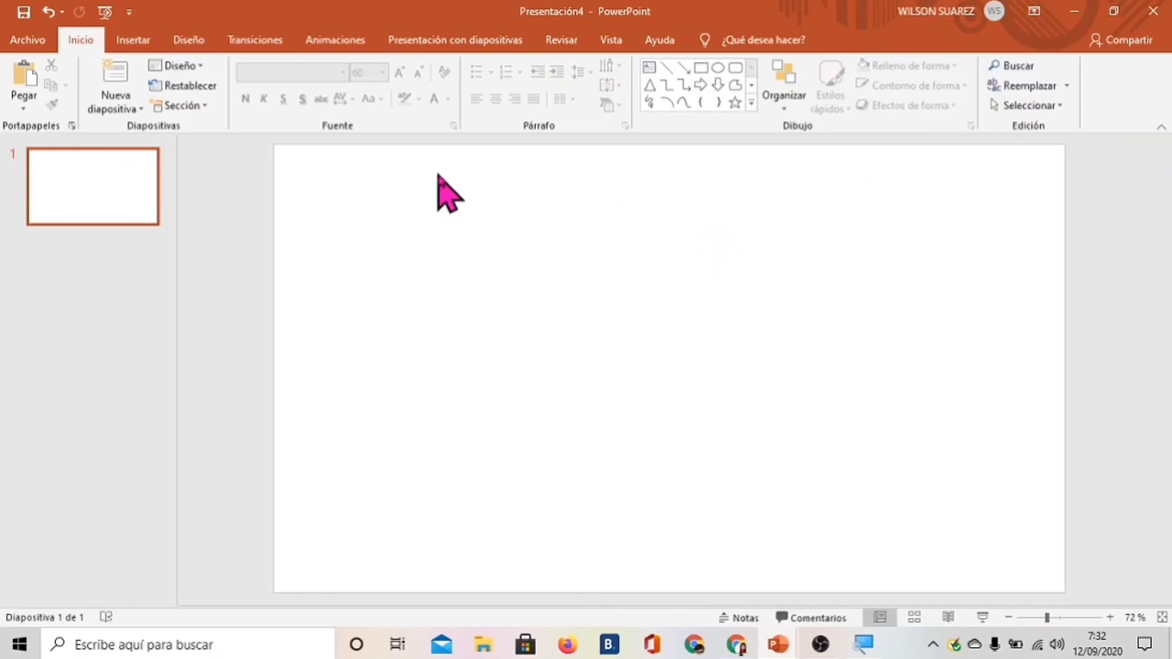
click(188, 40)
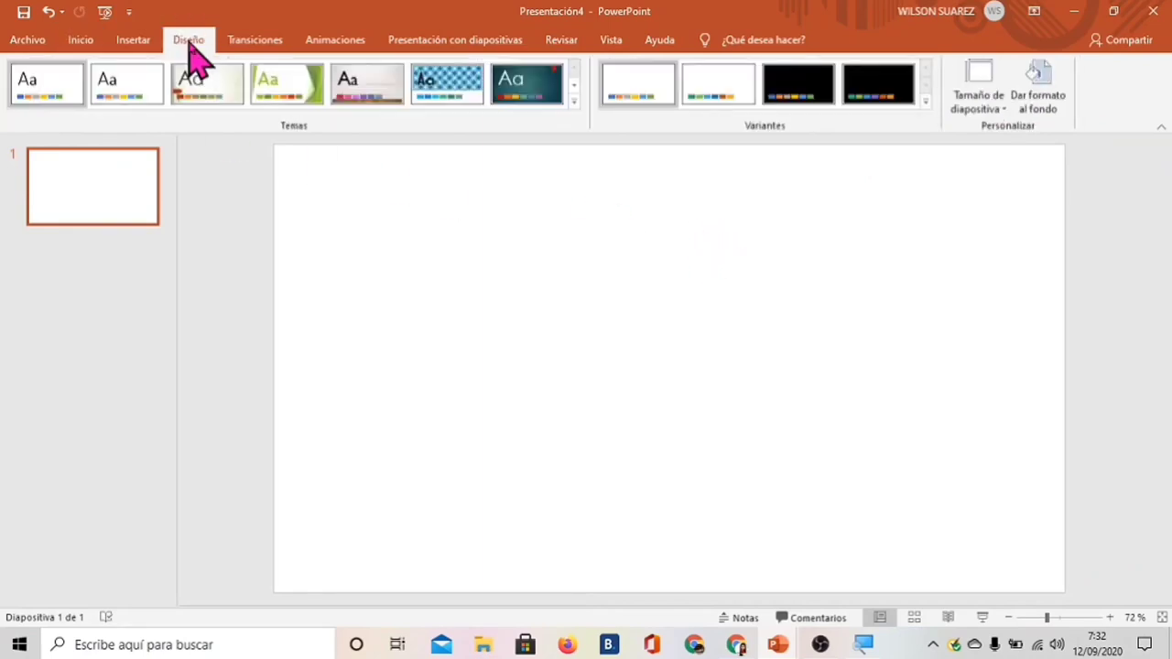
click(1002, 106)
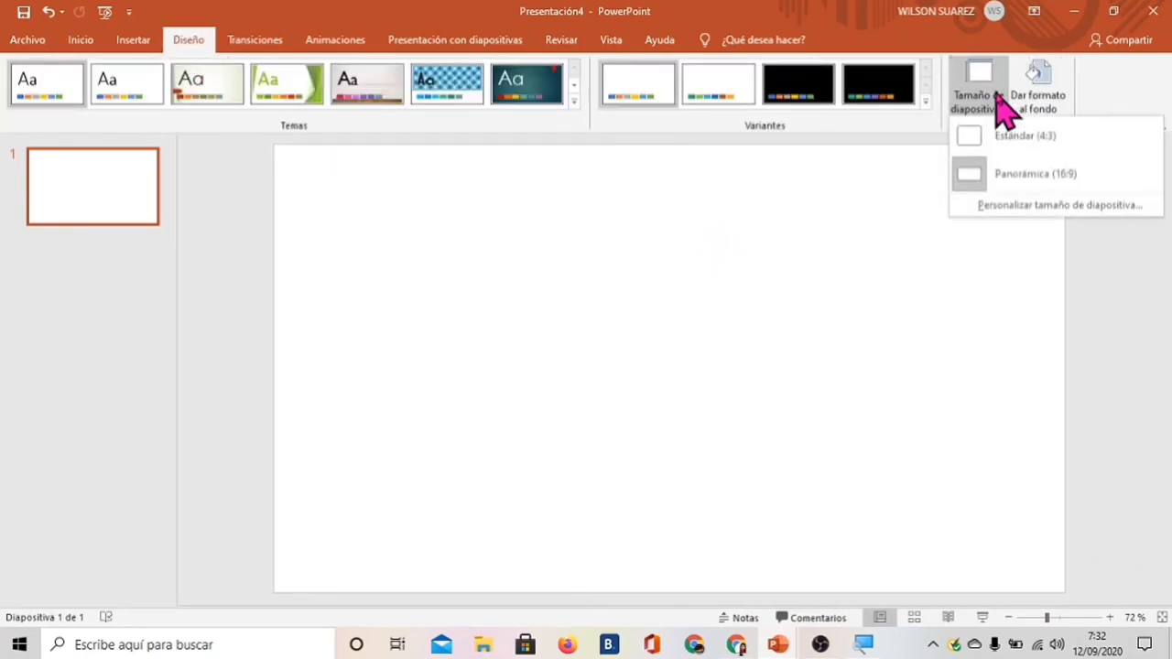
click(1044, 207)
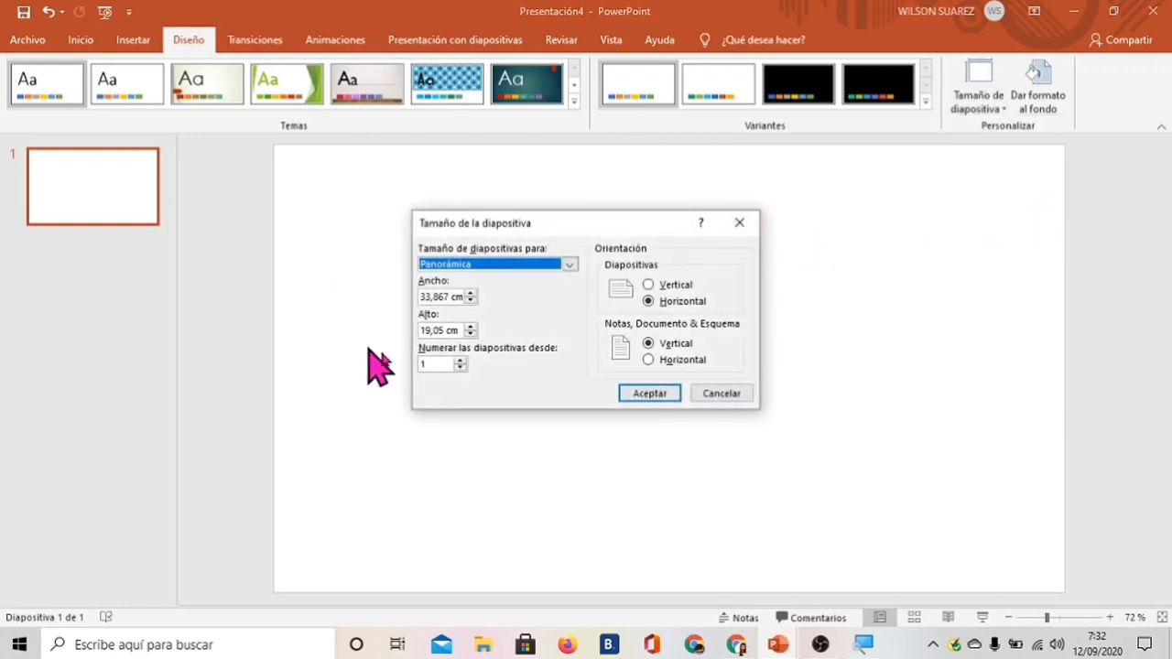
click(661, 394)
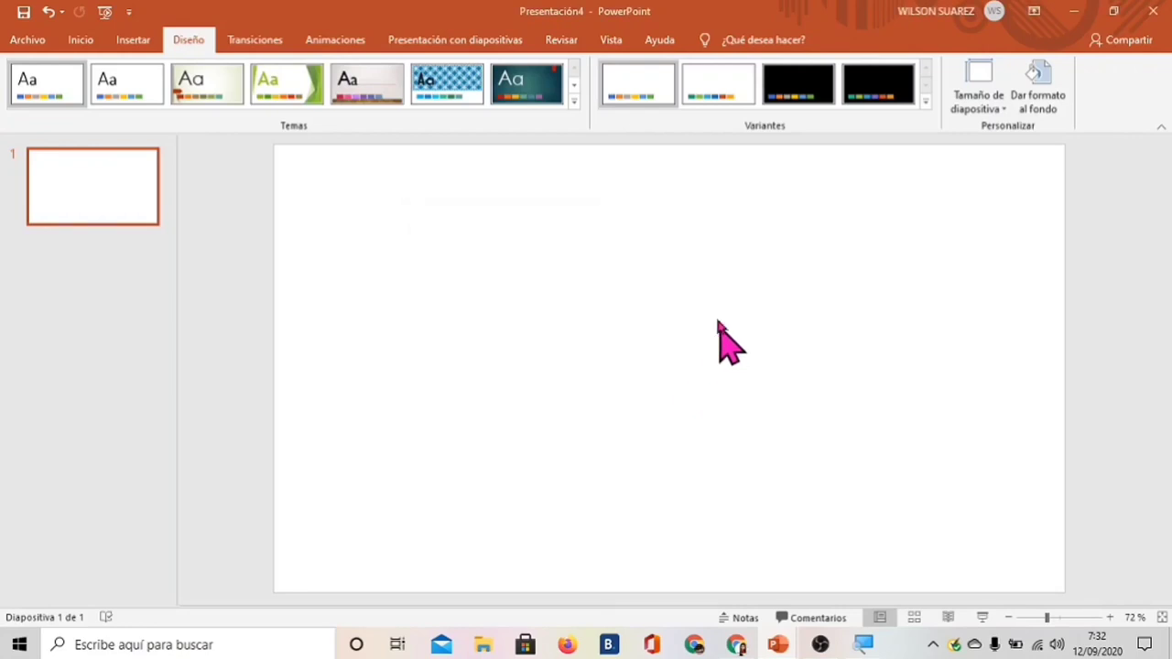
Fill the slide background with the downloaded desk photo via a picture fill.
right_click(653, 269)
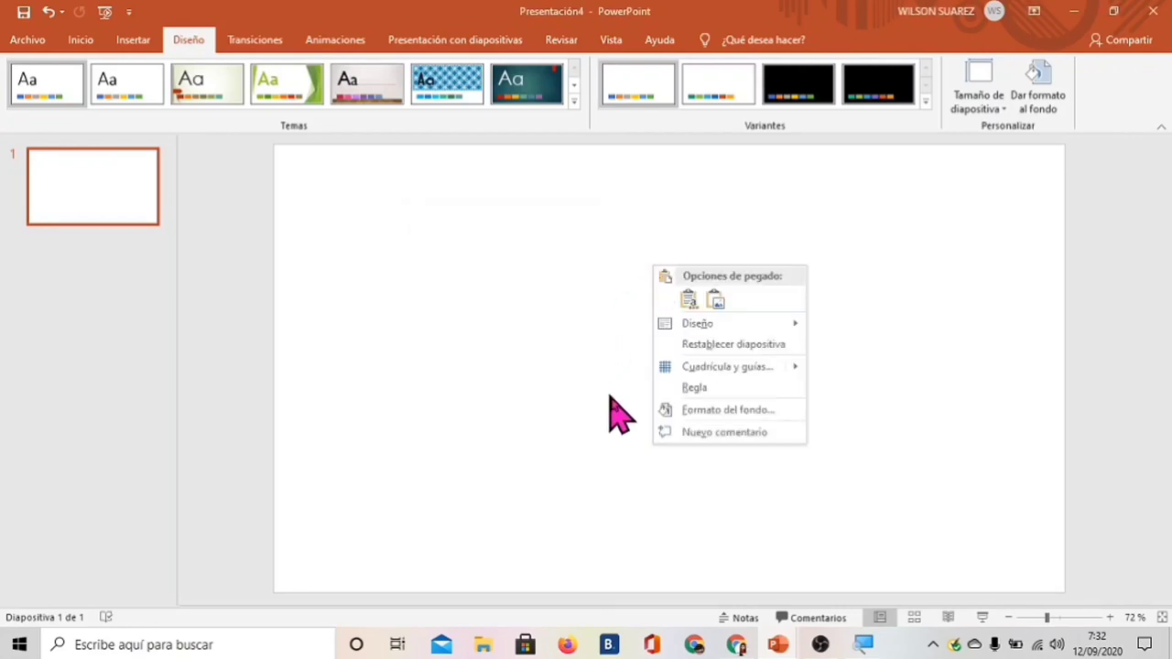
click(740, 412)
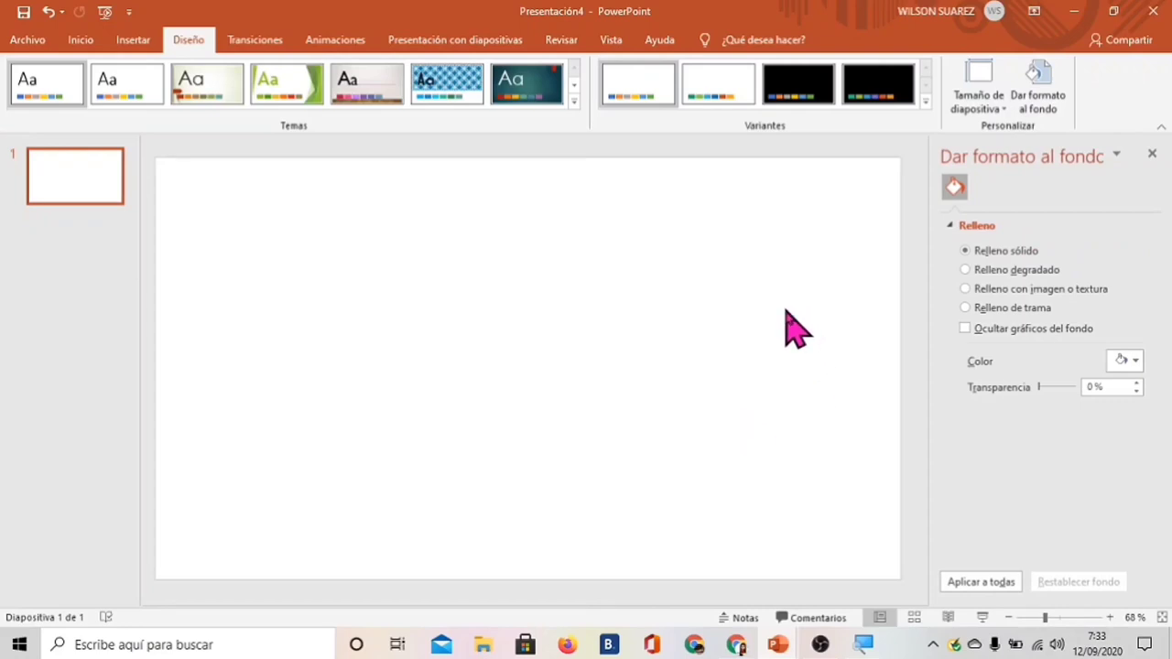
click(1073, 291)
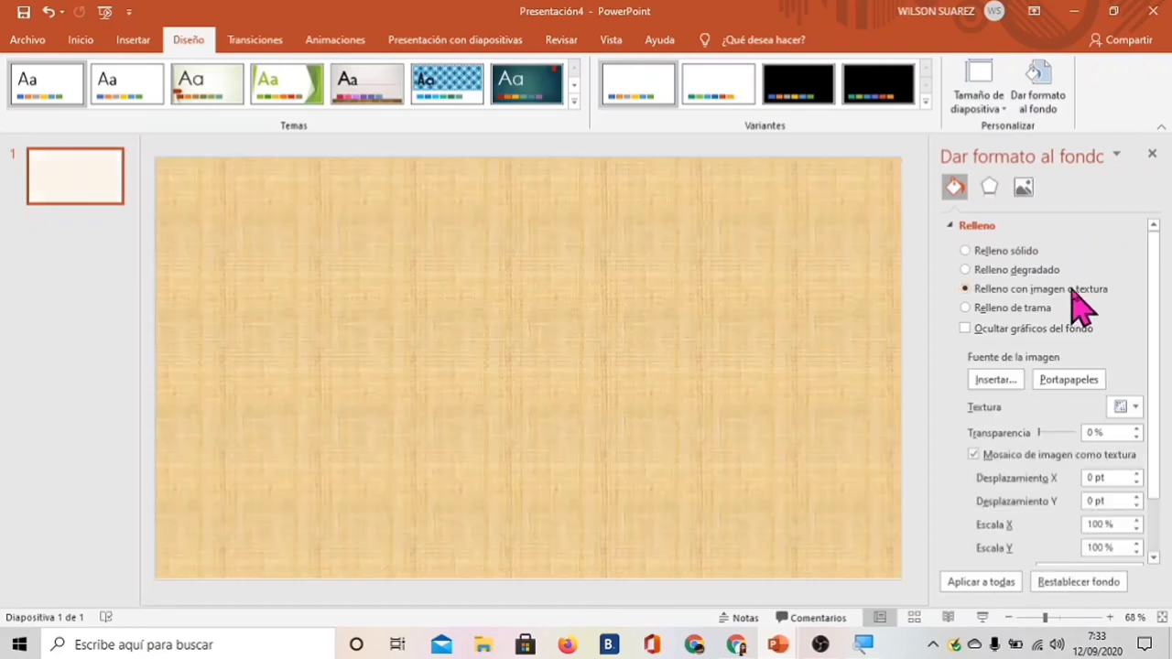
click(991, 381)
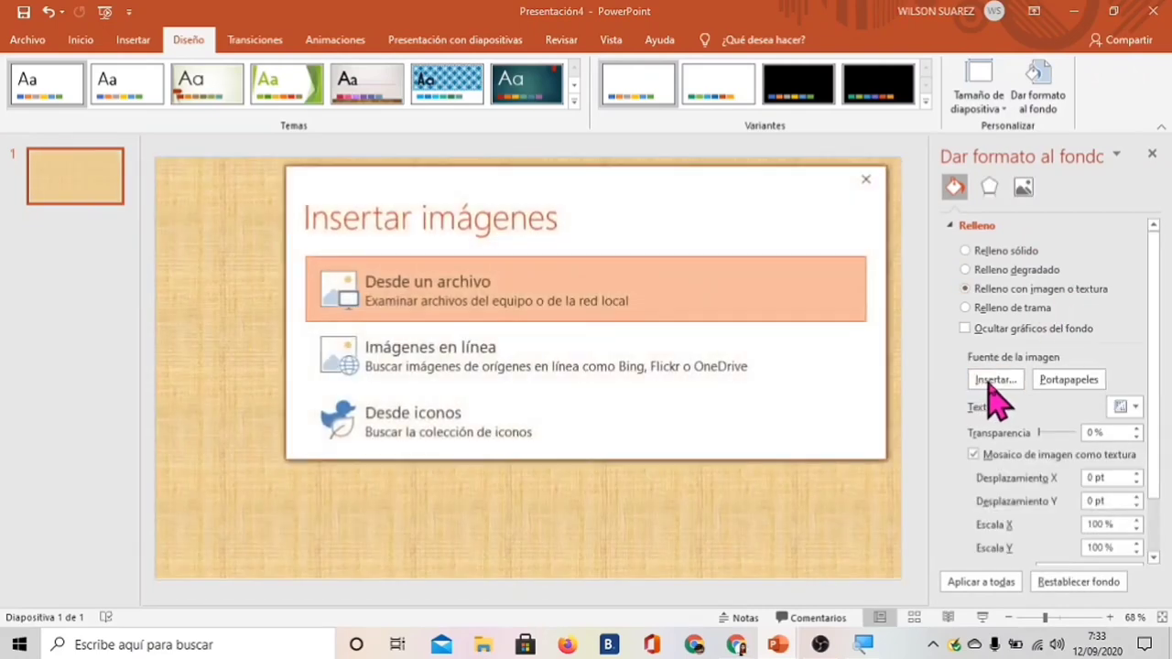
click(499, 295)
click(266, 148)
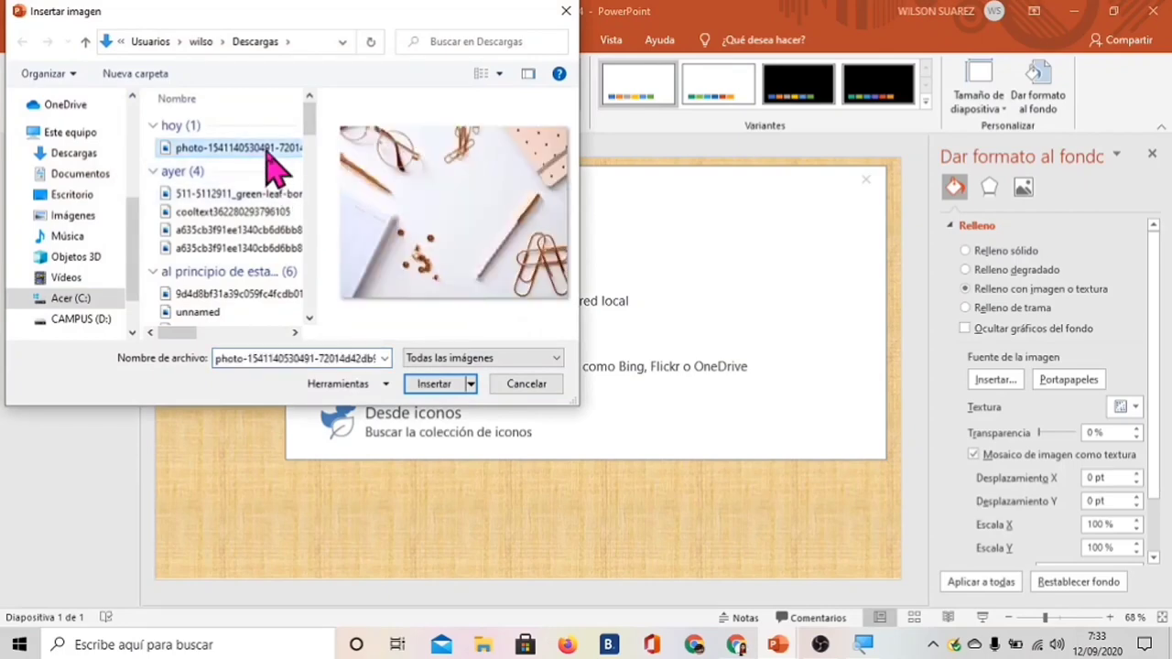
click(438, 385)
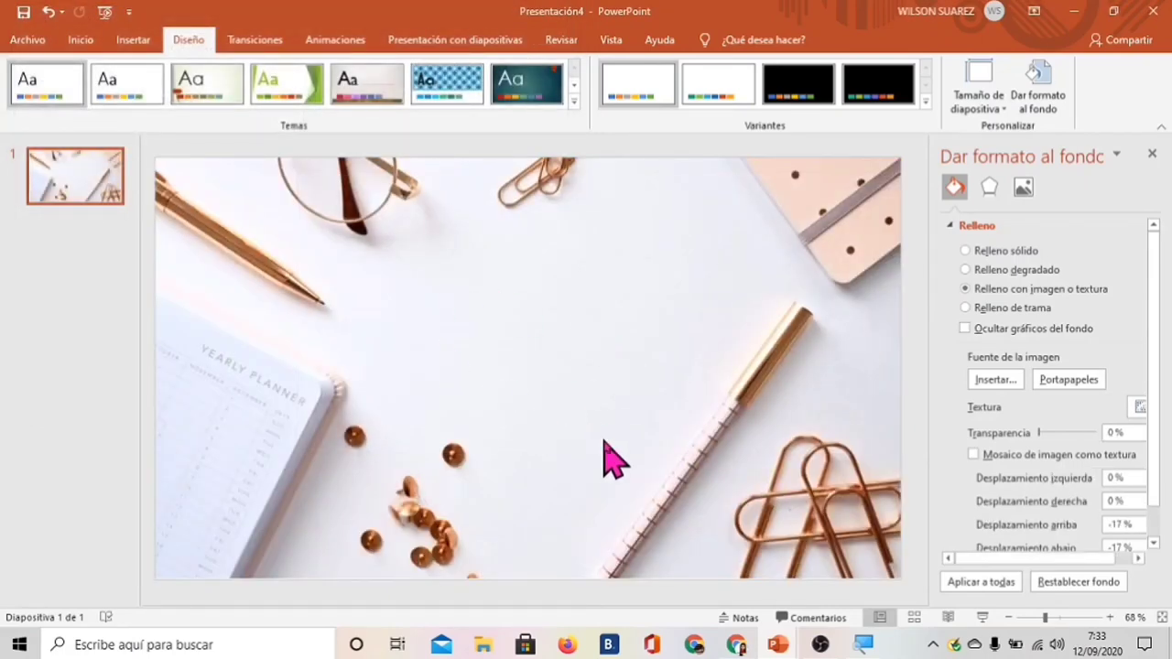
click(737, 644)
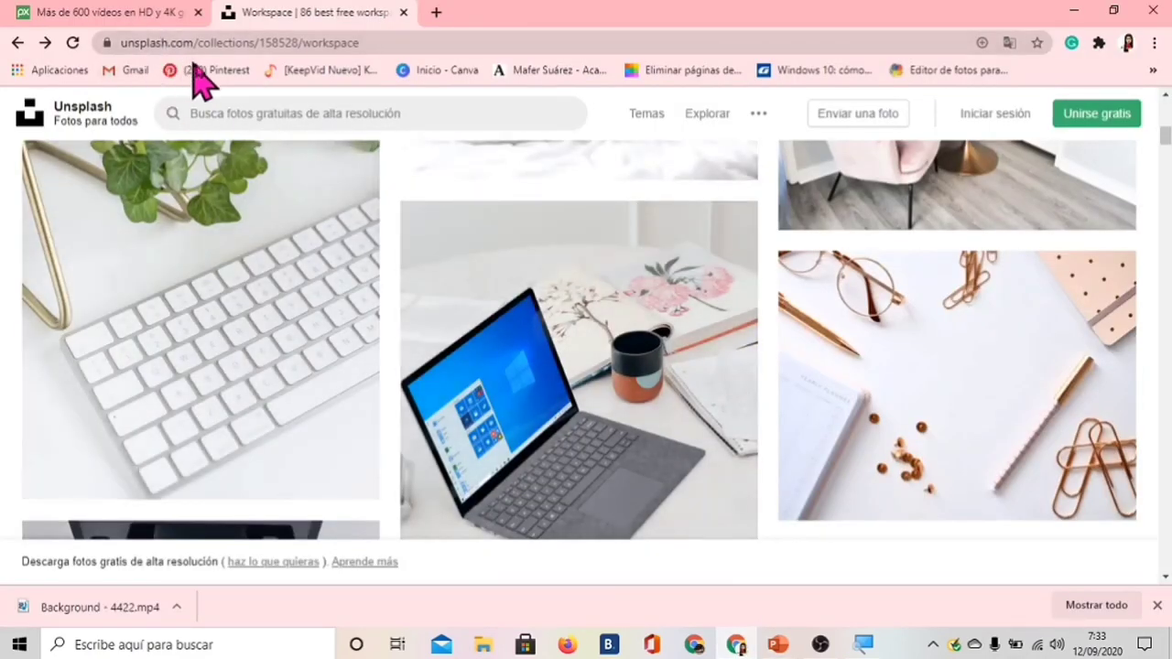
Scroll through the Unsplash workspace photo collection in Chrome.
scroll(930, 400, up, 2)
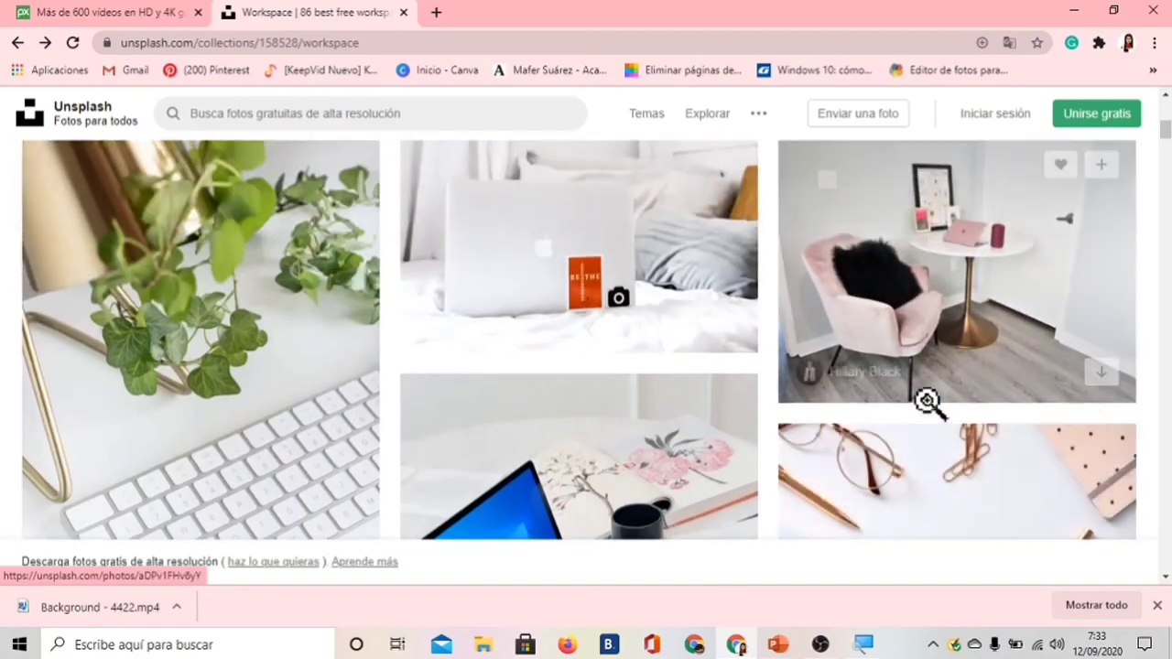
scroll(930, 400, up, 3)
scroll(930, 400, up, 3)
scroll(934, 412, down, 5)
scroll(934, 426, down, 5)
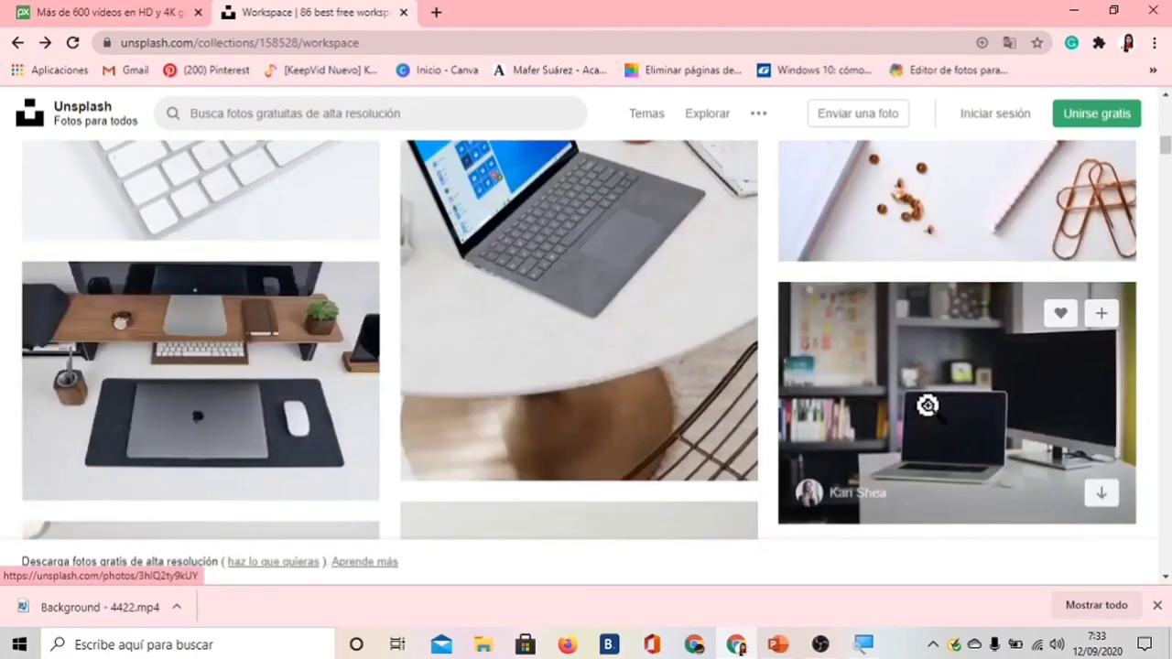
scroll(928, 405, down, 5)
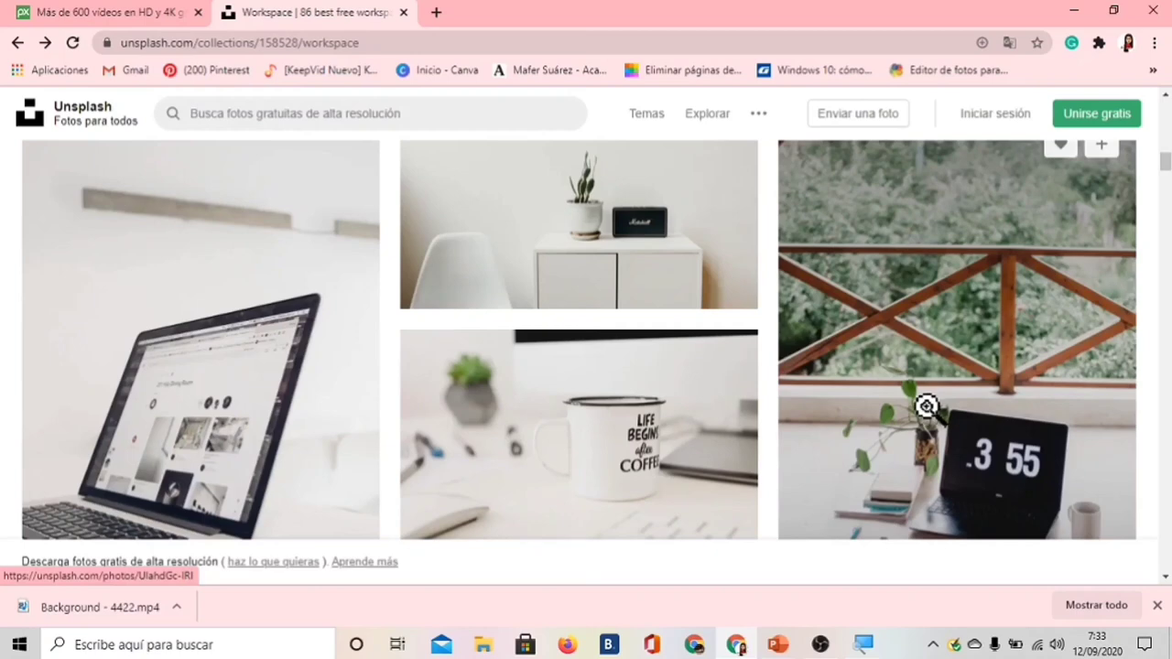
Look through the Pixabay background videos, then return to PowerPoint.
click(75, 13)
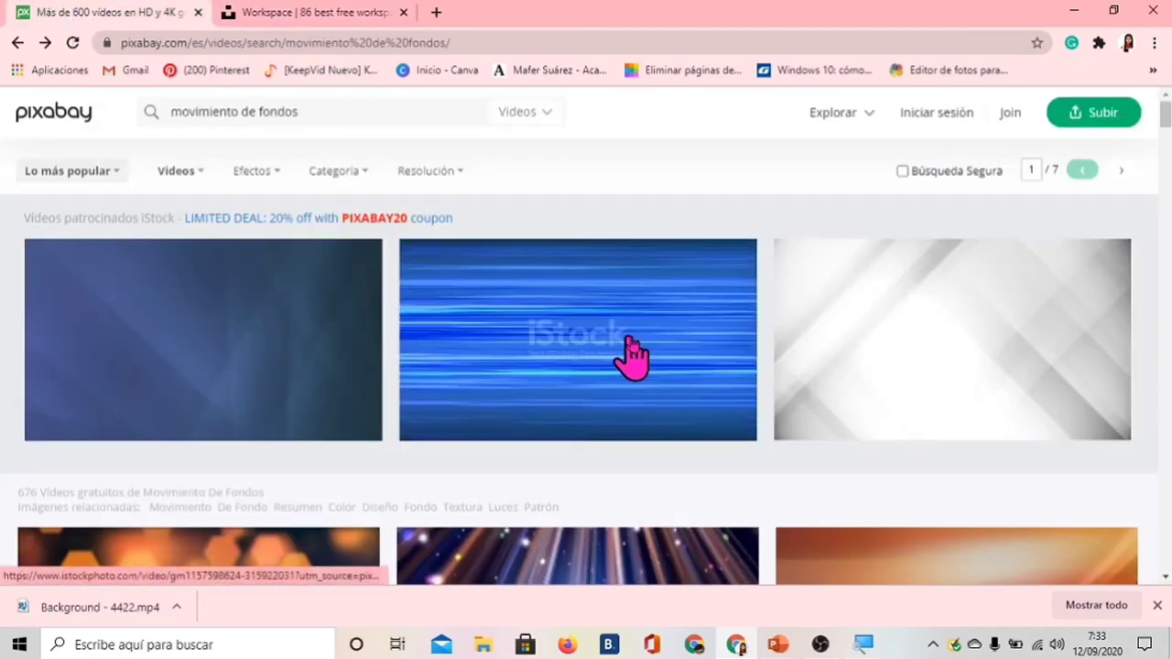
scroll(997, 445, down, 5)
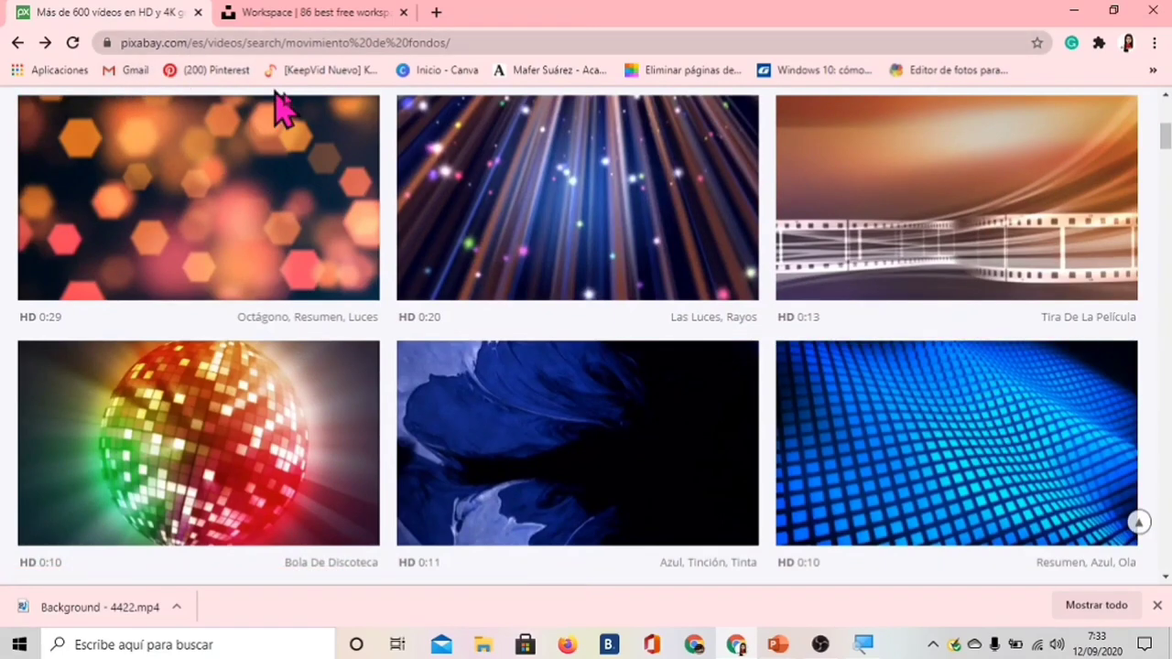
scroll(696, 321, up, 6)
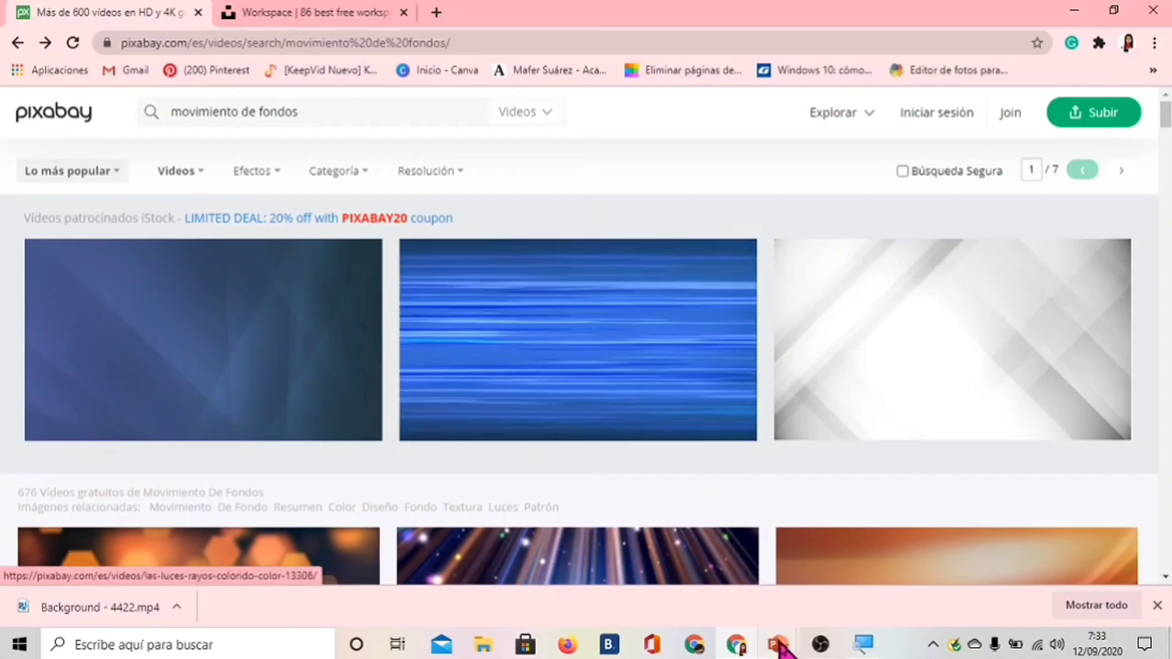
mouse_move(781, 647)
click(840, 600)
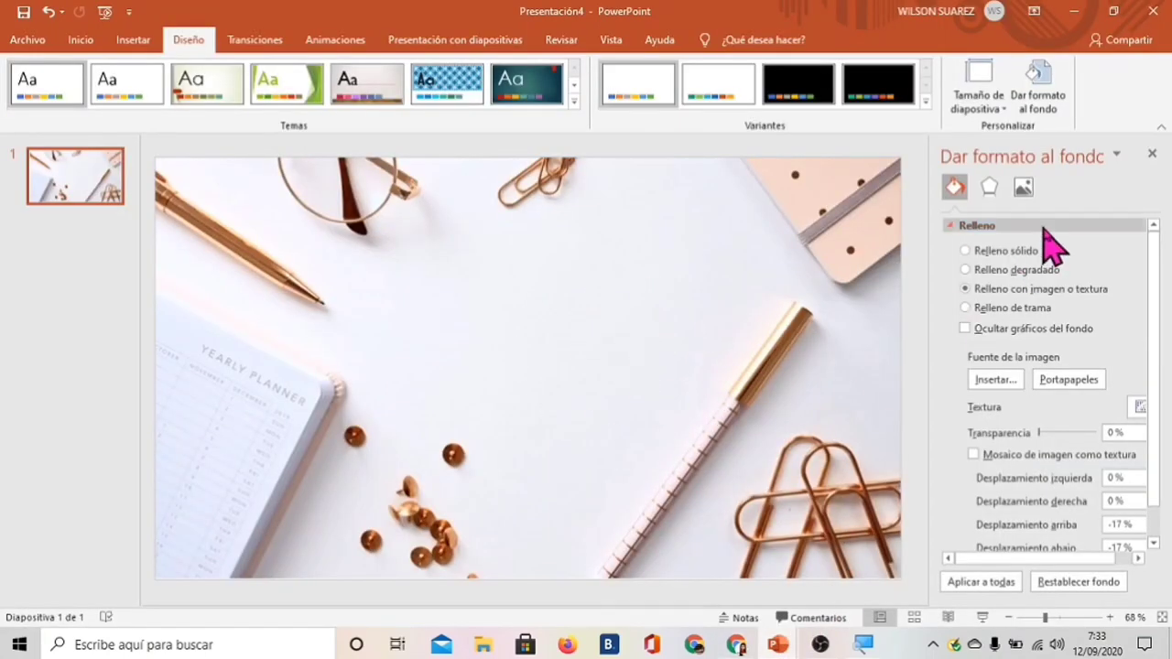
Draw an isosceles triangle on the slide's right, rotated 90° to point right.
click(1153, 154)
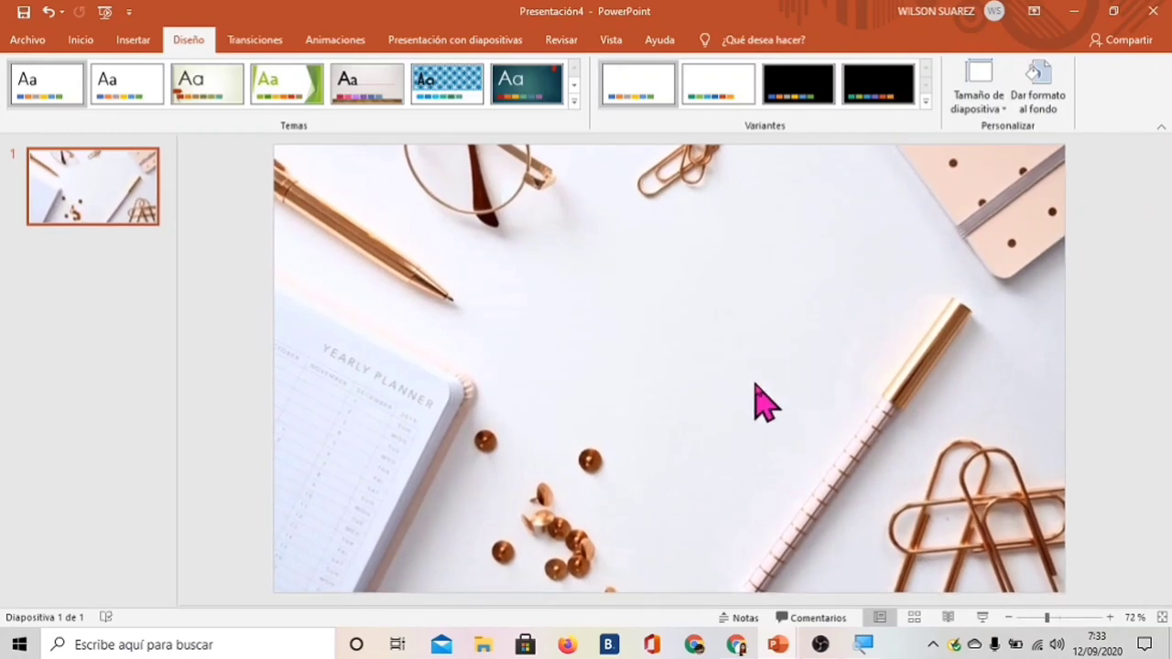
click(125, 45)
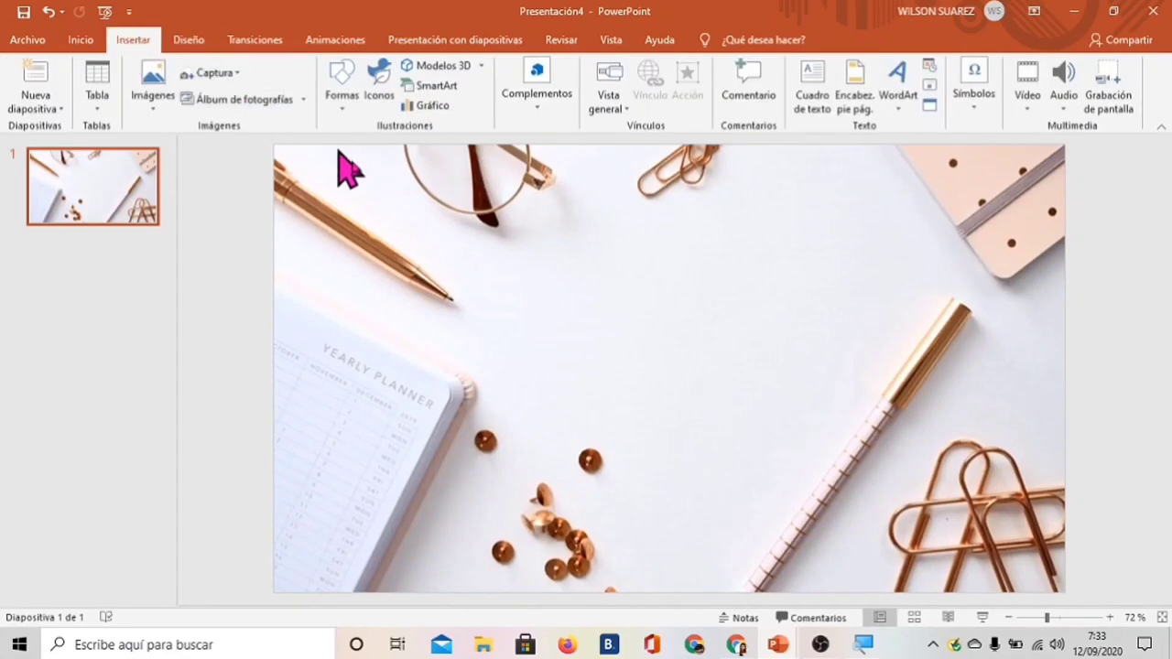
click(340, 108)
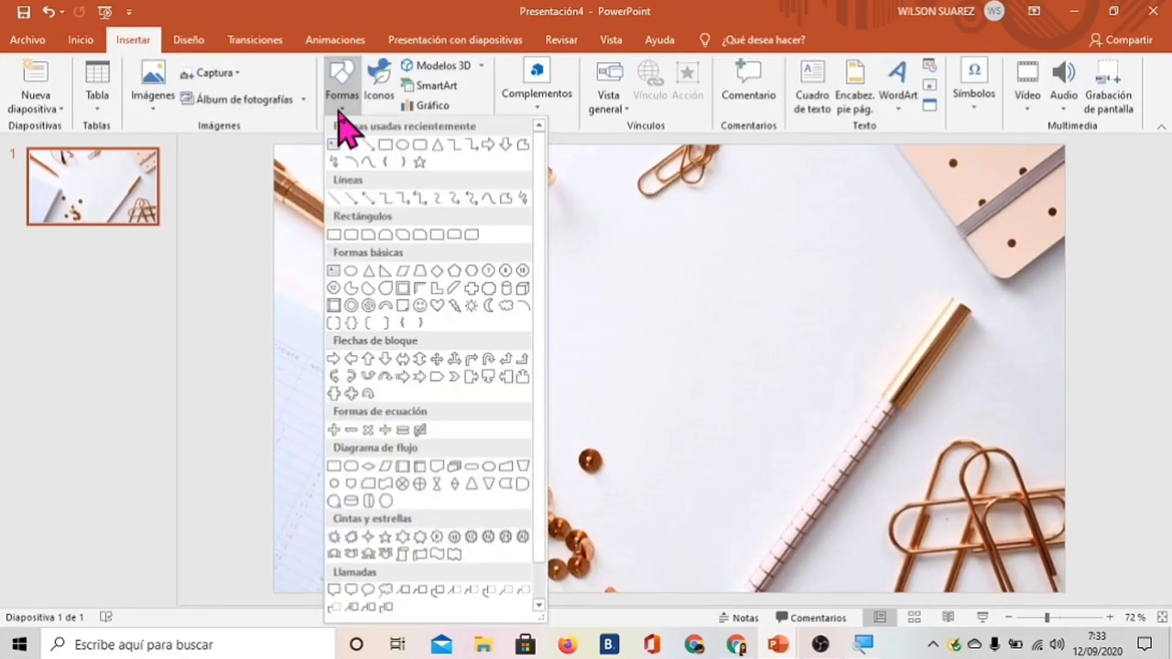
click(437, 146)
drag(696, 286, 967, 492)
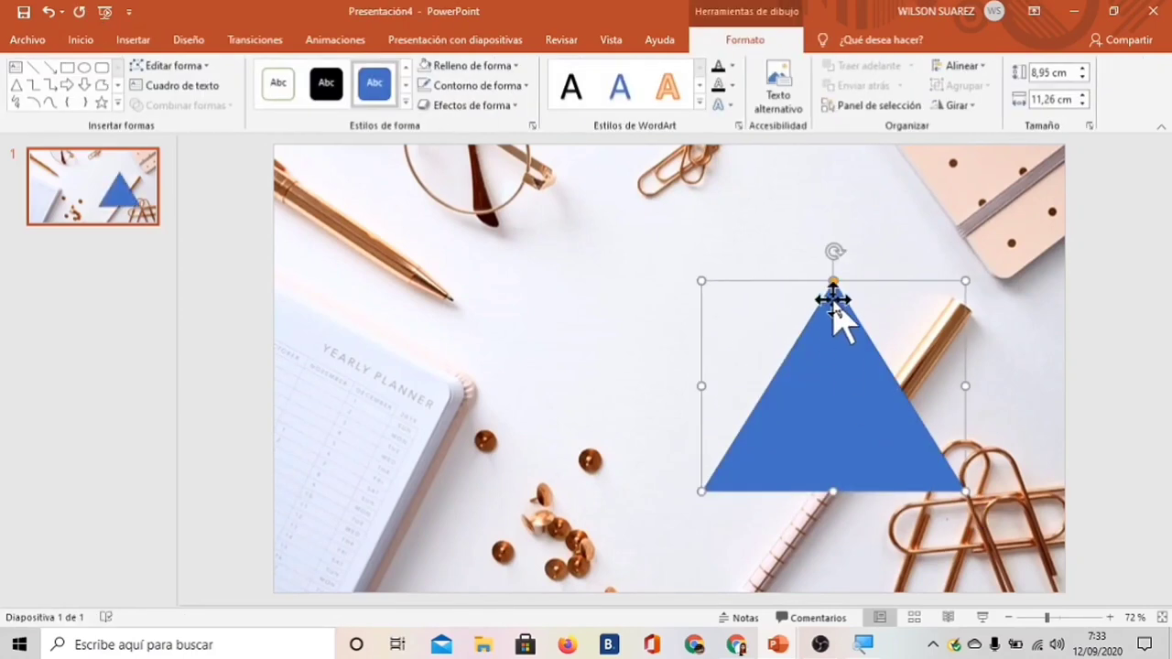
mouse_move(832, 251)
mouse_down()
mouse_move(948, 339)
mouse_move(957, 388)
mouse_up()
drag(873, 398, 868, 389)
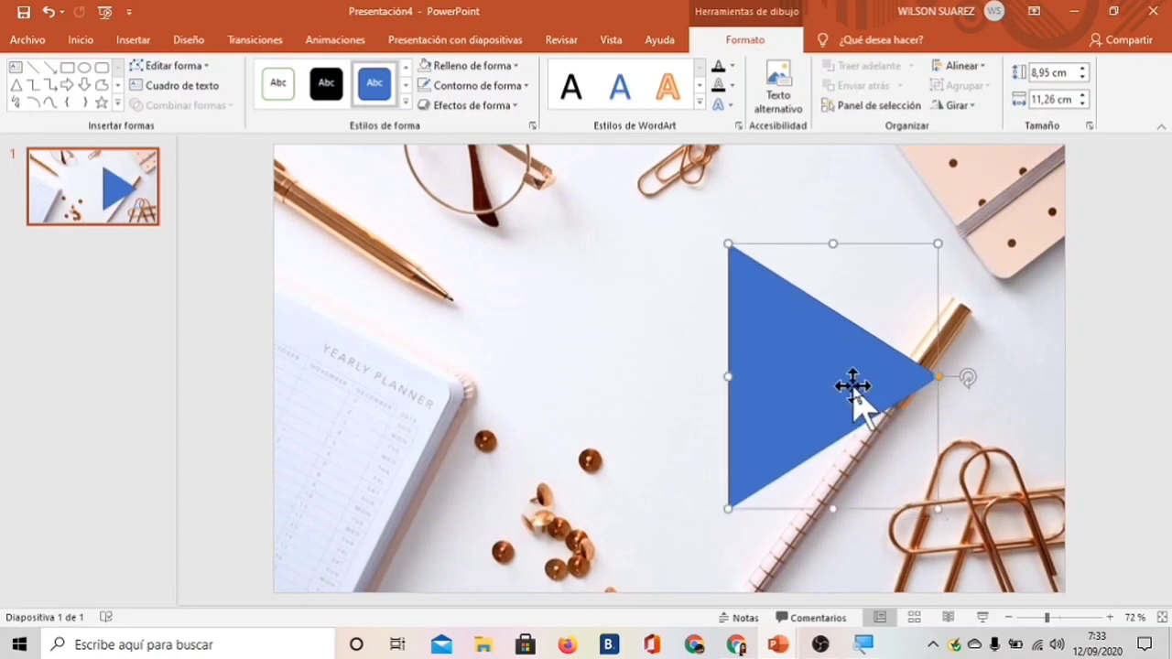
Remove the triangle's texture fill, setting it to Sin relleno.
right_click(854, 389)
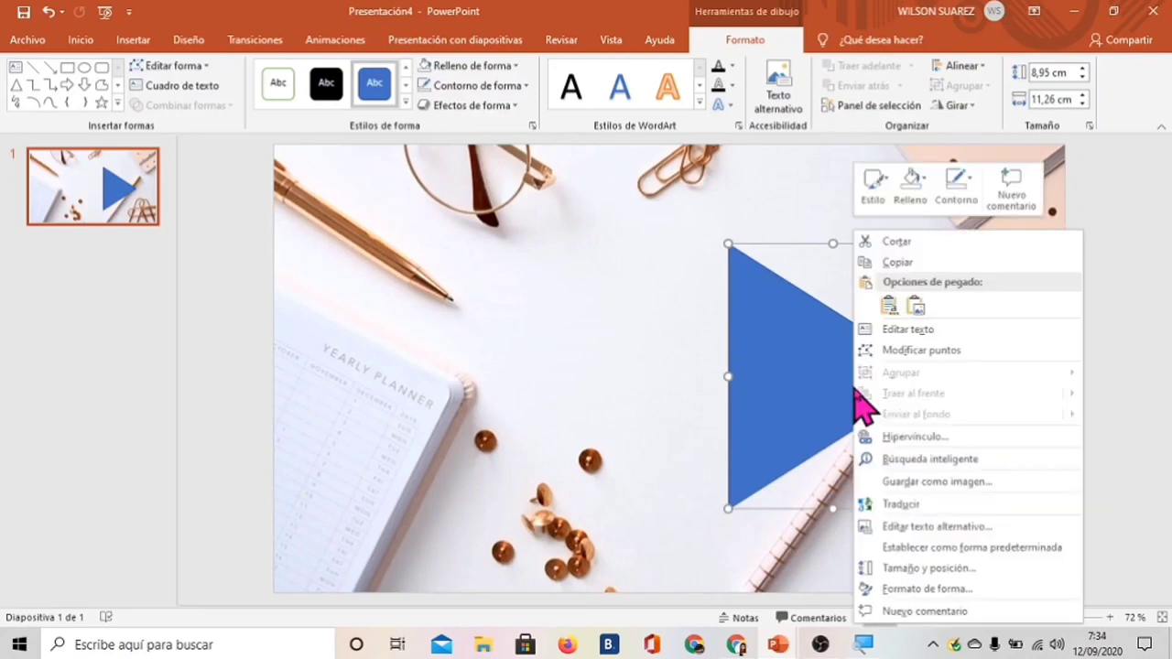
click(927, 589)
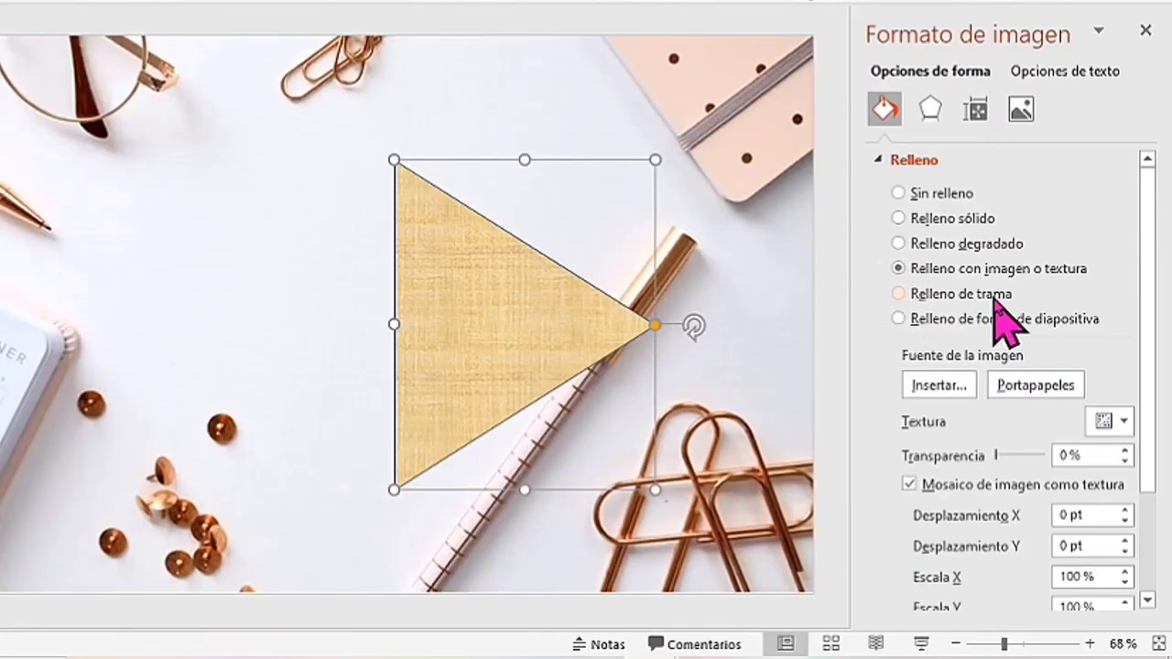
click(958, 195)
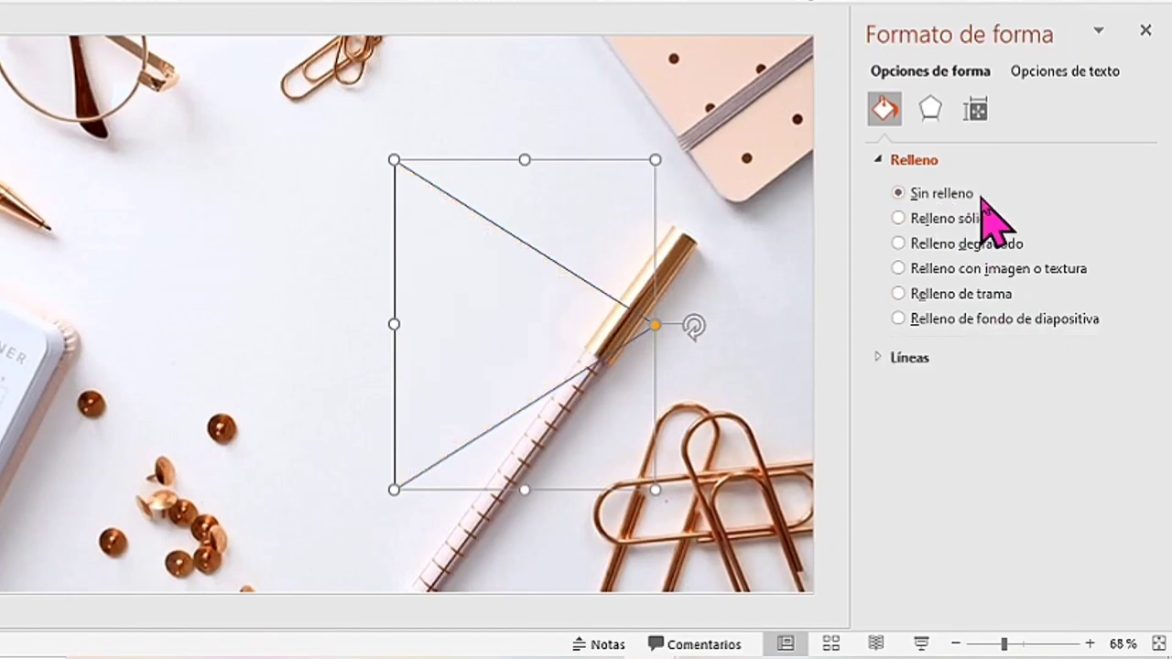
Give the triangle a solid 10 pt yellow outline.
click(932, 359)
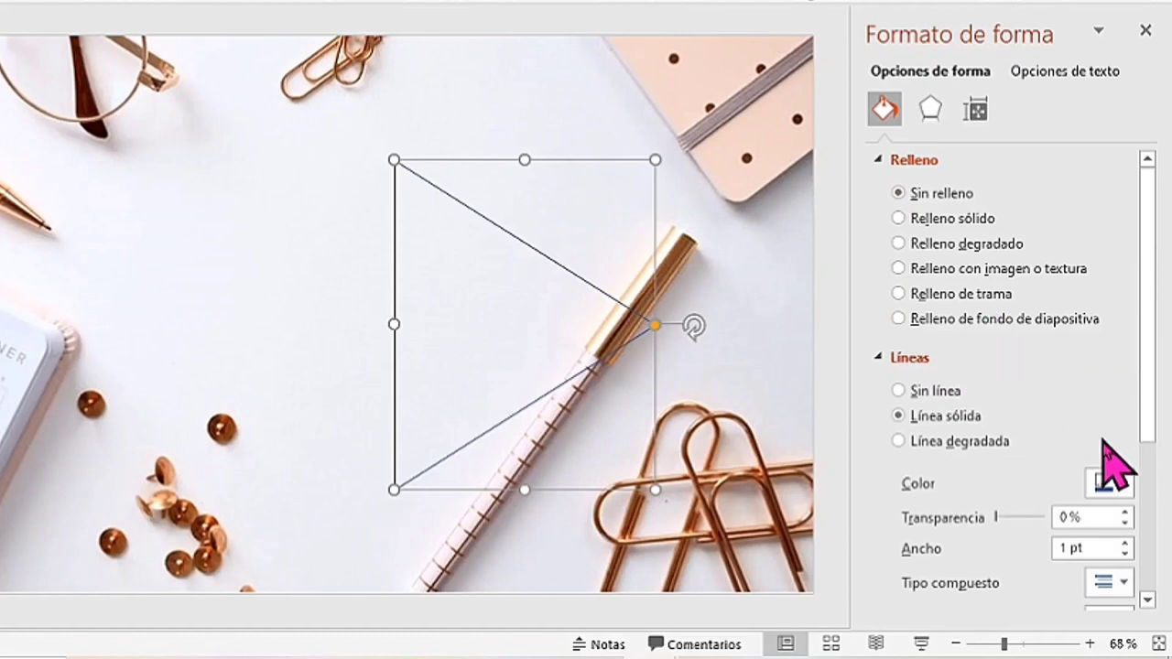
scroll(1112, 418, down, 1)
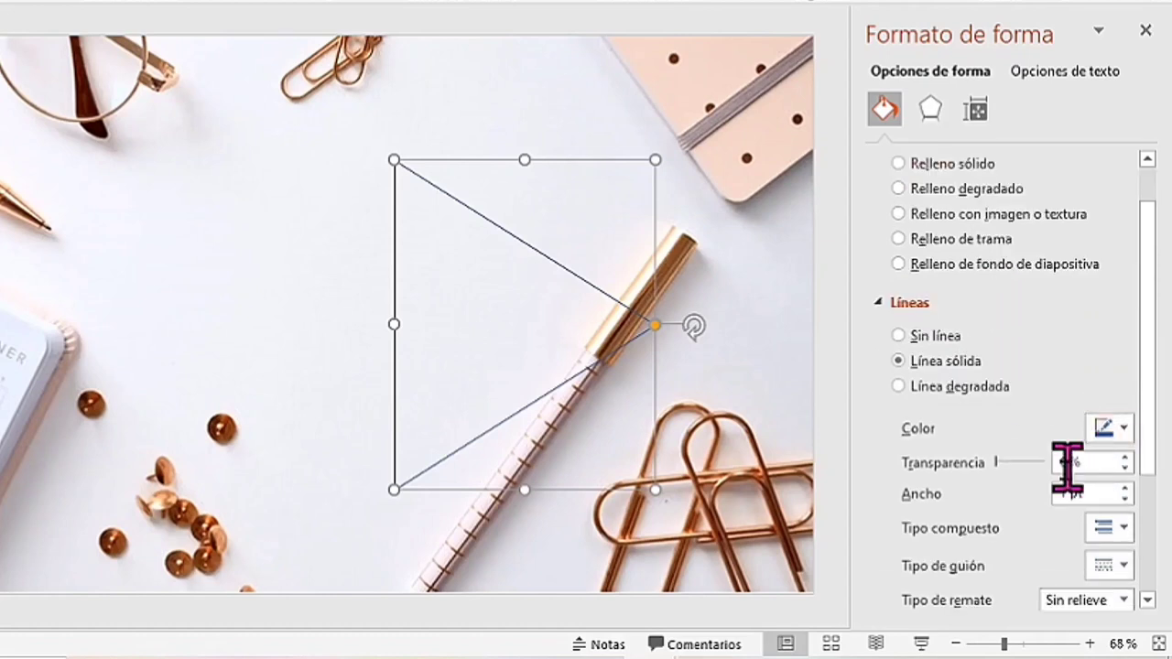
click(1125, 489)
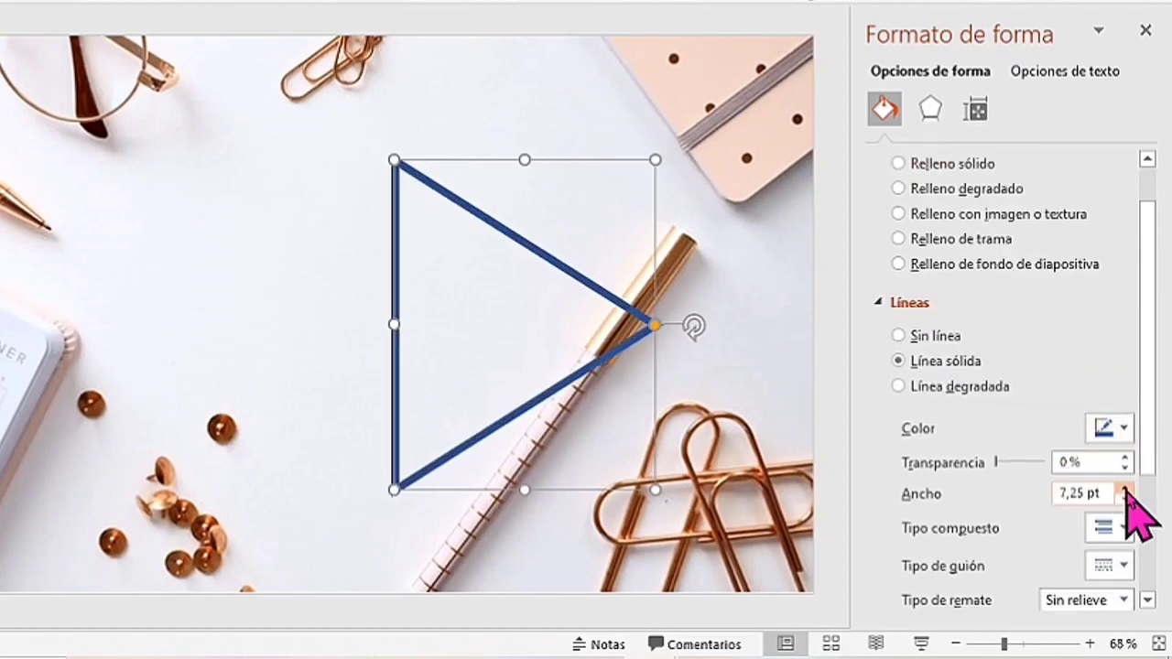
click(1126, 489)
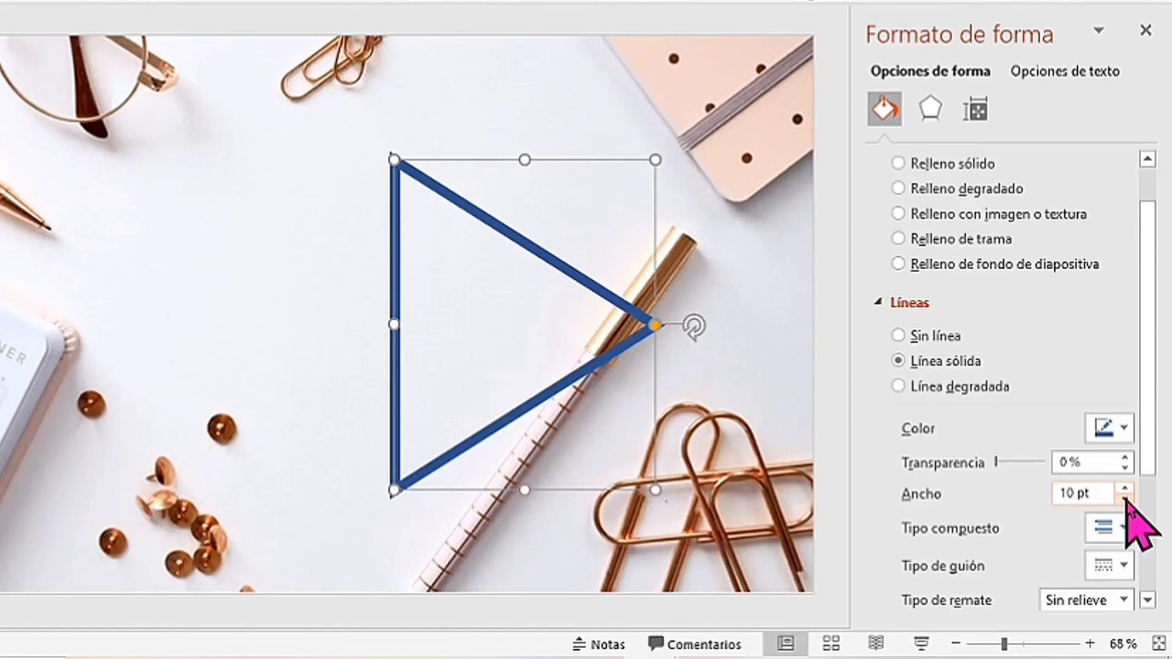
click(1123, 488)
click(1122, 427)
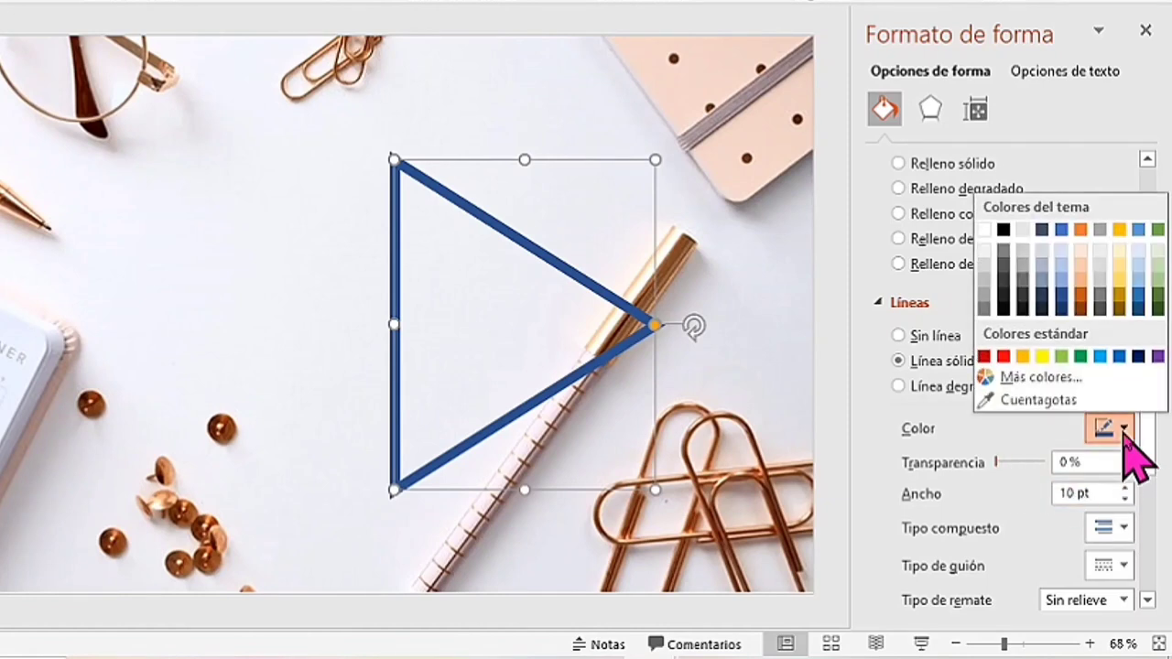
click(1043, 357)
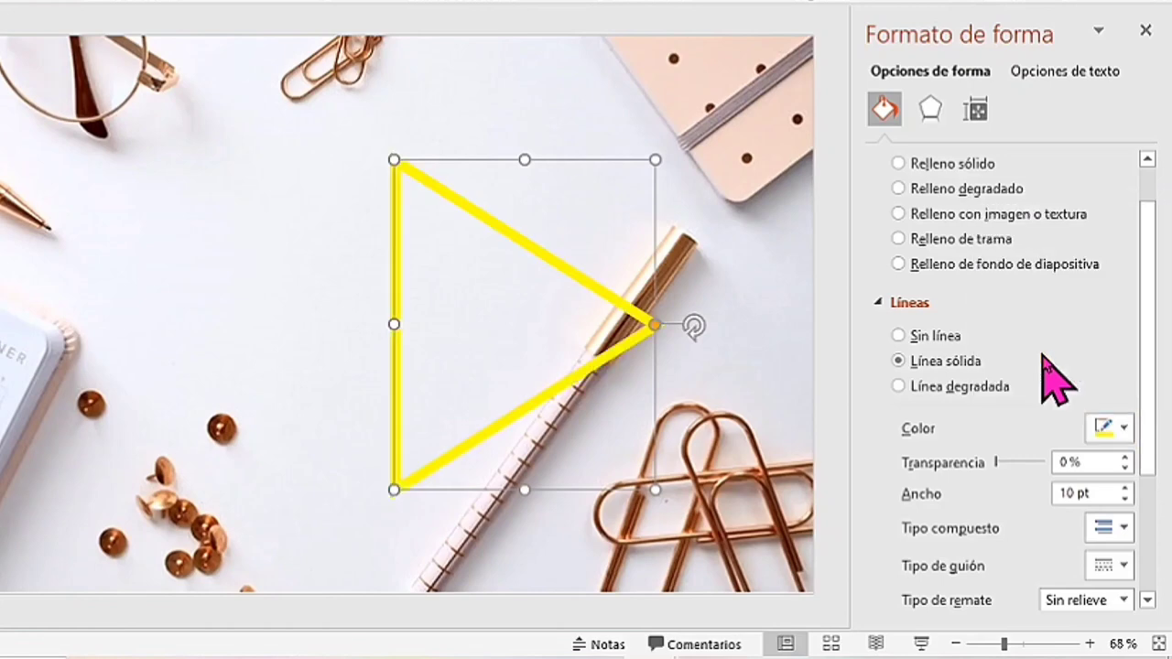
click(325, 316)
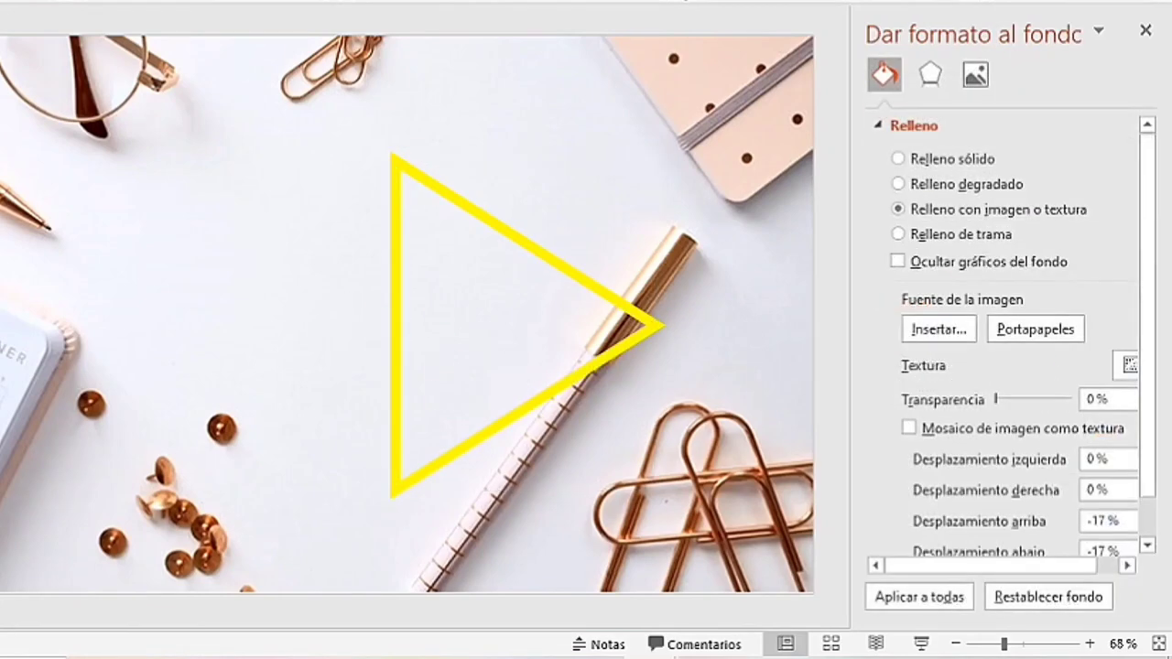
click(1145, 30)
click(756, 393)
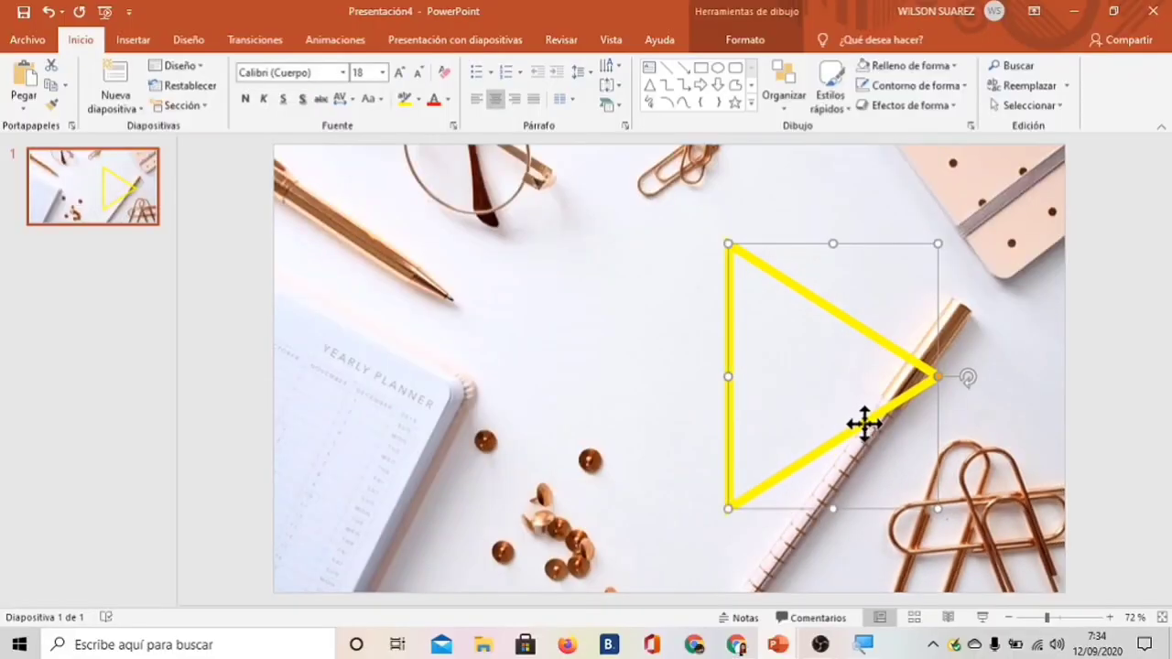
Start inserting a picture from this device (Imágenes > Este dispositivo).
click(617, 372)
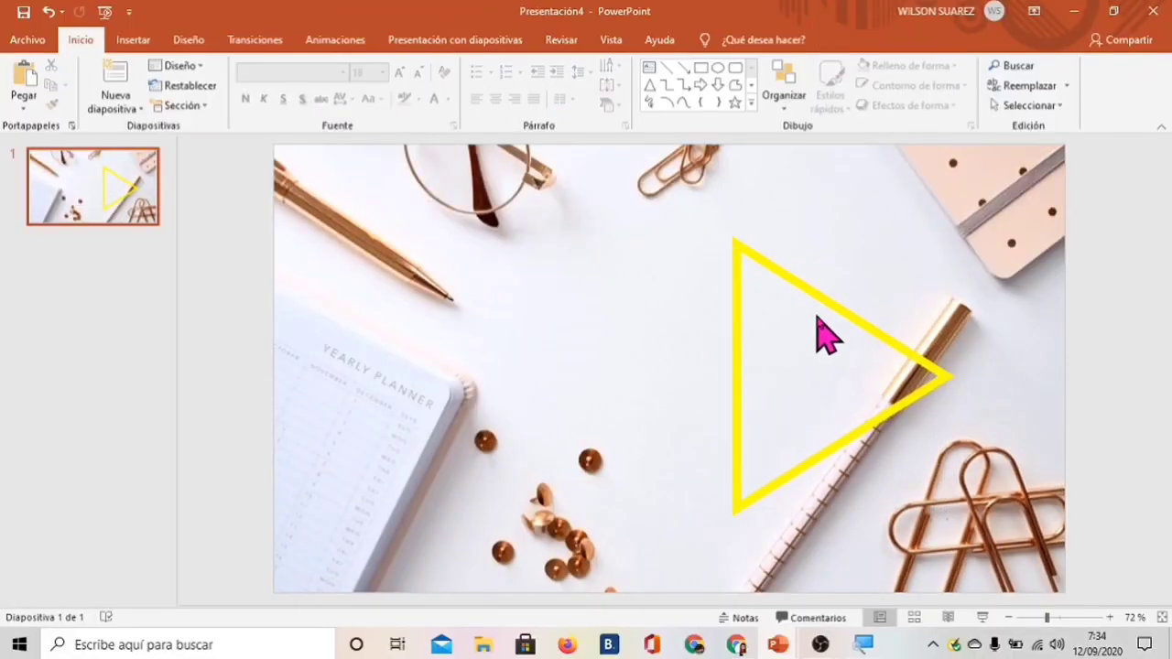
click(132, 40)
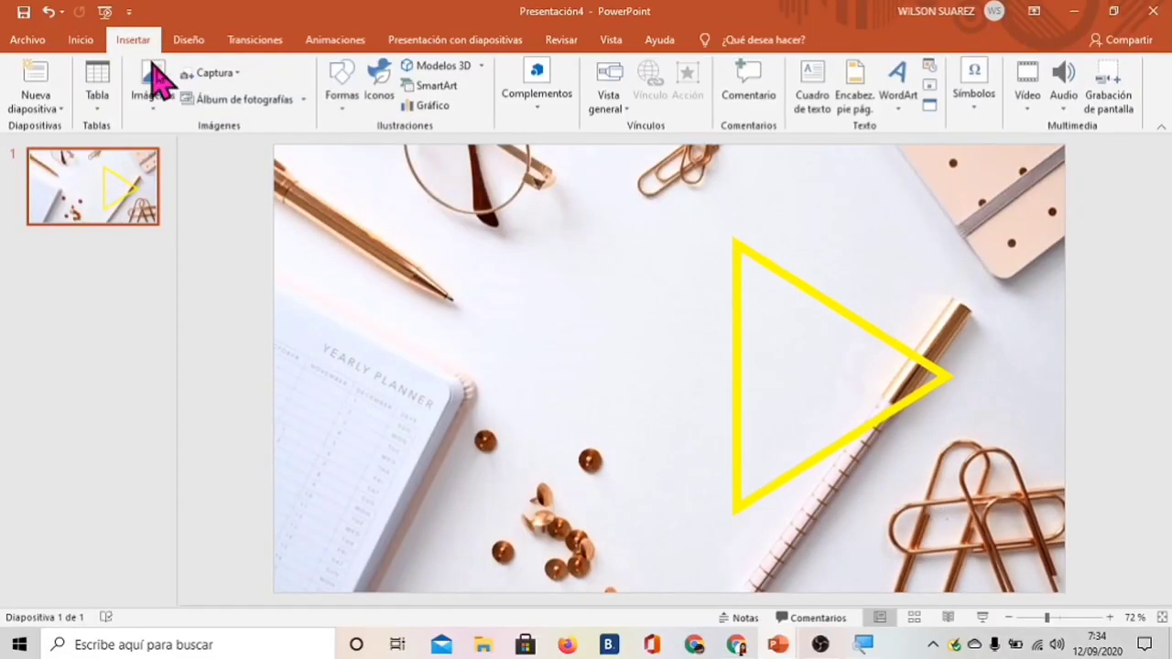
click(155, 89)
click(180, 149)
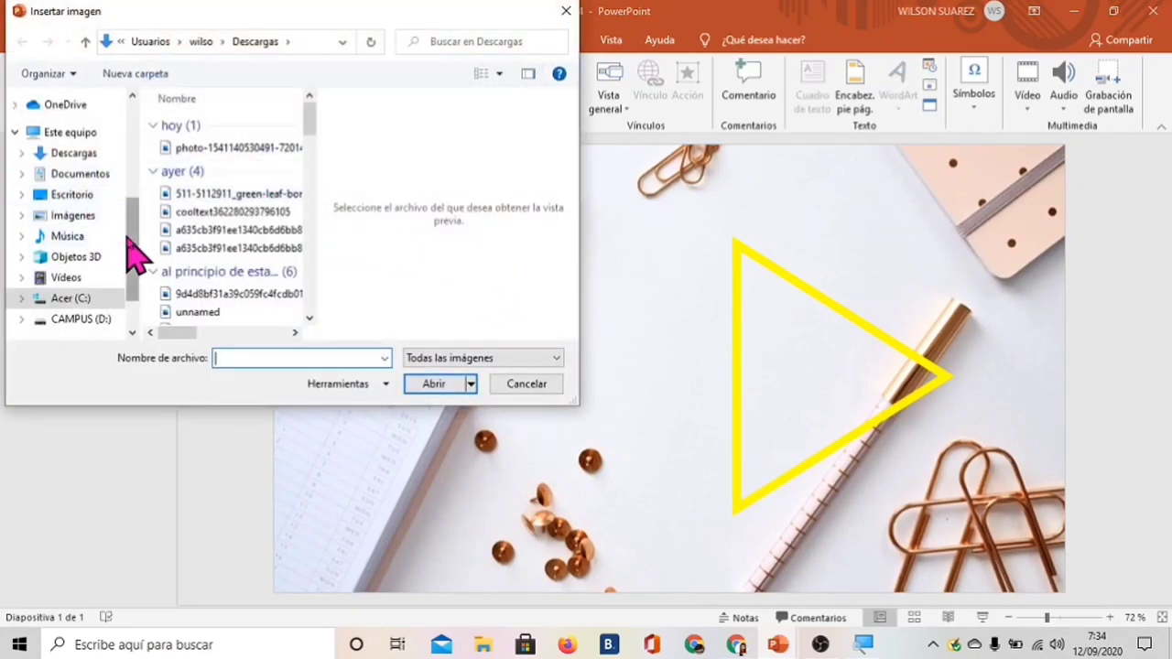
Preview images in Descargas and select the PORTADA1 waving-avatar picture.
scroll(143, 254, down, 1)
scroll(222, 210, down, 5)
click(253, 126)
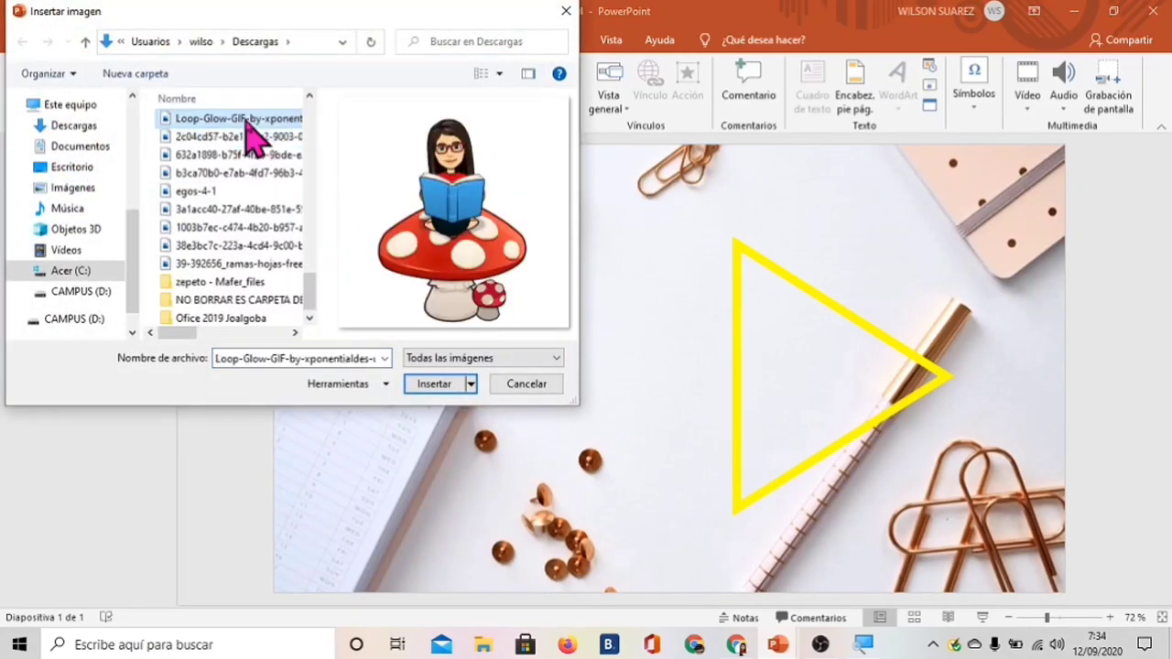
scroll(261, 174, up, 1)
click(233, 136)
click(233, 155)
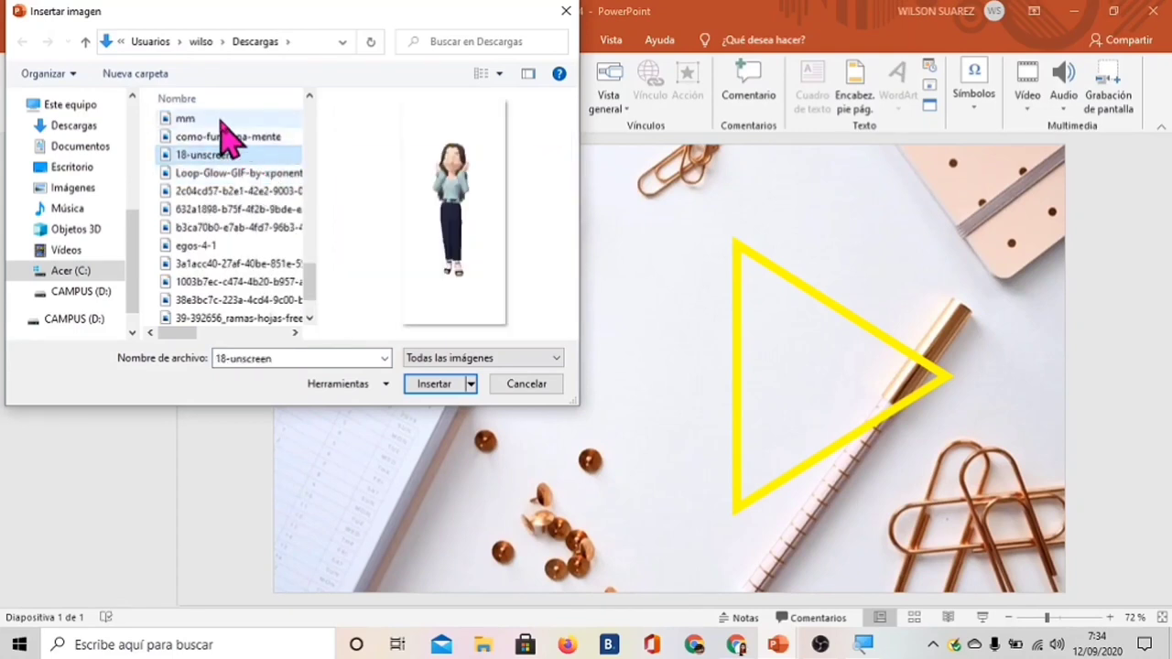
click(225, 119)
scroll(243, 177, up, 3)
click(244, 173)
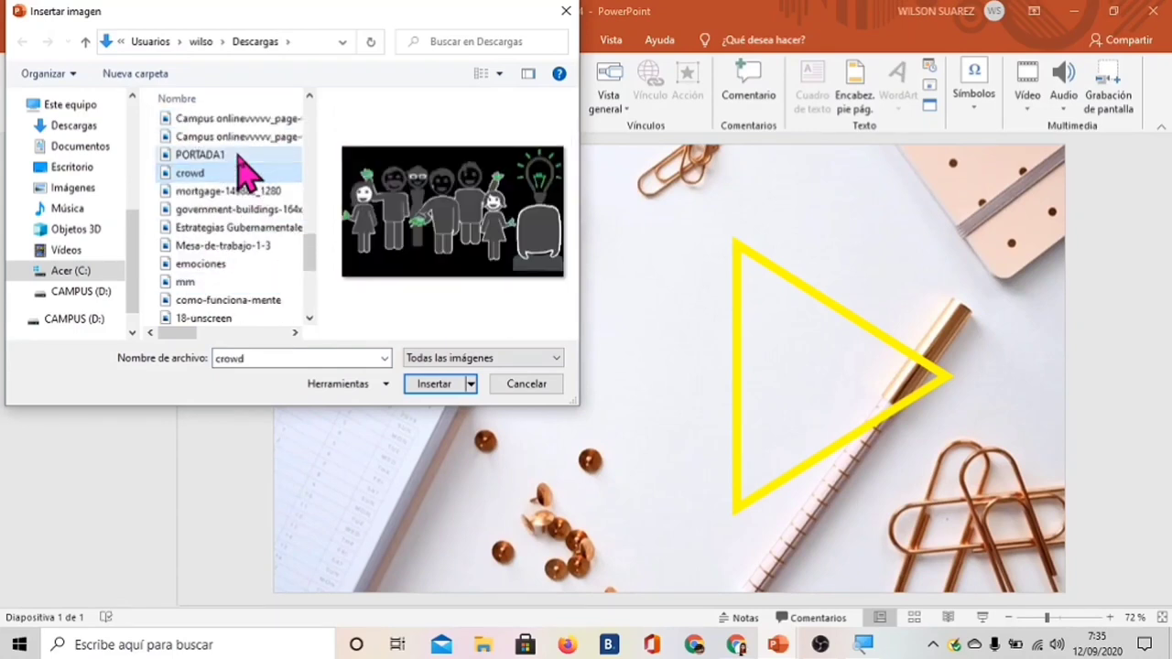
click(244, 137)
click(245, 155)
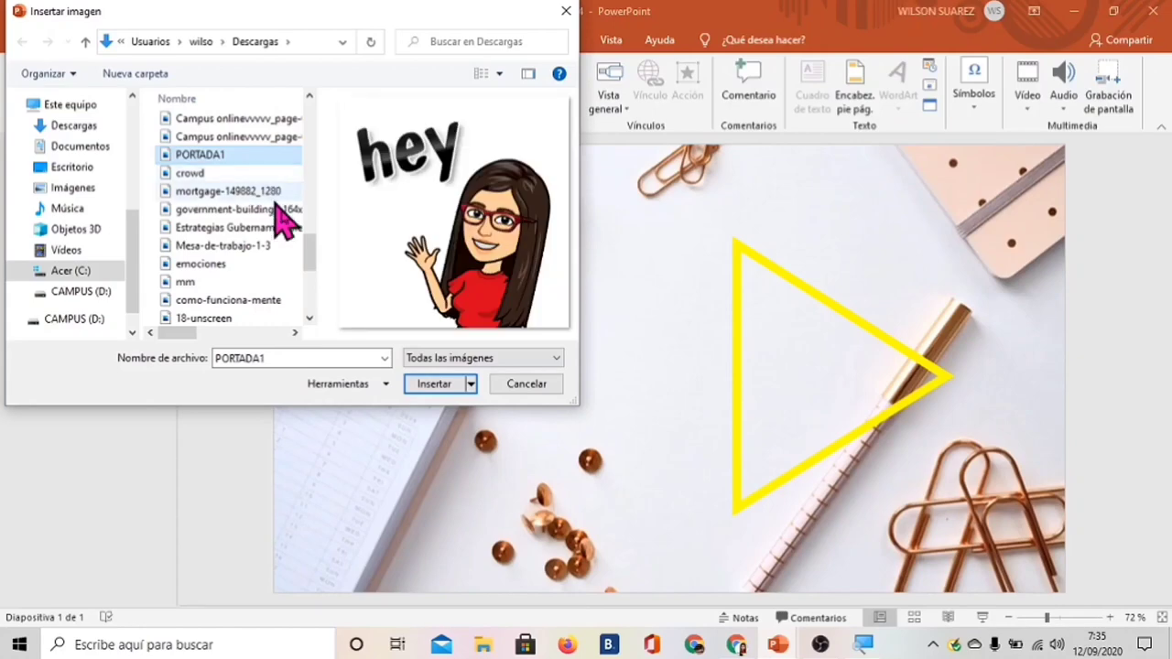
Insert PORTADA1 and crop its top and left to about 7.76 × 7.77 cm.
click(437, 386)
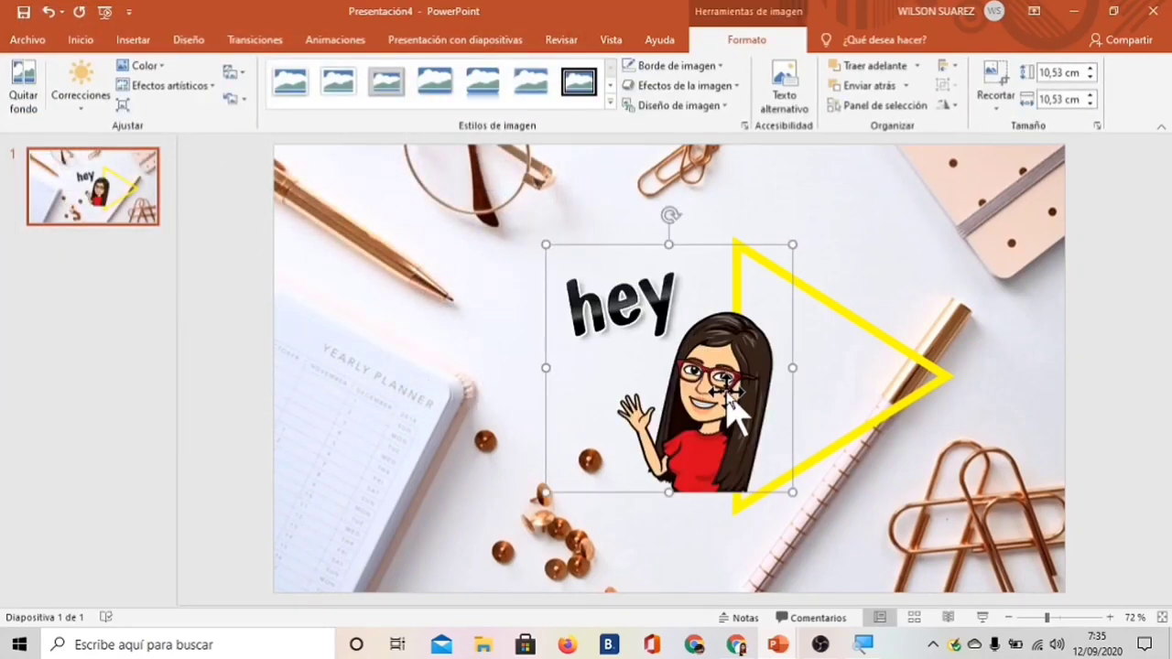
drag(703, 412, 724, 417)
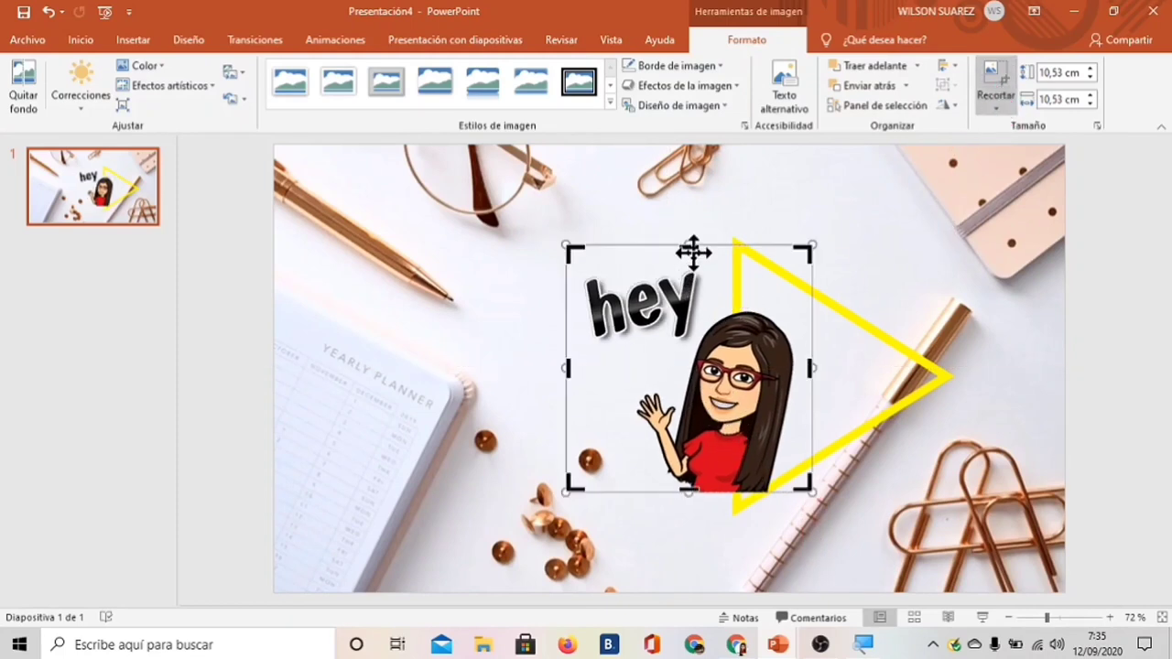
drag(692, 243, 693, 314)
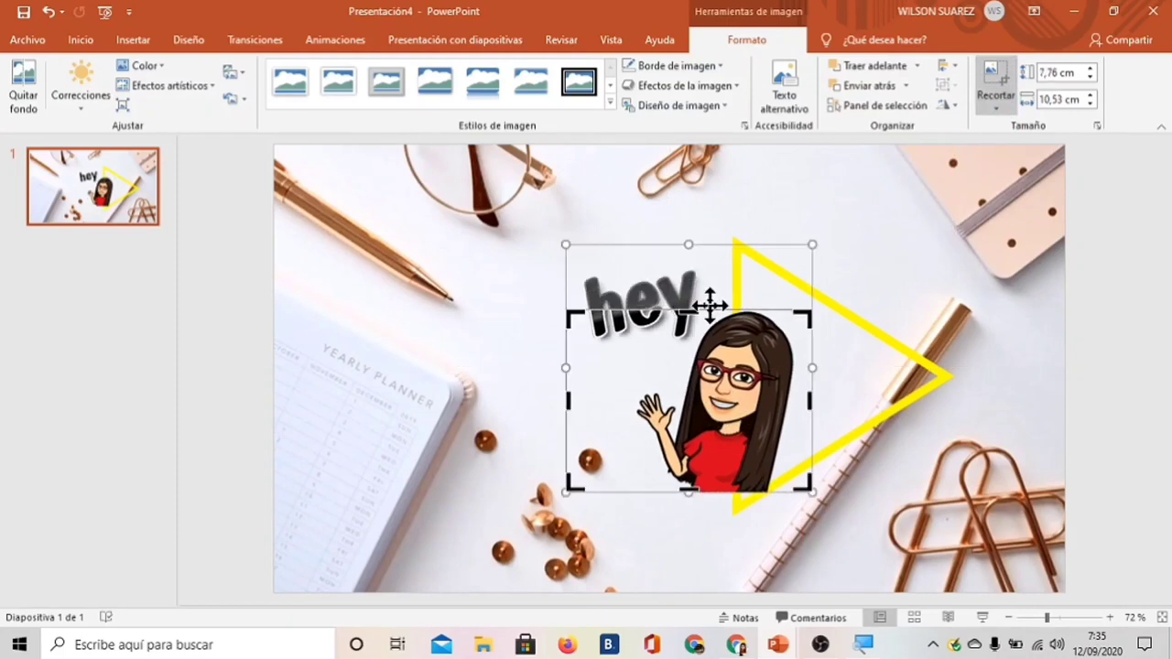
drag(563, 400, 630, 403)
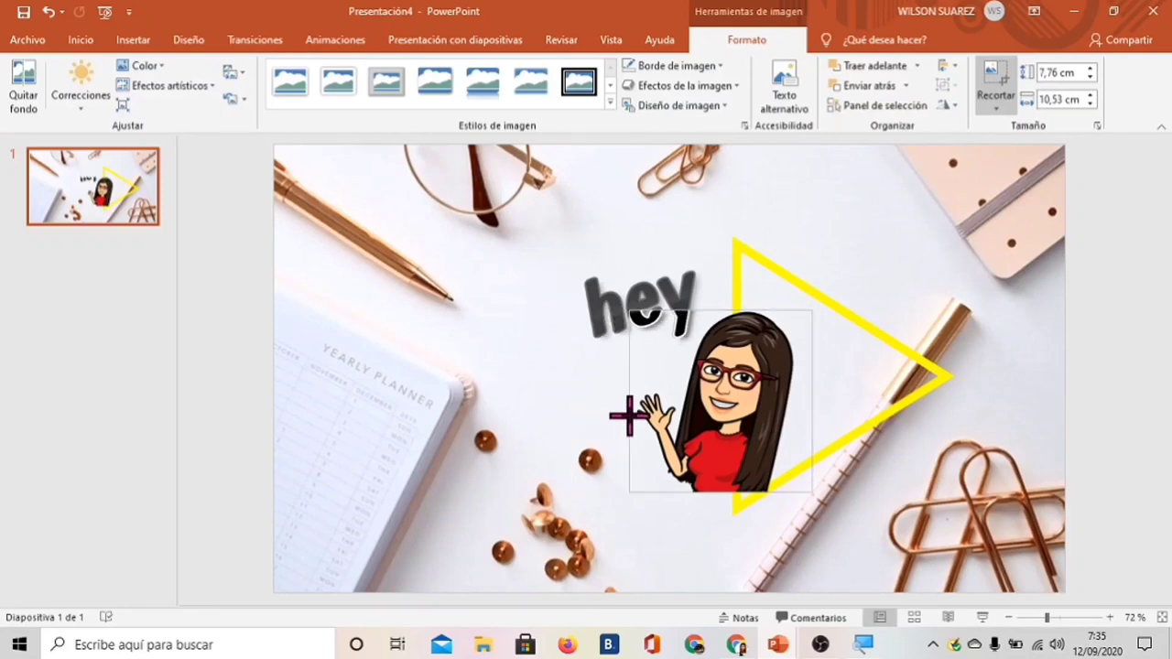
click(996, 87)
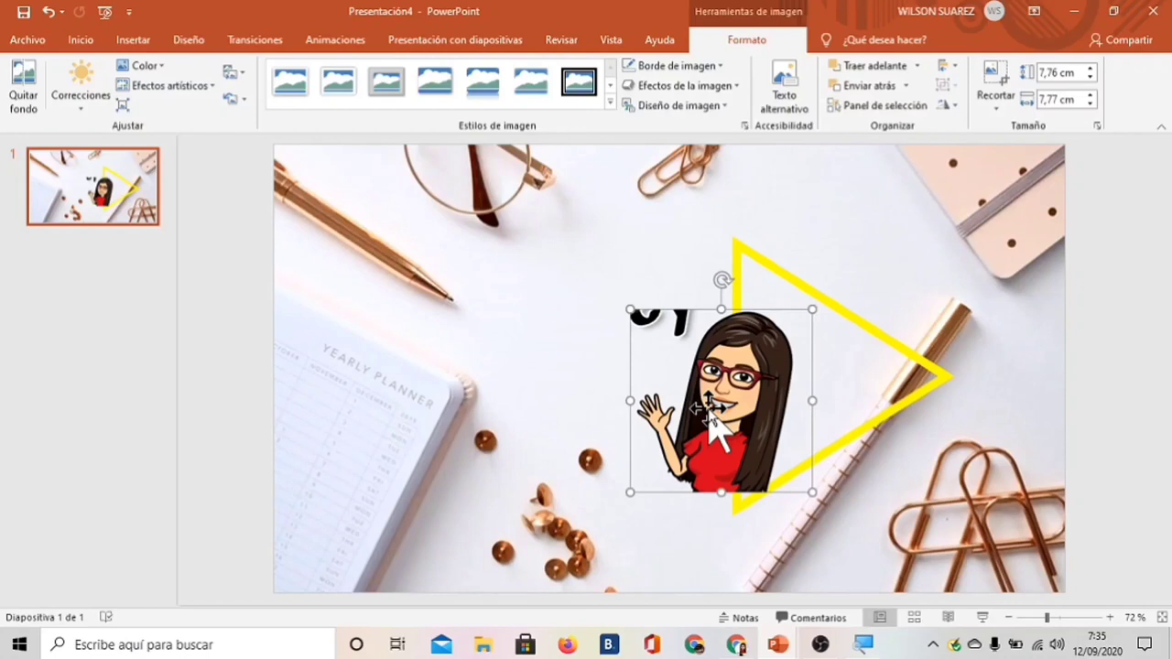
Remove the avatar's background, marking hair, face, chin and raised arm as areas to keep.
click(24, 92)
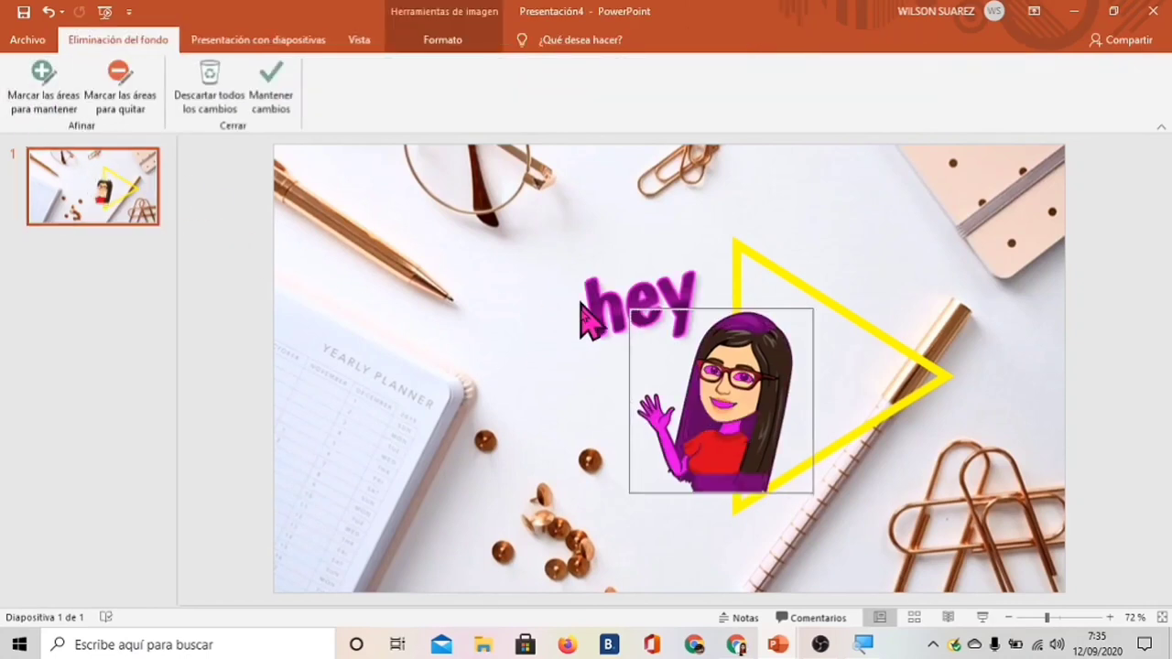
click(48, 96)
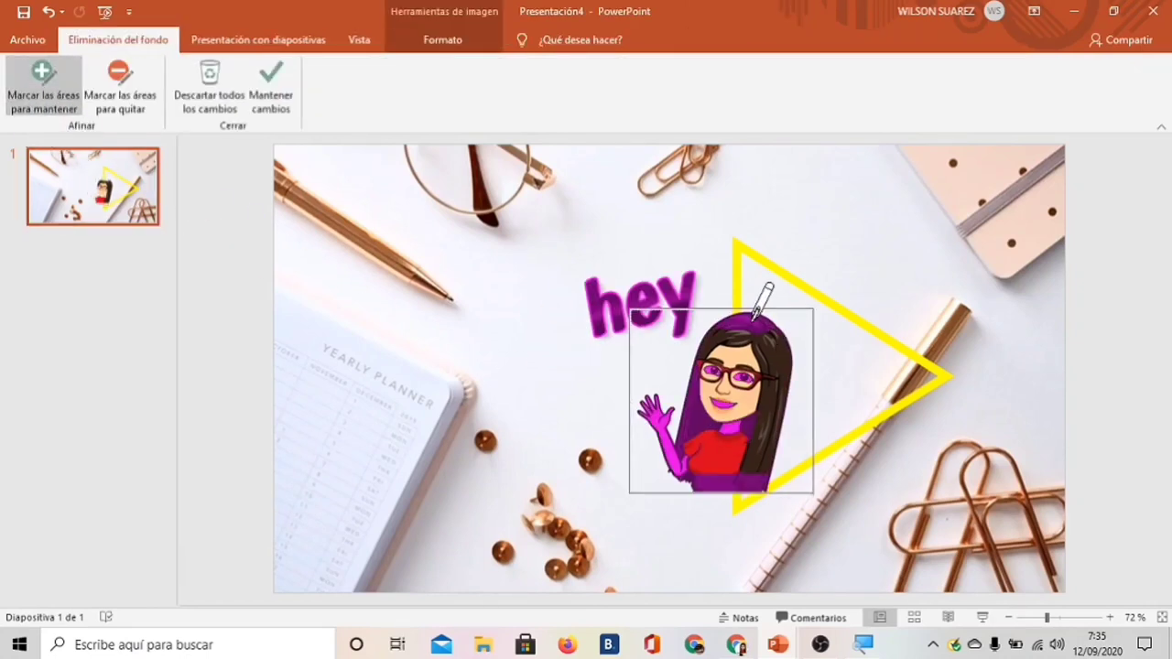
drag(756, 316, 733, 485)
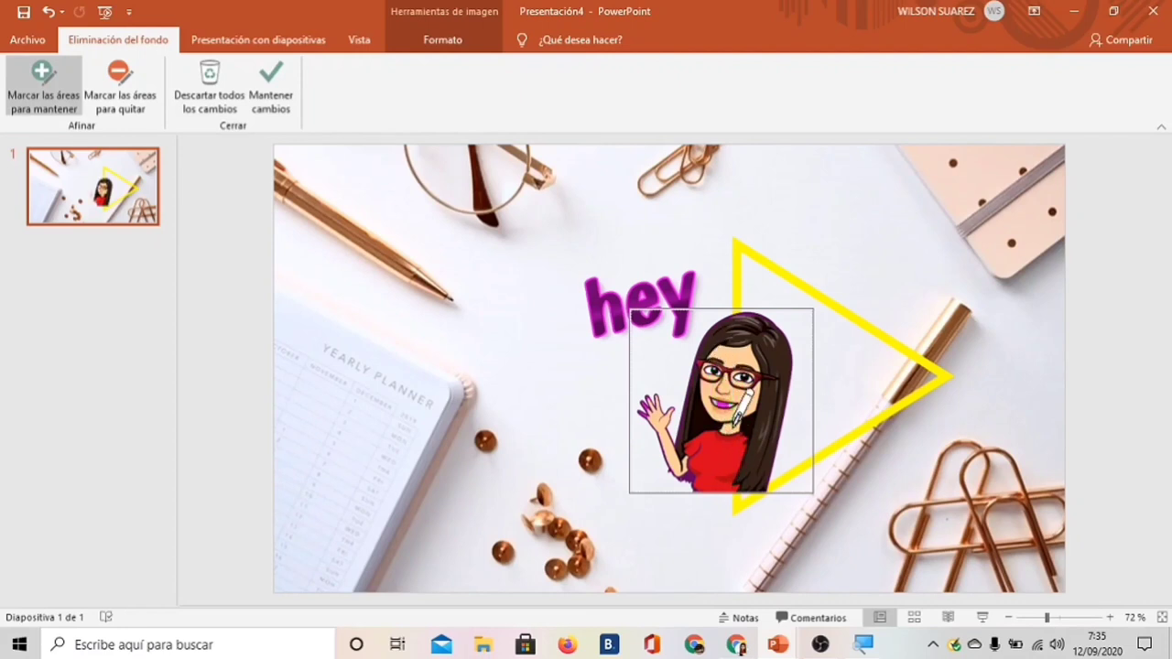
drag(724, 394, 727, 430)
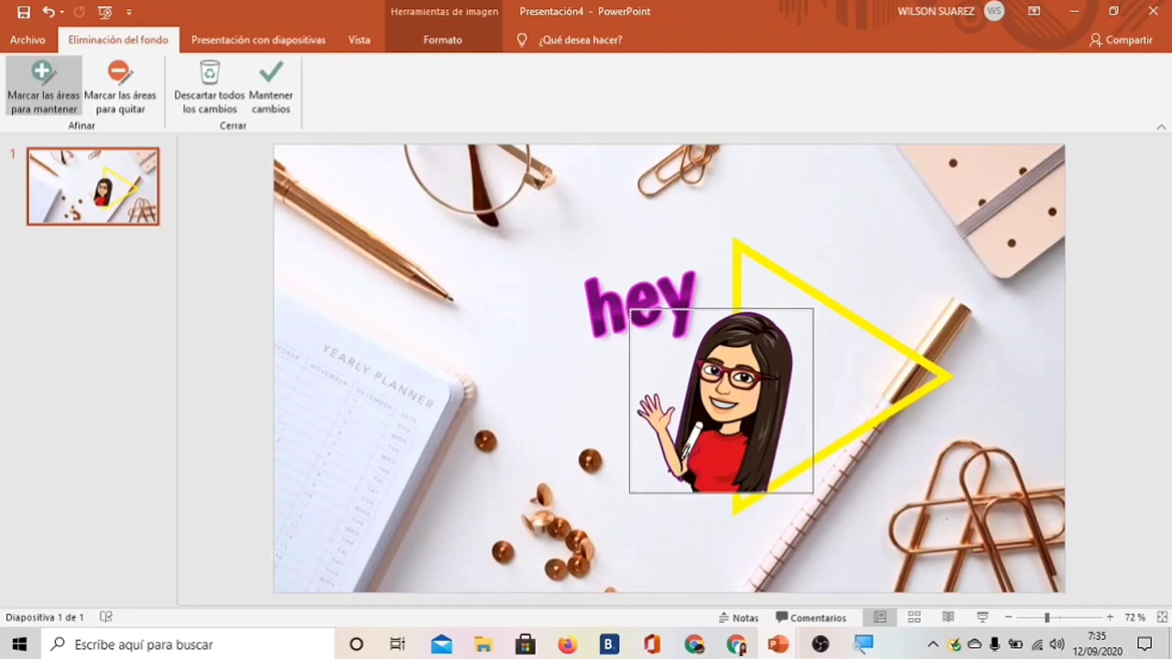
drag(655, 406, 684, 472)
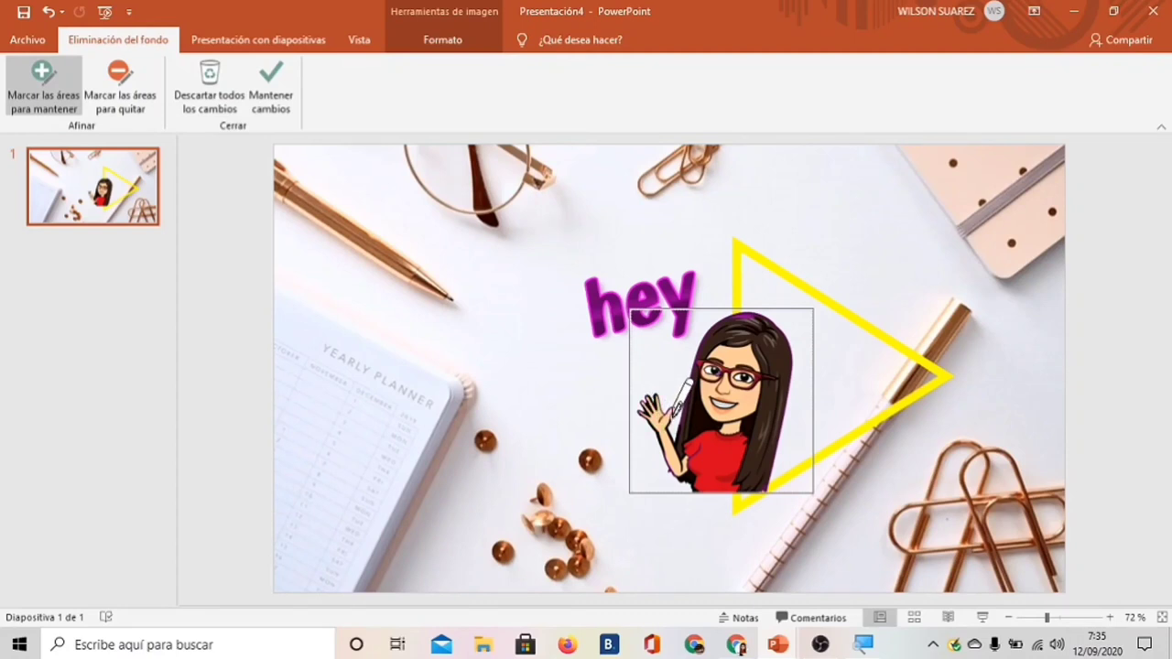
drag(696, 365, 694, 418)
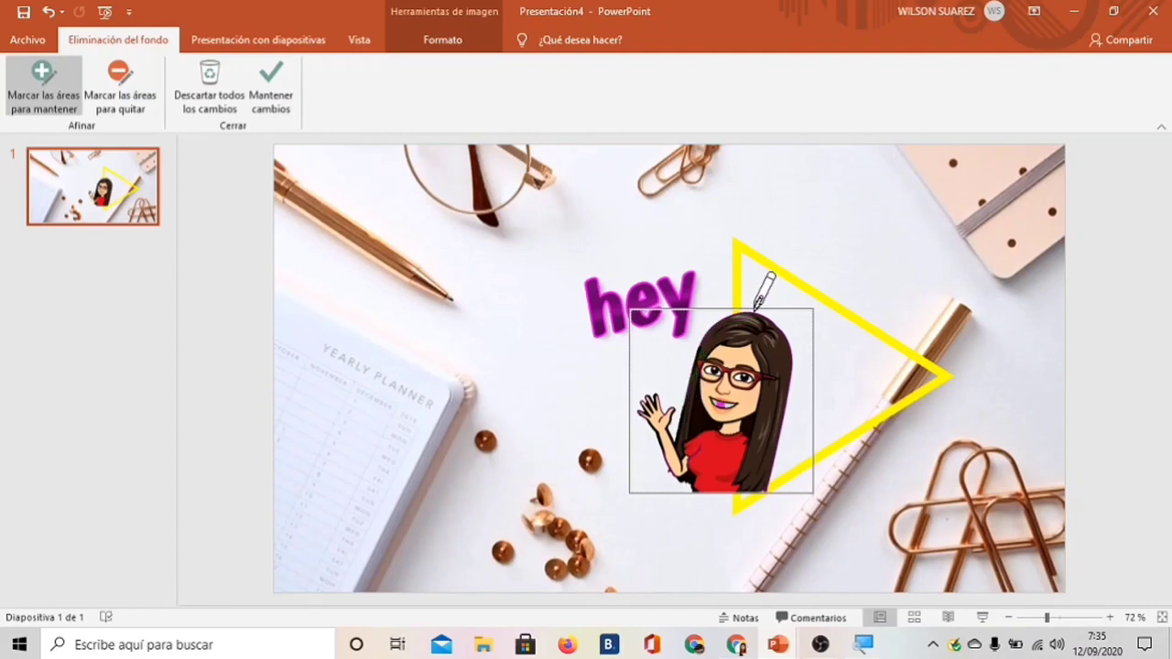
drag(715, 331, 724, 323)
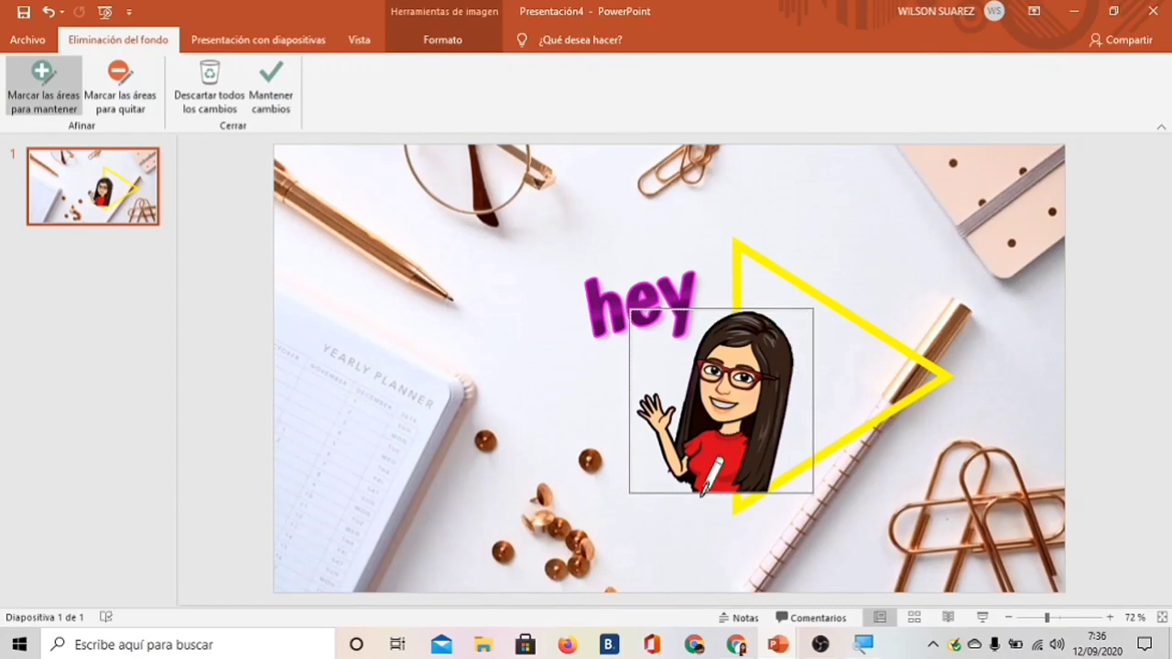
click(275, 105)
click(27, 92)
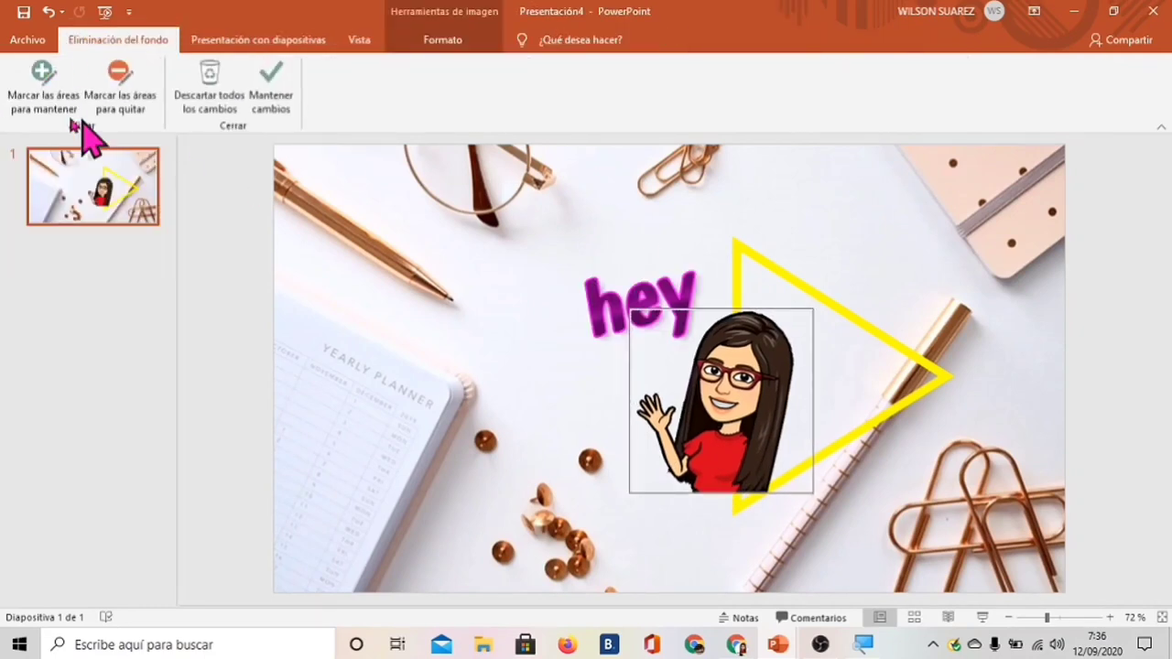
click(66, 106)
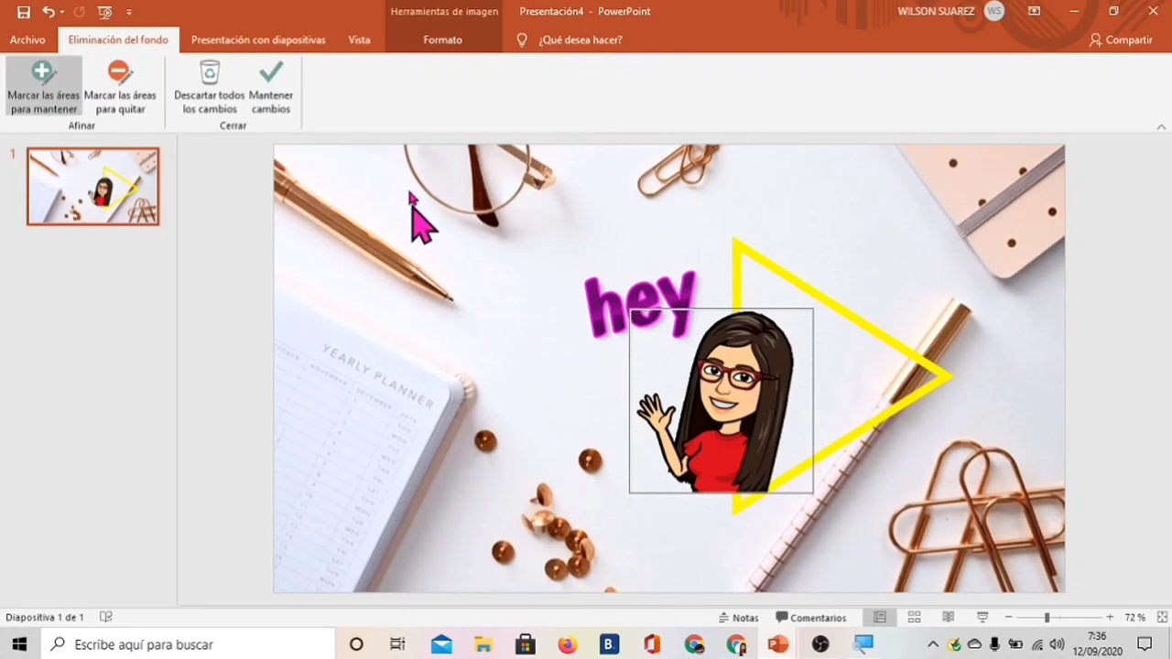
click(273, 101)
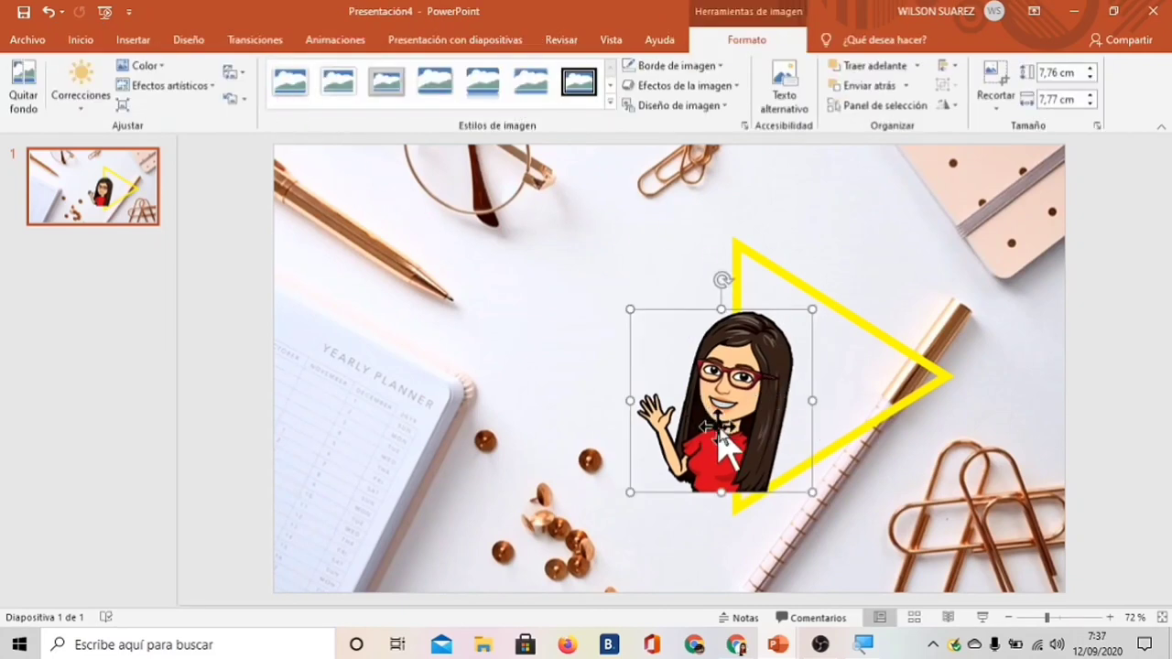
Move the avatar onto the triangle, flip it horizontally, resize to 8.94 cm, and show Selección.
drag(729, 431, 795, 406)
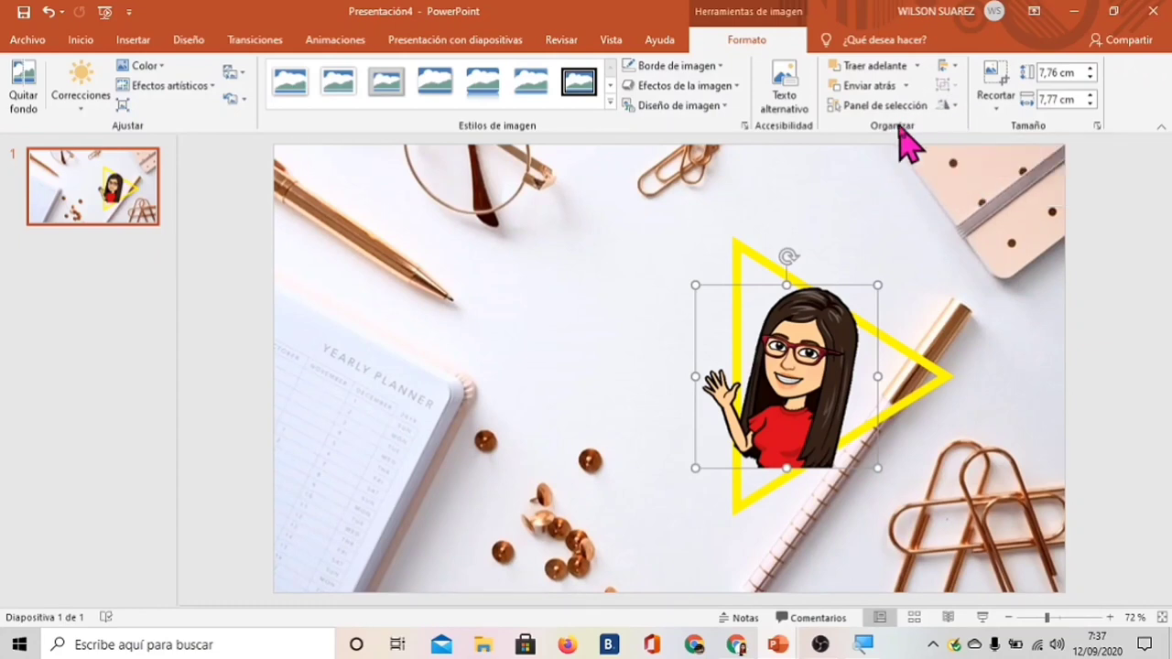
click(946, 108)
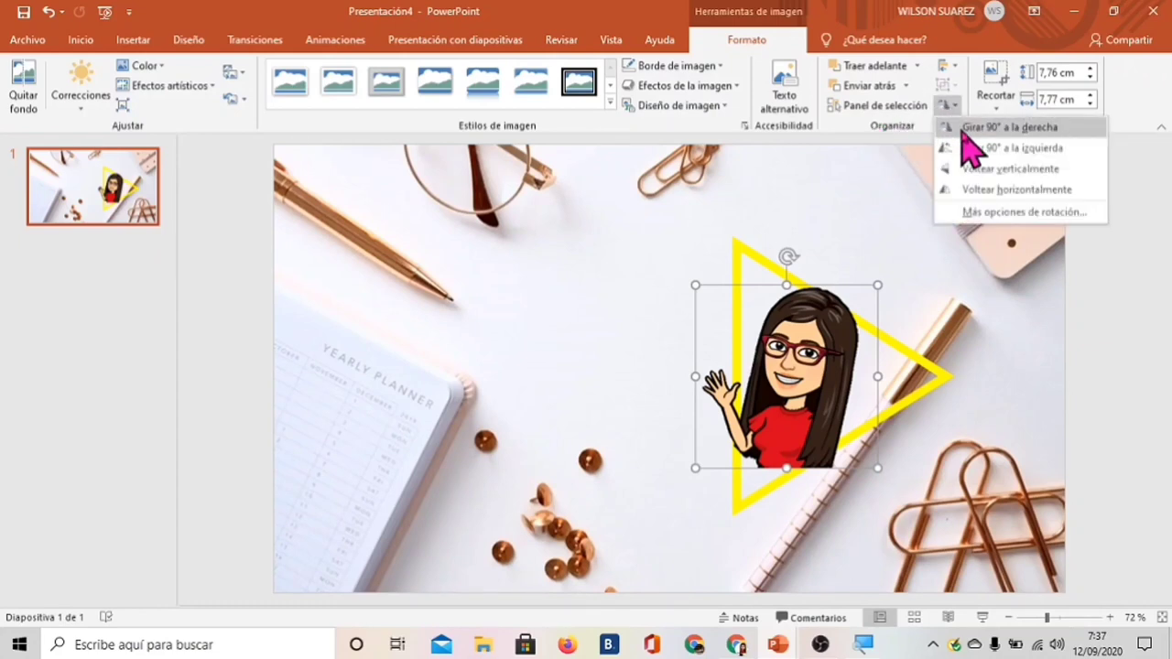
click(1005, 190)
drag(792, 417, 811, 411)
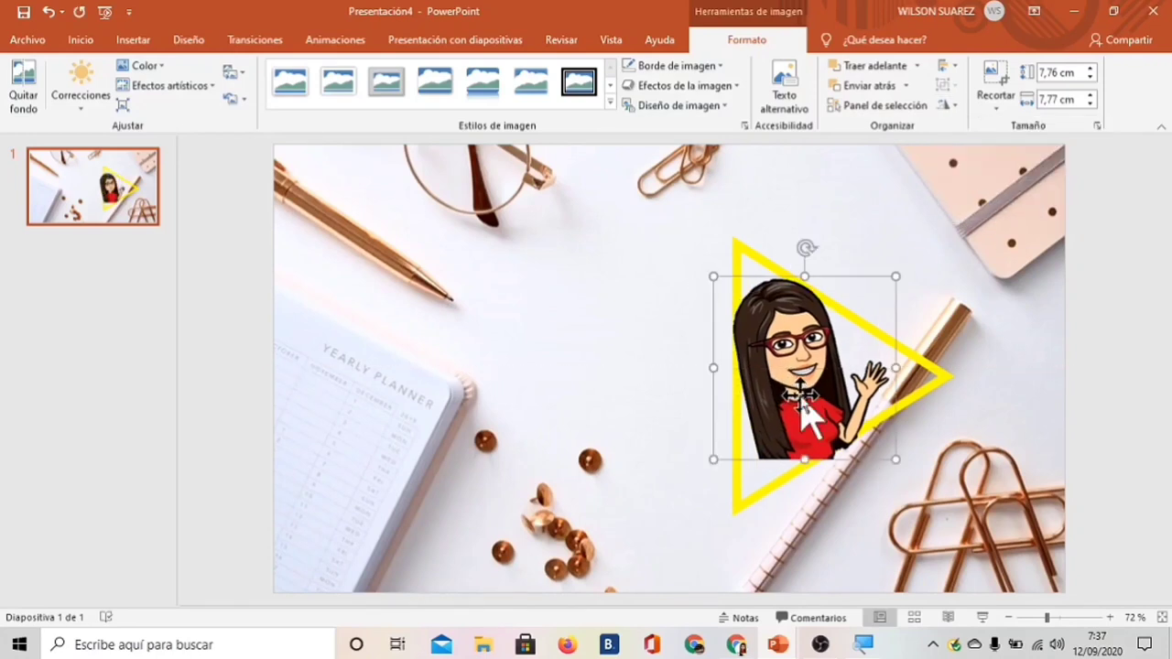
drag(895, 460, 947, 508)
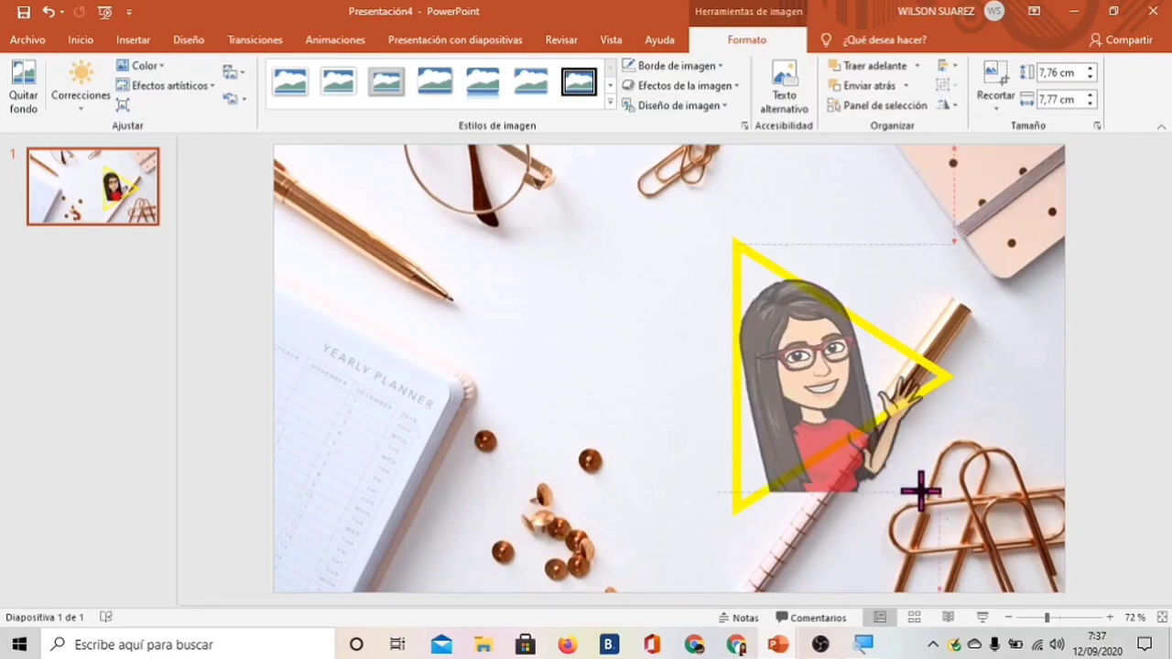
drag(870, 458, 838, 438)
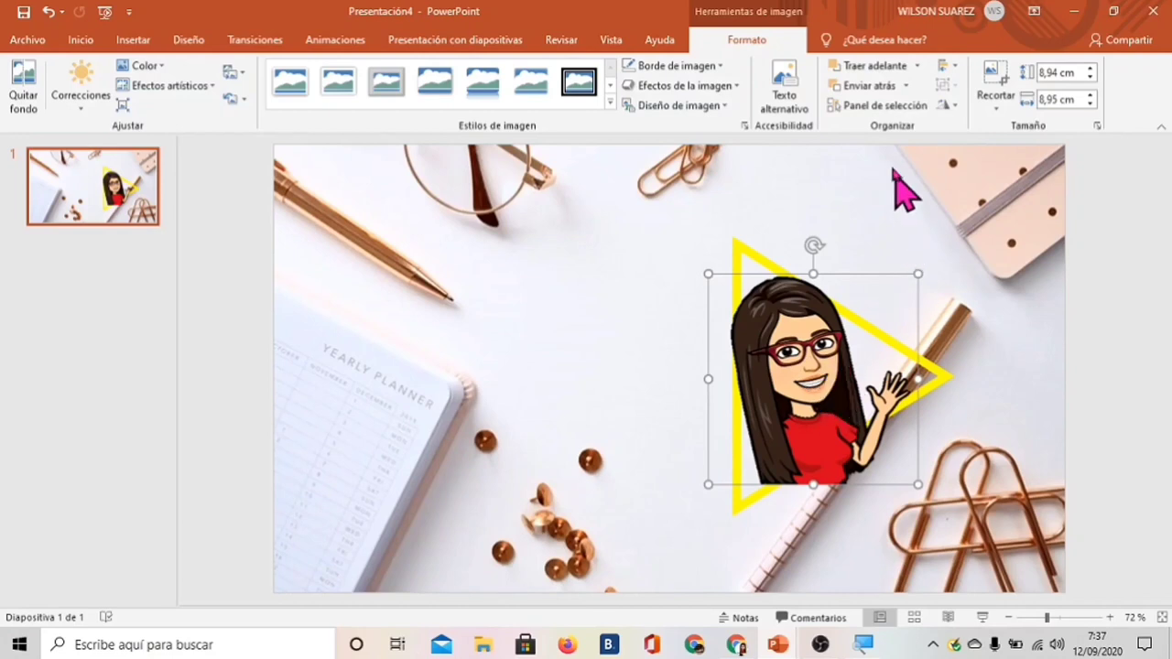
click(887, 107)
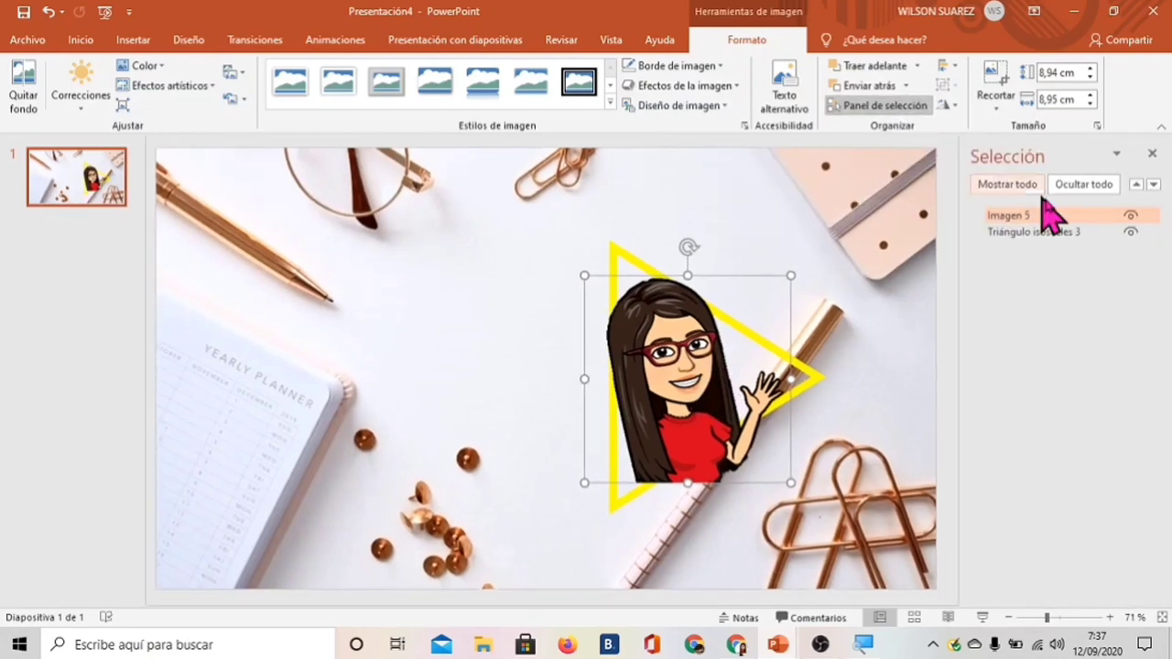
Hide Imagen 5 and paste a copy of the yellow triangle (Triángulo isósceles 7) onto the slide.
click(1130, 216)
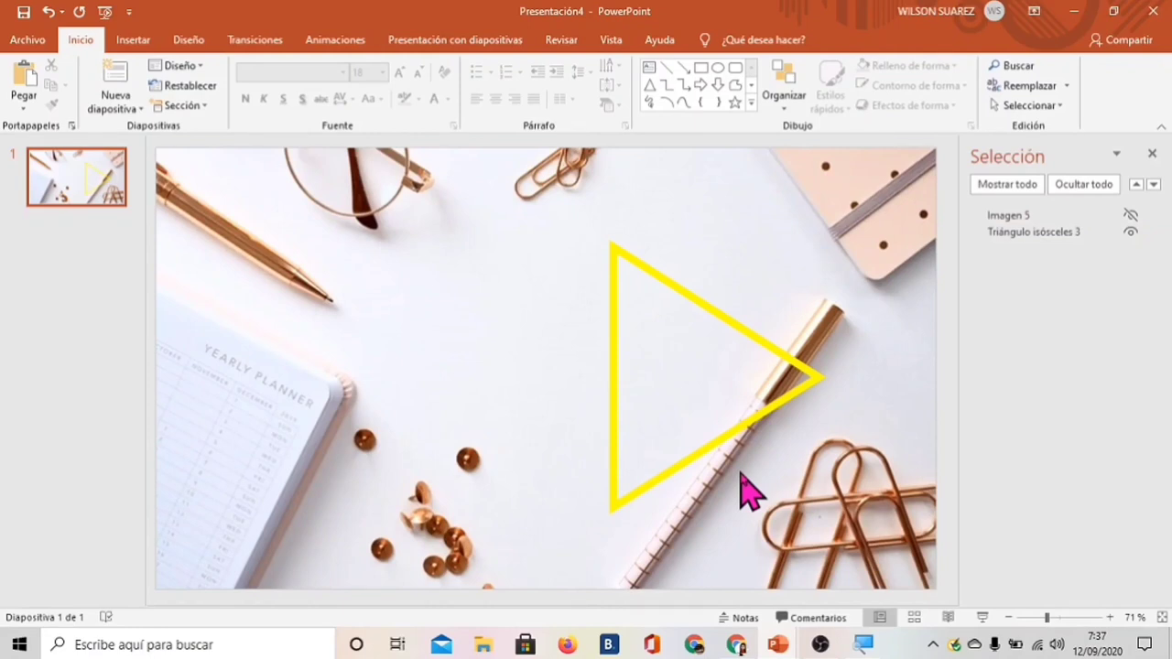
click(749, 418)
right_click(748, 419)
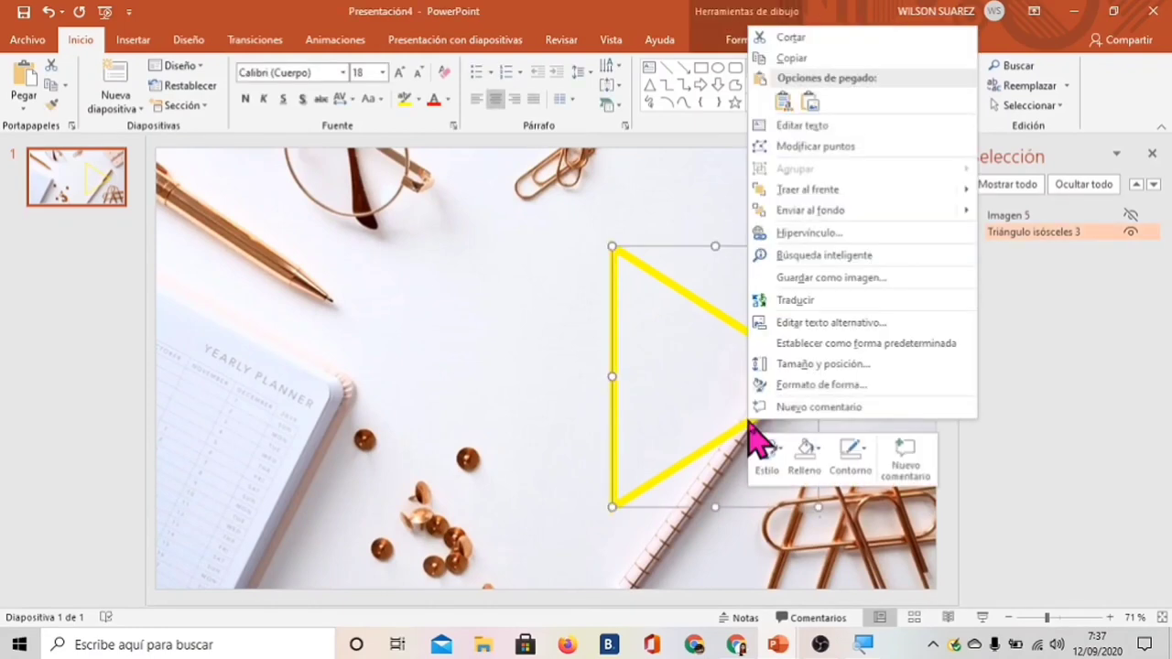
click(818, 69)
right_click(542, 403)
click(566, 430)
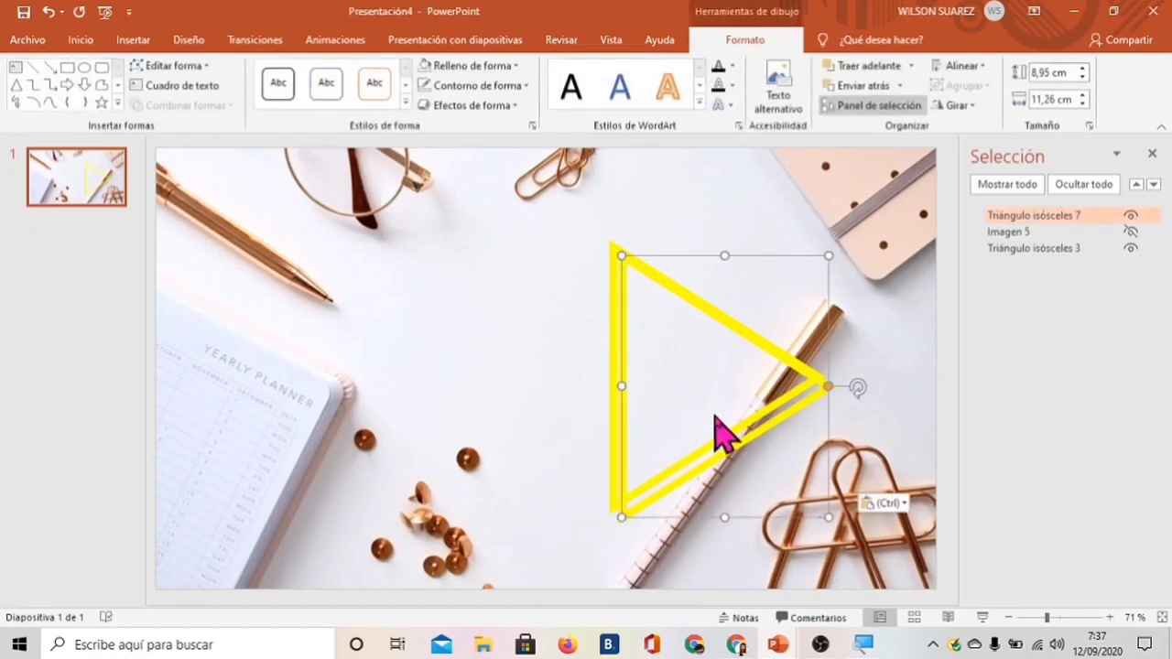
Fill the duplicate triangle with gold, remove its outline and nudge it slightly right.
click(508, 67)
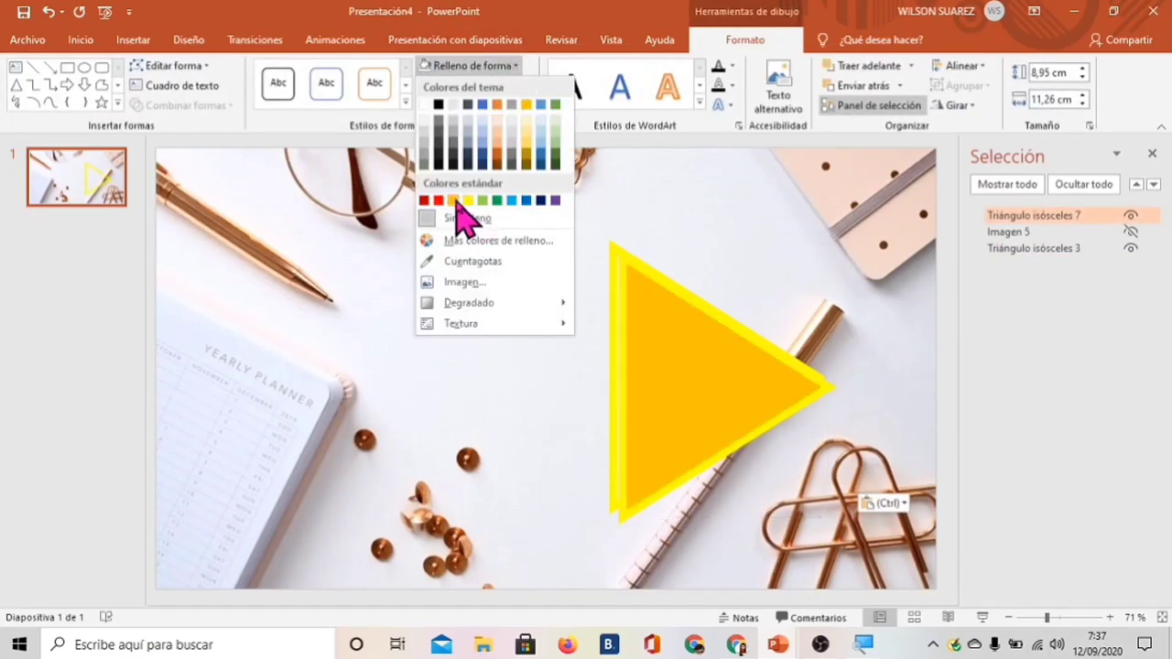
click(462, 198)
click(499, 85)
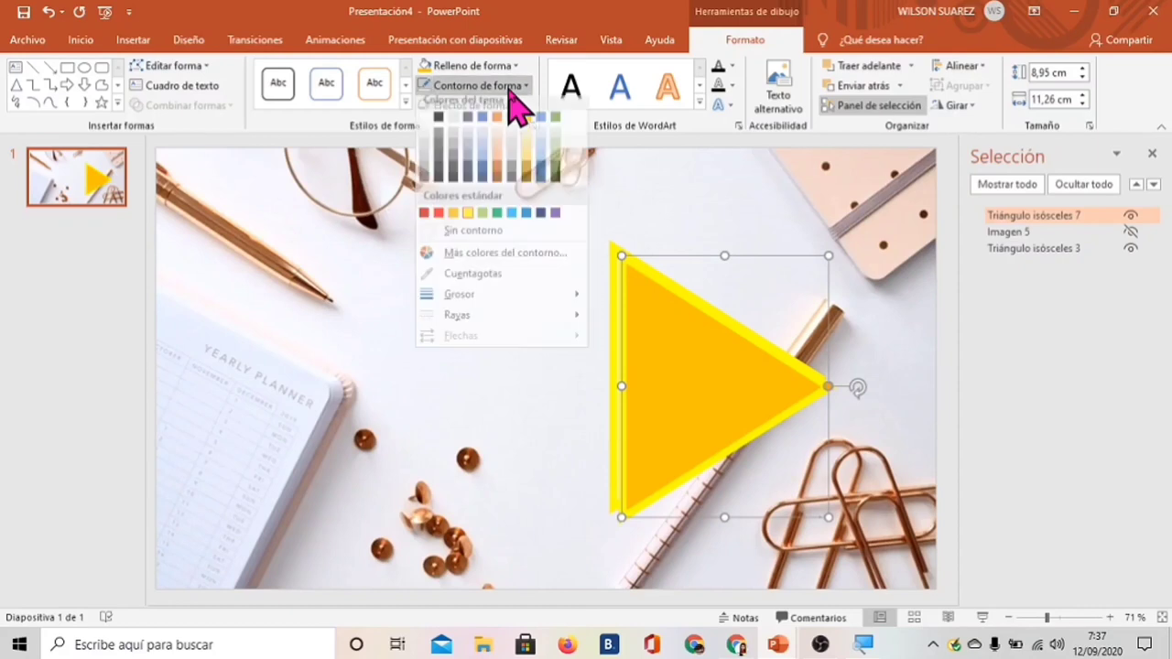
click(469, 242)
drag(704, 378, 734, 375)
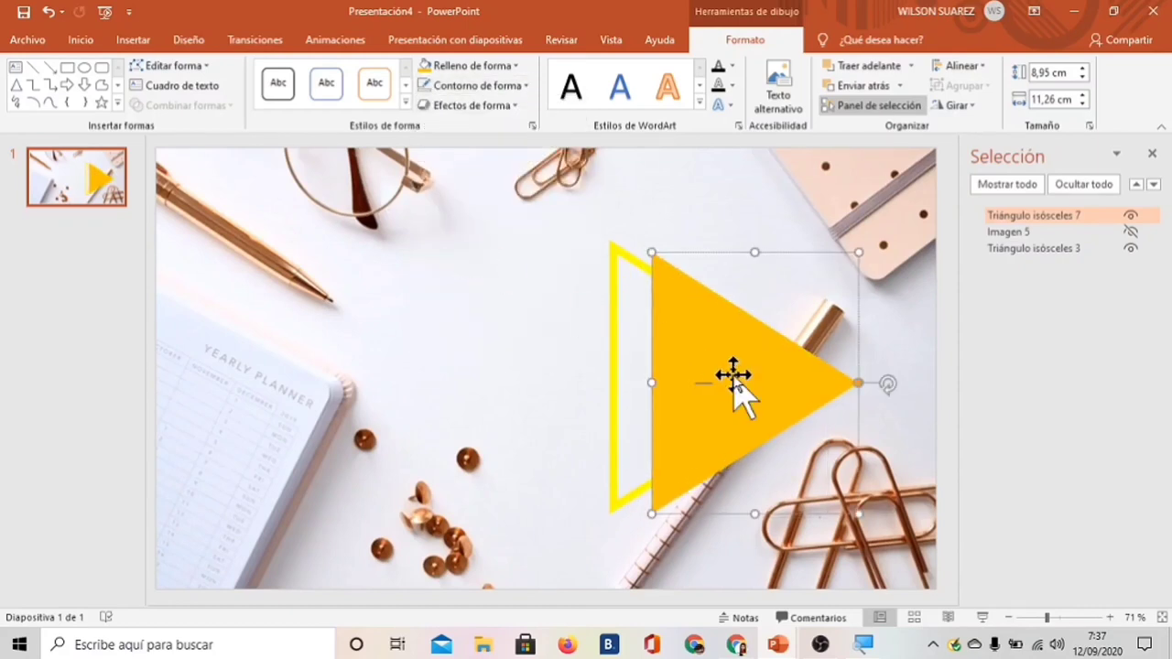
Set the gold triangle to 40% transparency and enlarge it to 10,68 × 14,11 cm over the original.
right_click(733, 375)
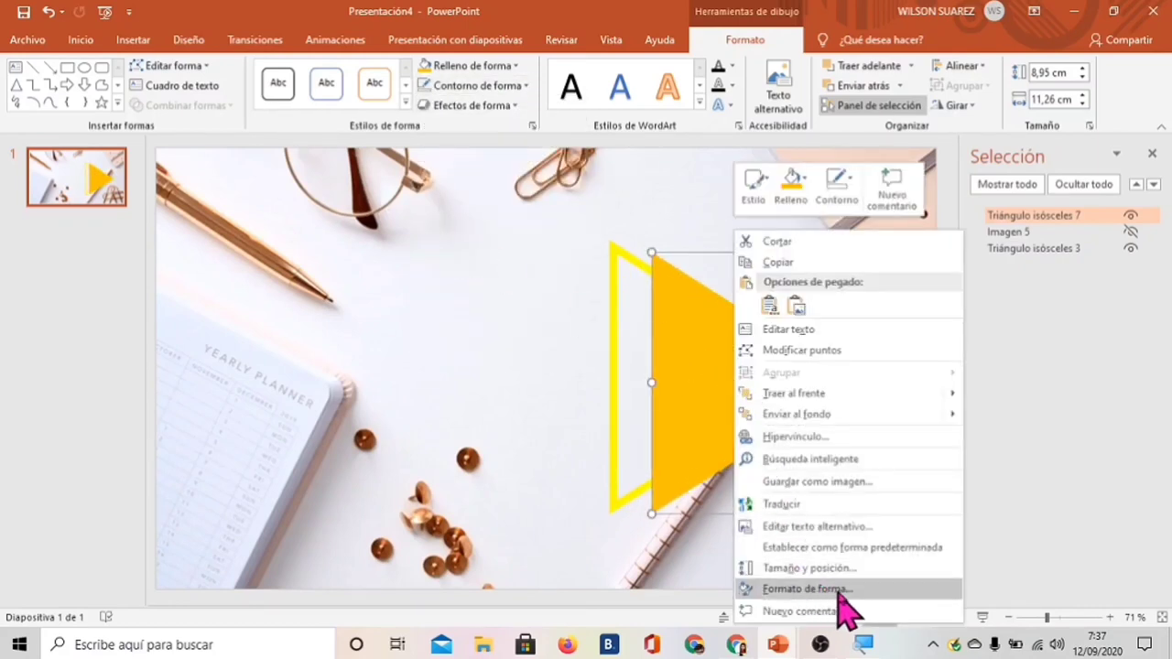
click(806, 589)
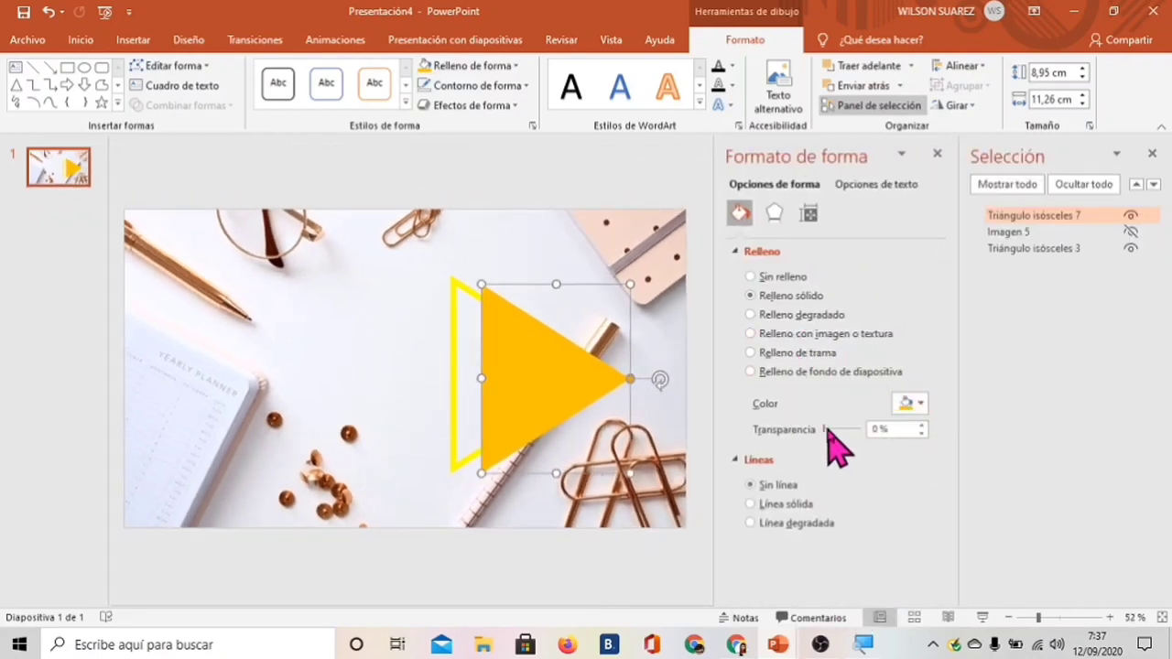
drag(825, 430, 838, 430)
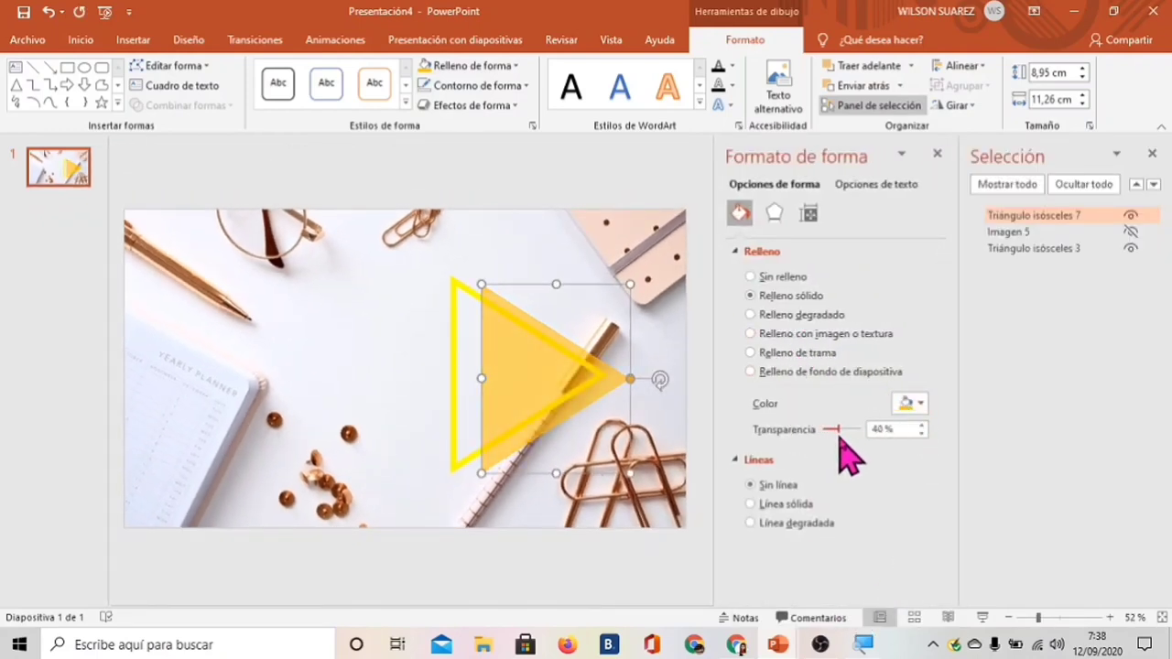
click(937, 153)
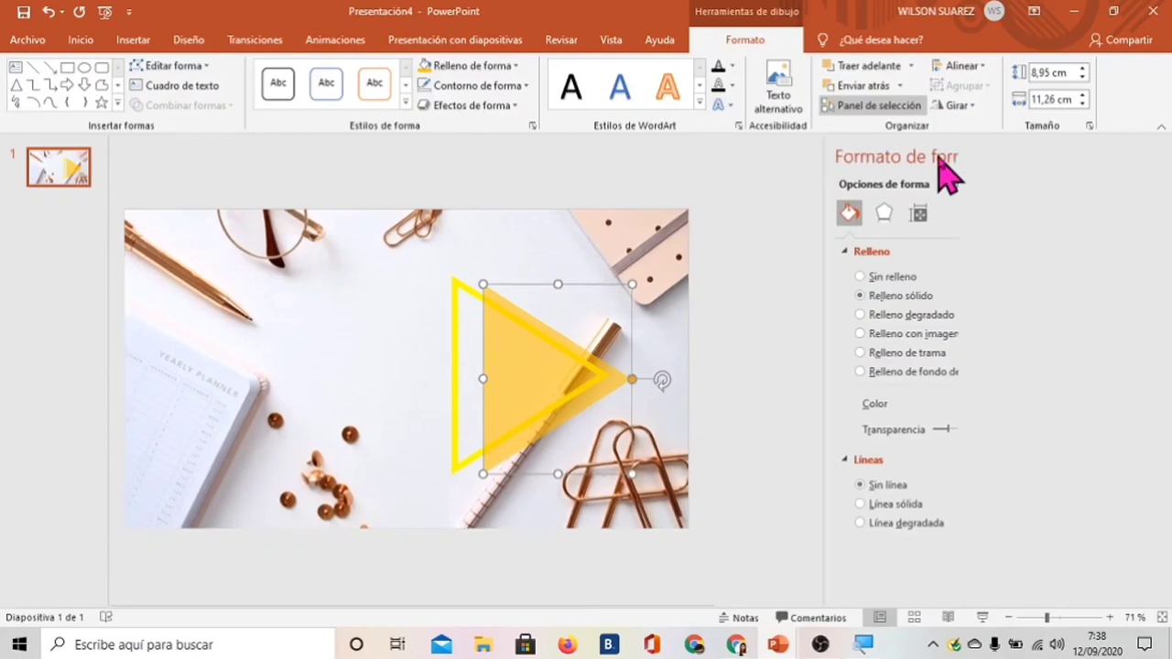
mouse_move(654, 254)
mouse_down()
mouse_move(613, 237)
mouse_move(611, 185)
mouse_up()
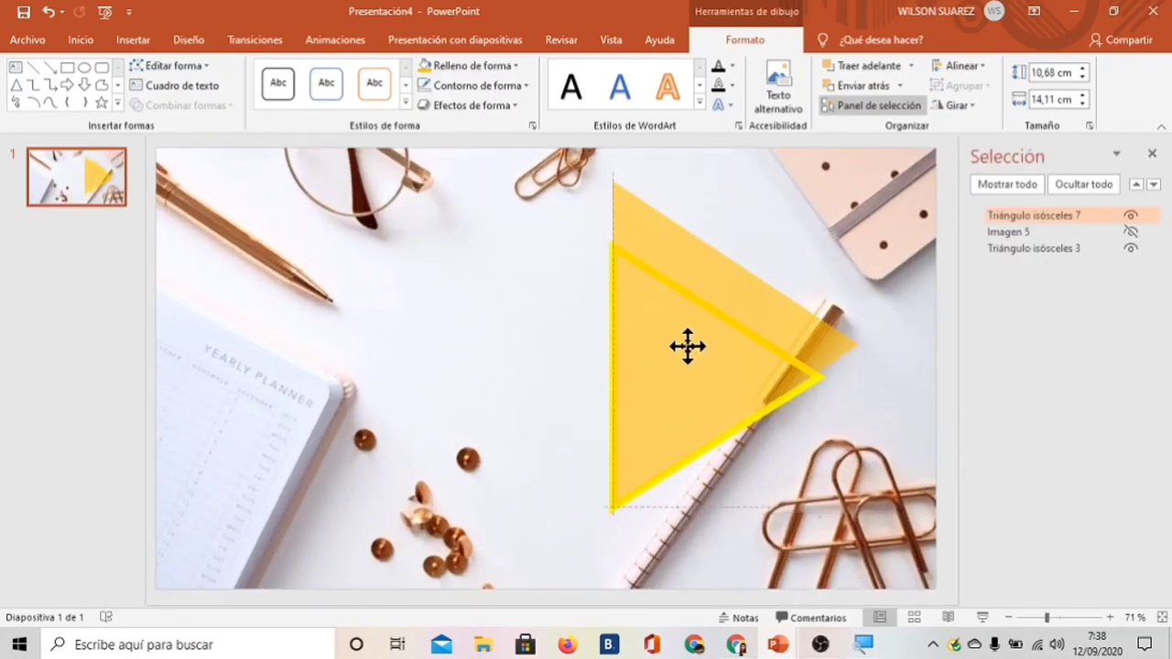
click(688, 346)
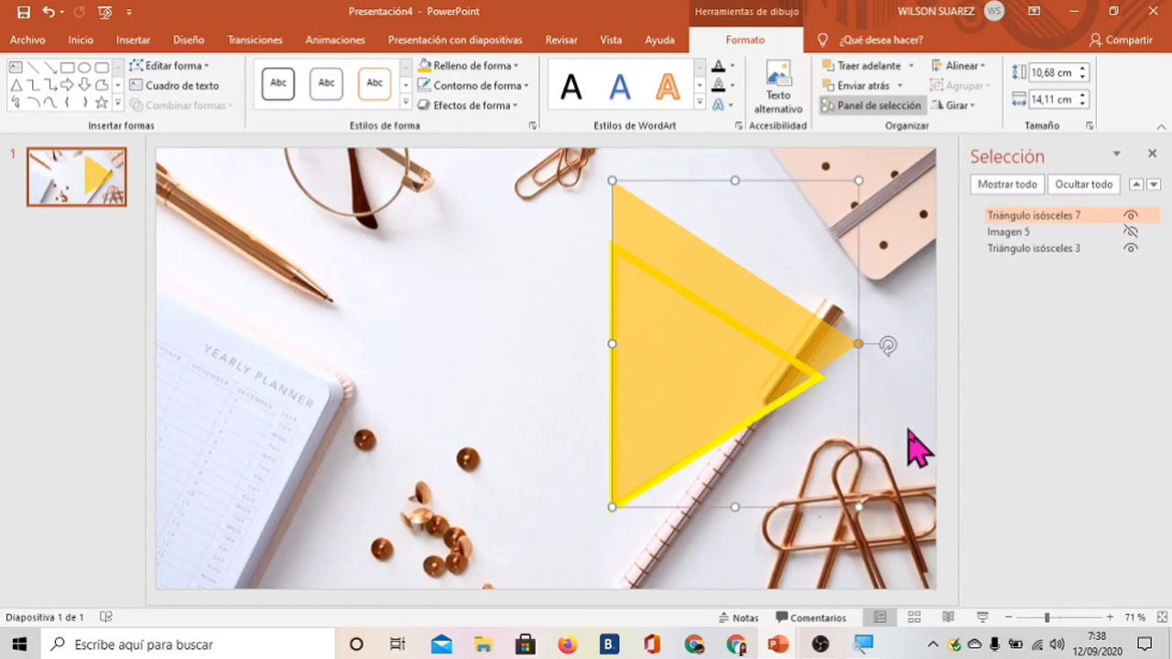
click(863, 396)
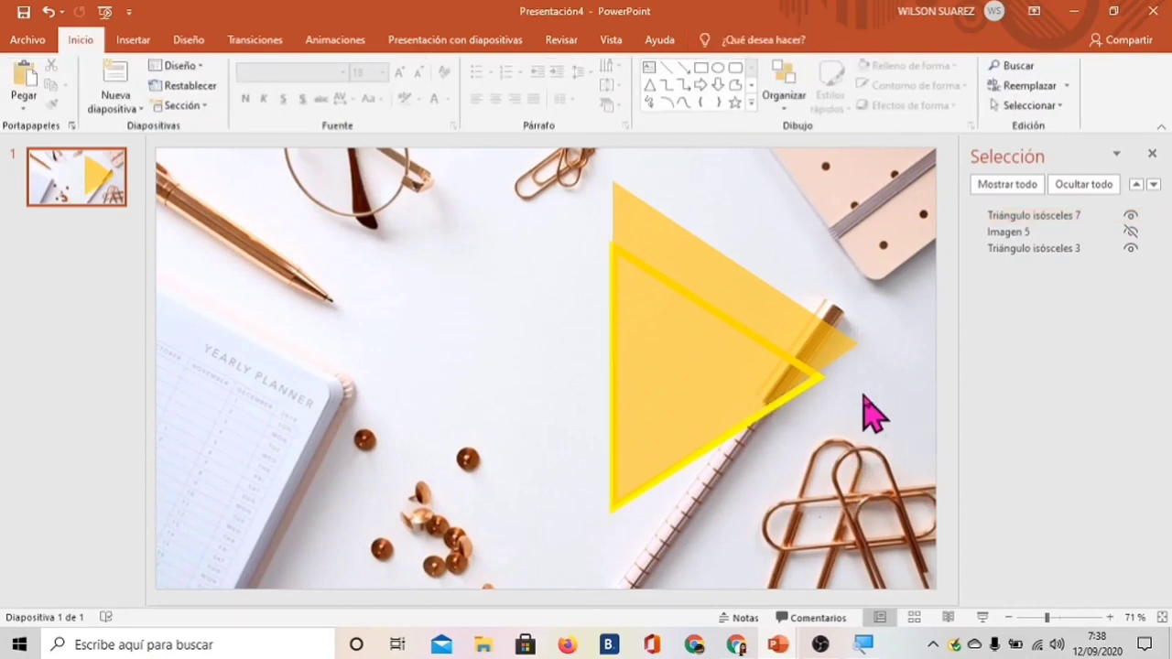
Unhide Imagen 5, then select the gold triangle plus the avatar together.
click(1133, 231)
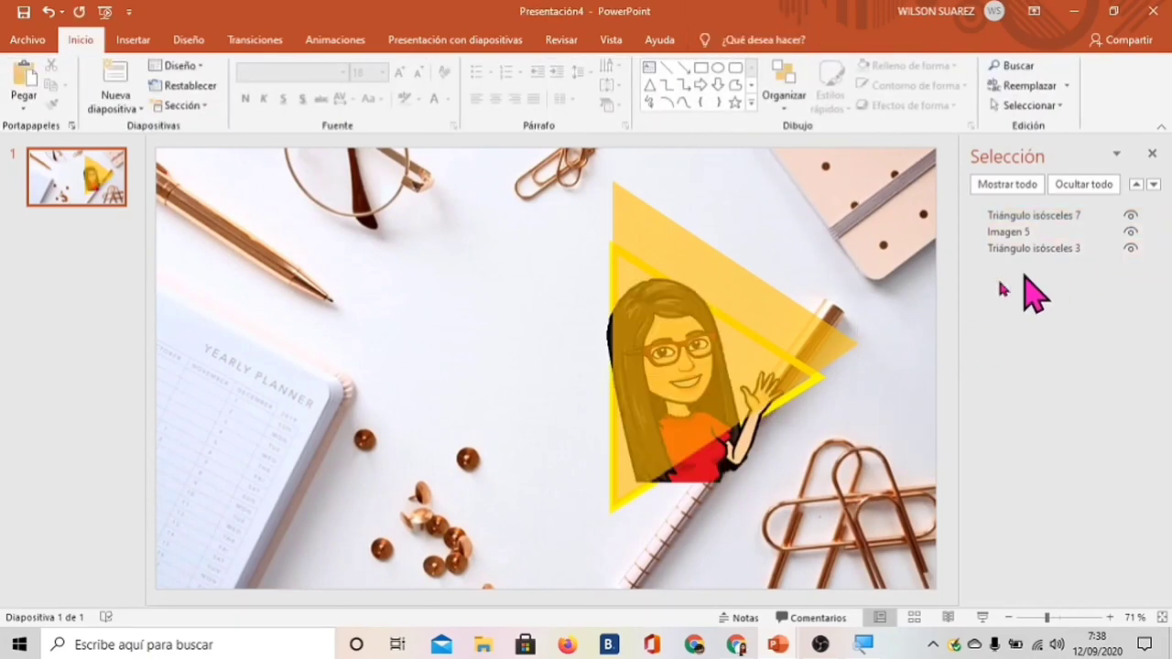
click(687, 395)
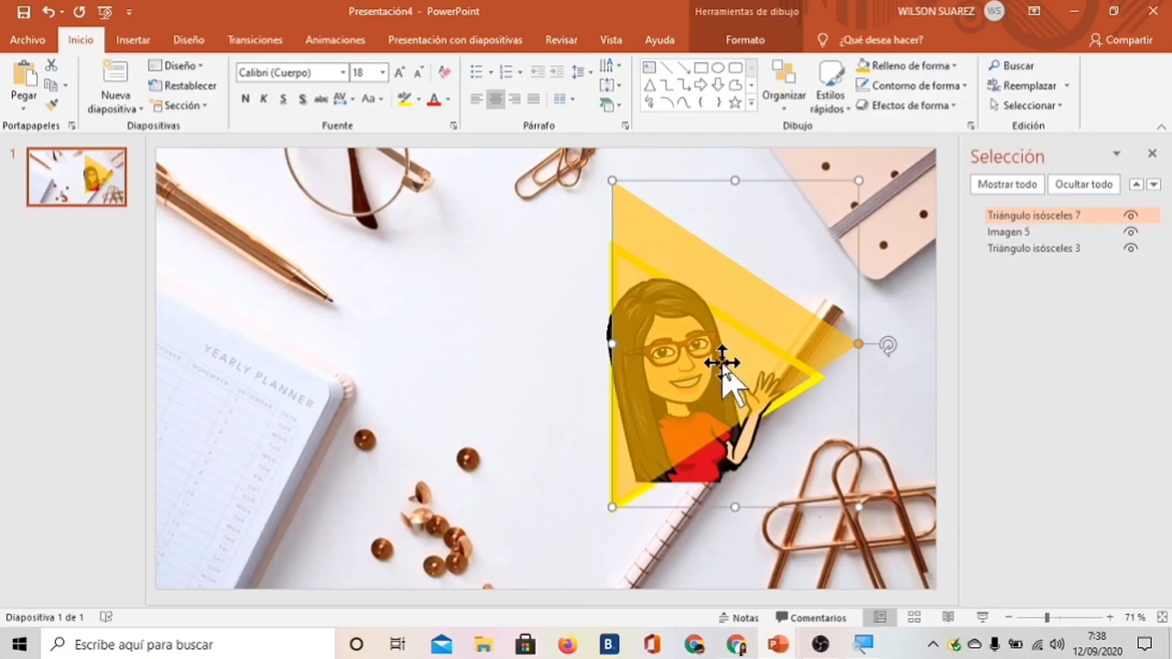
ctrl+click(630, 357)
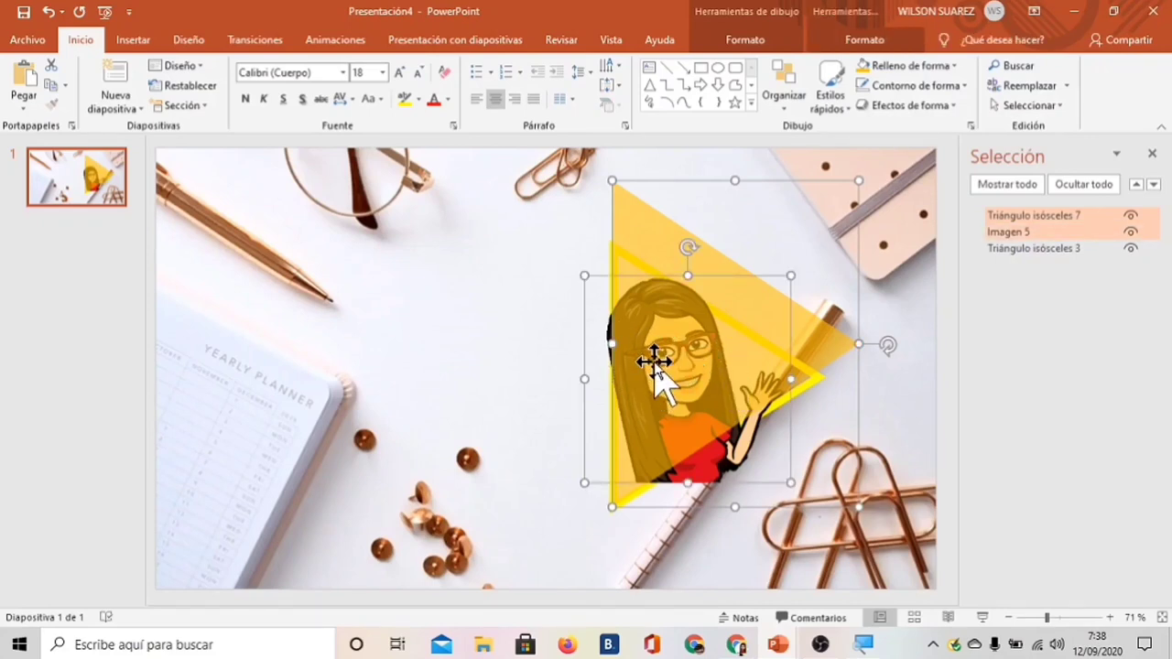
click(746, 40)
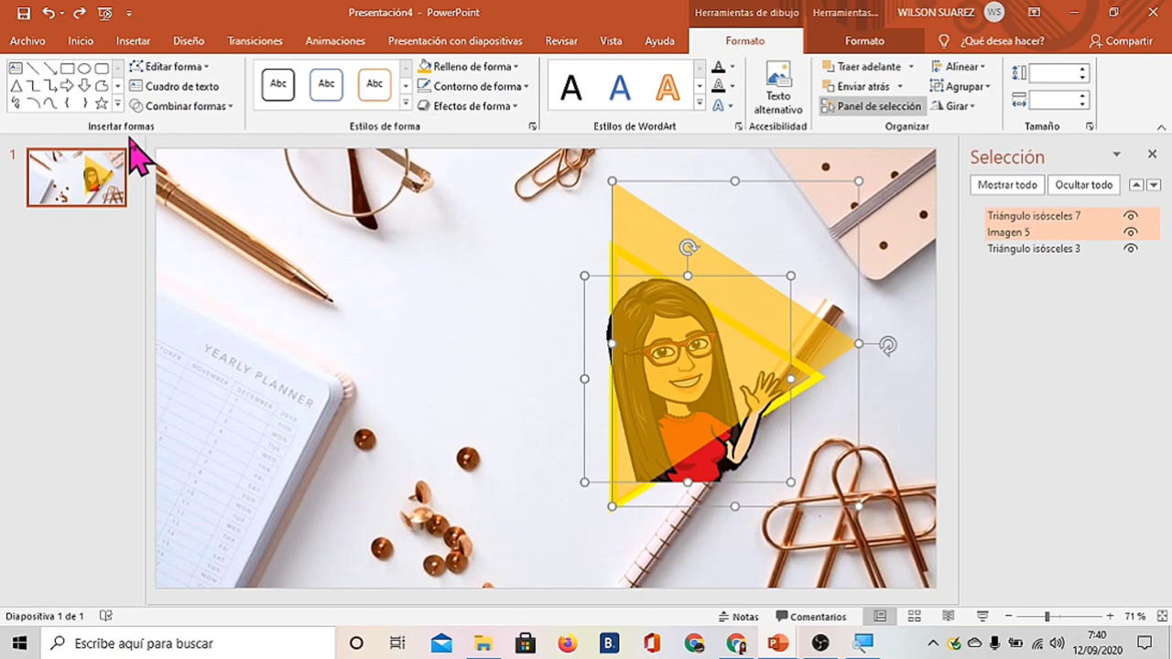
Intersect the avatar with the gold triangle into a triangle-clipped picture, Imagen 9, and close the Selection pane.
click(225, 106)
click(199, 191)
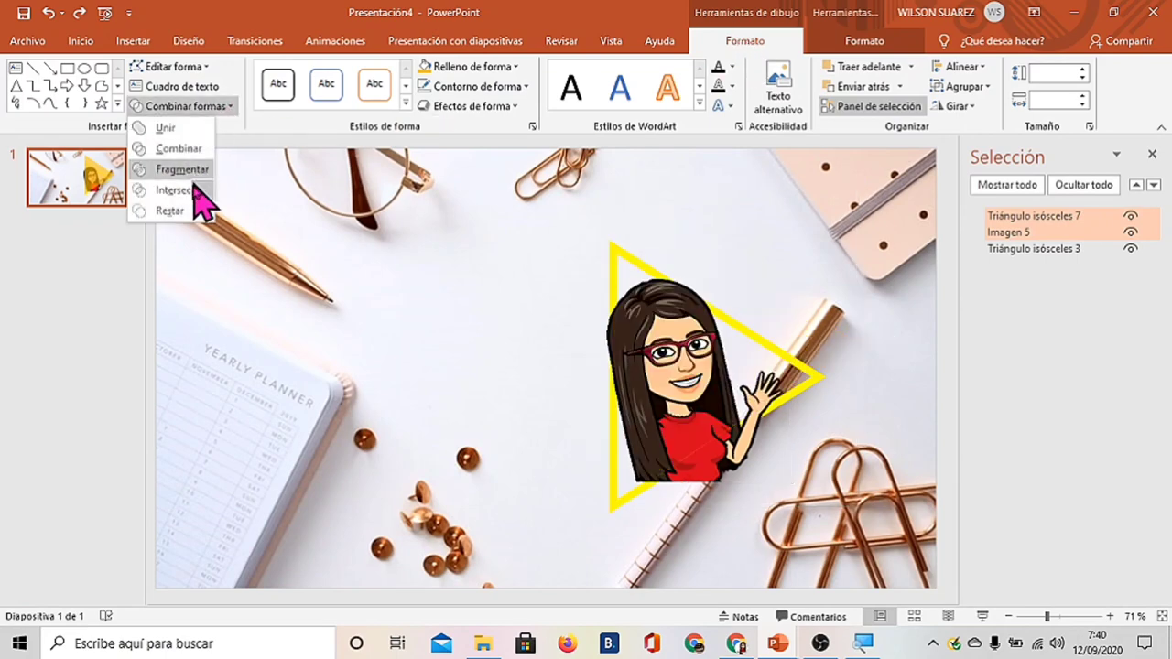
click(196, 191)
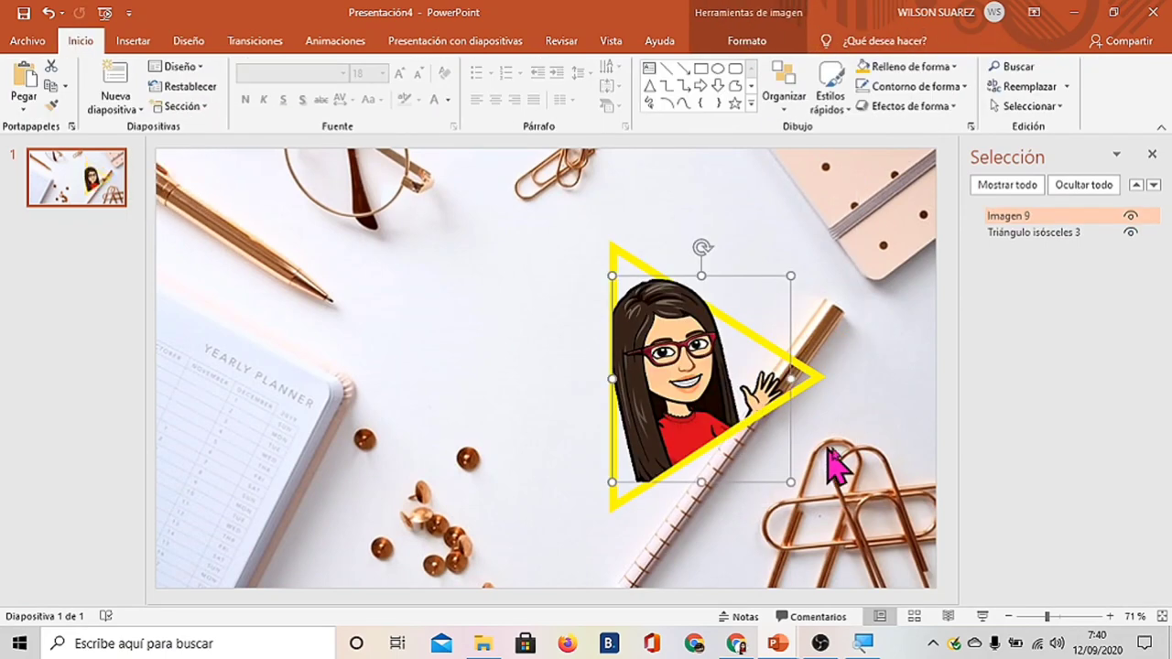
click(863, 424)
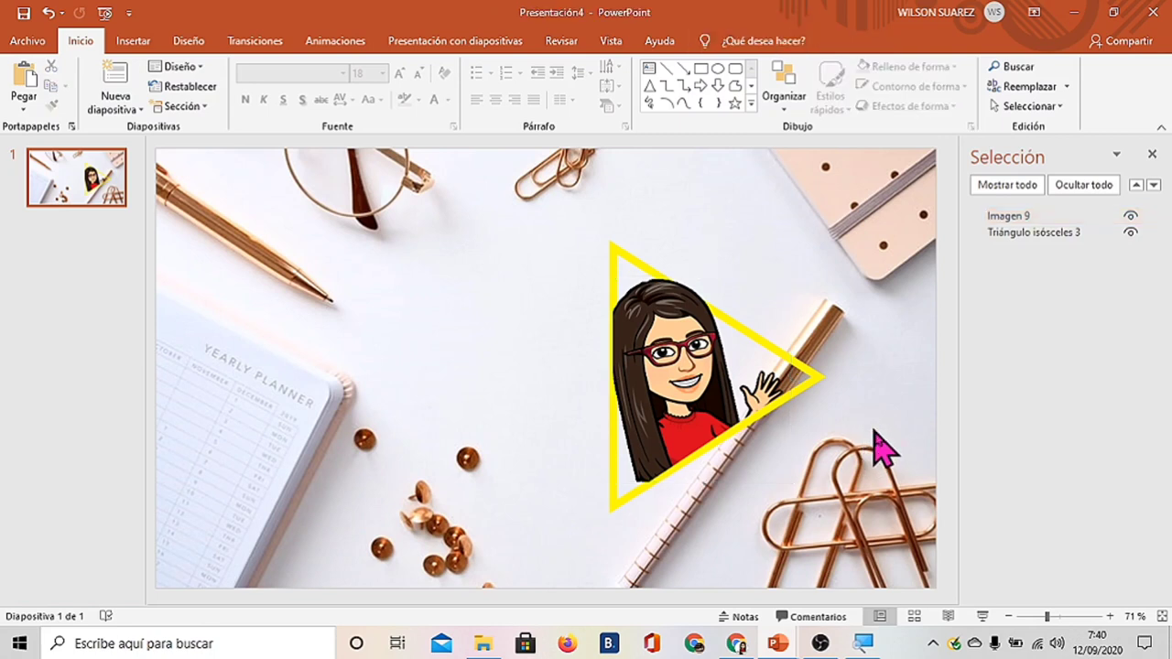
click(1151, 155)
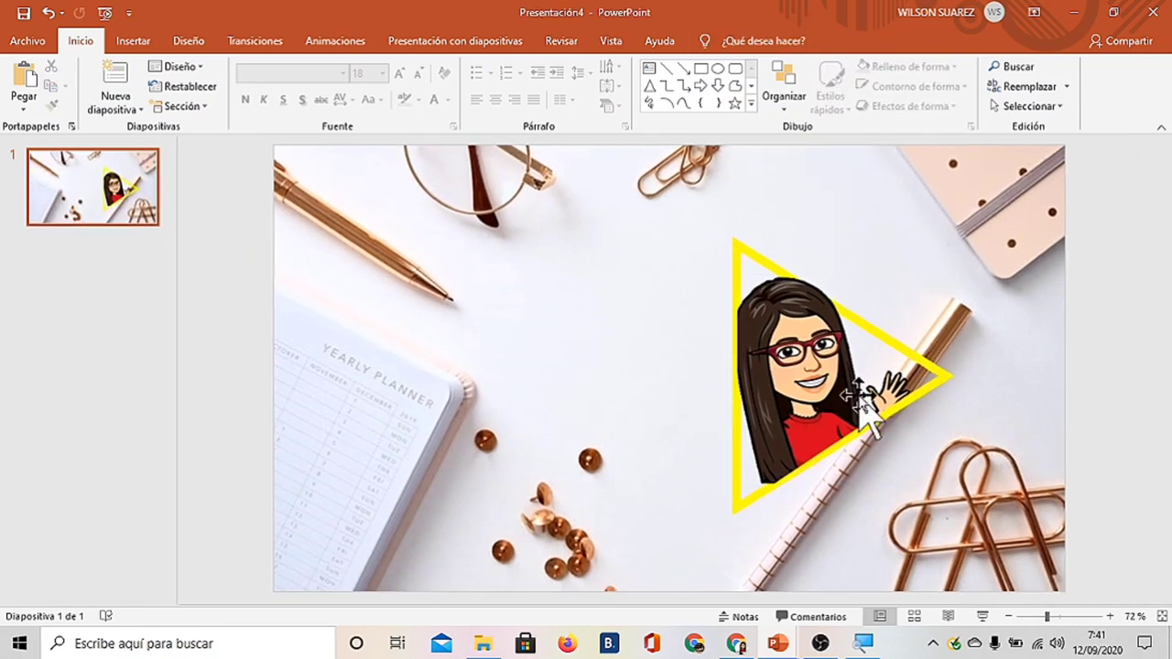
Switch to Presentación1 at slide 1, then minimize it to return to Presentación4.
mouse_move(777, 644)
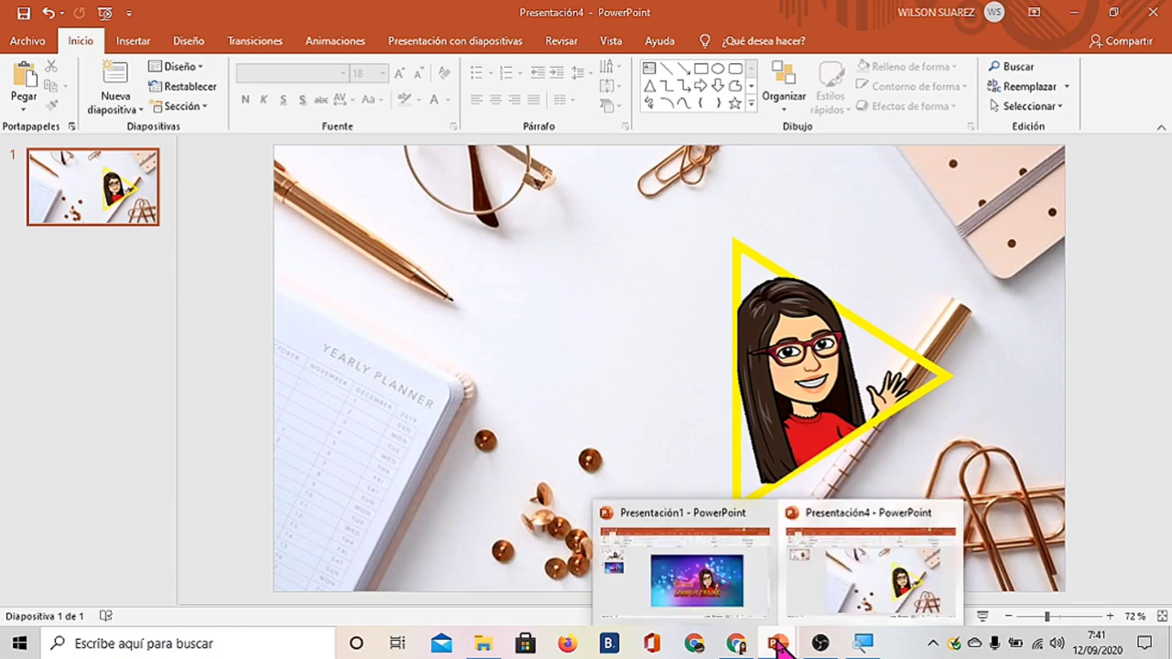
click(745, 602)
click(119, 197)
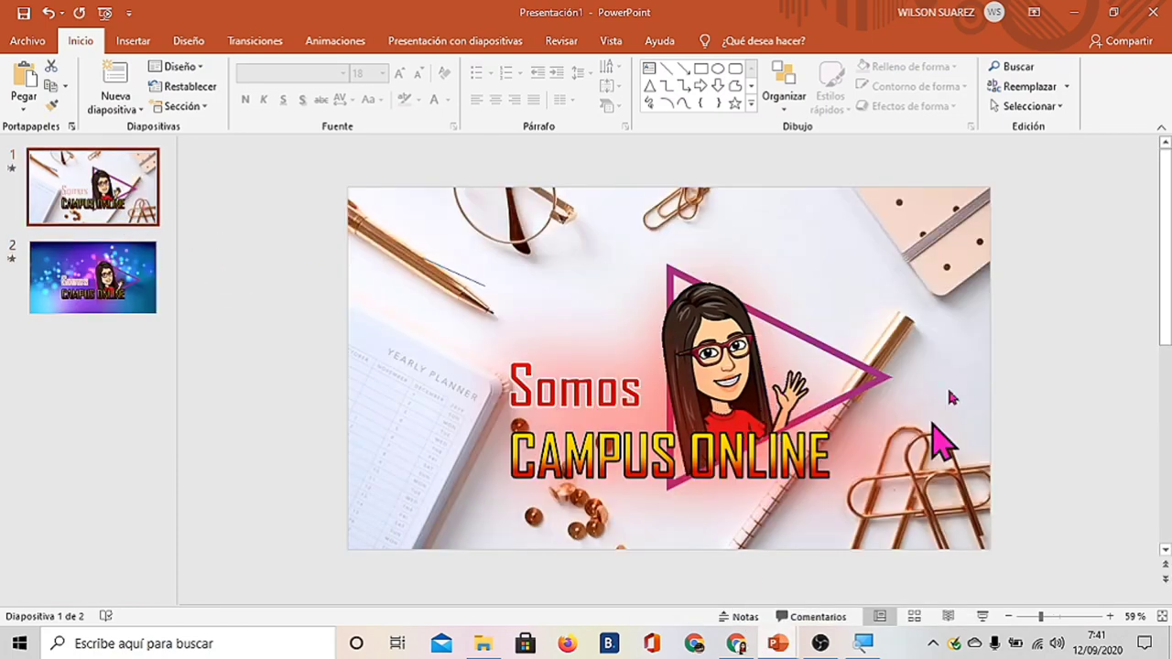
click(1071, 15)
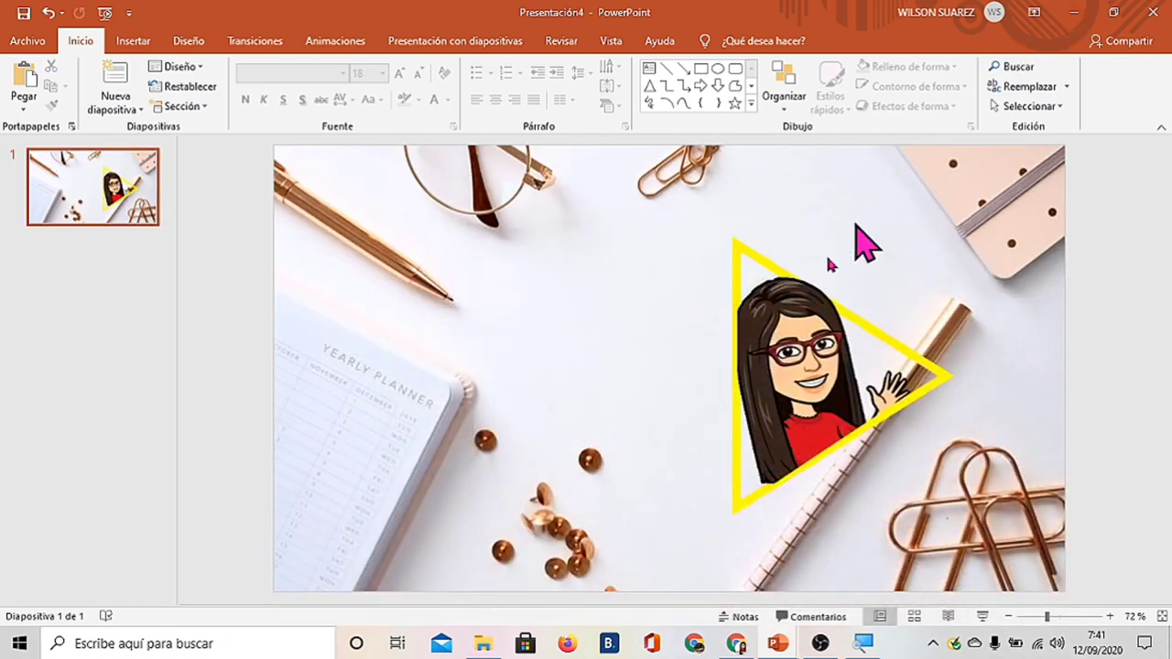
Apply a red shadow to the clipped avatar: 33% transparency, 81 pt blur, 90° angle, 4 pt distance.
click(815, 431)
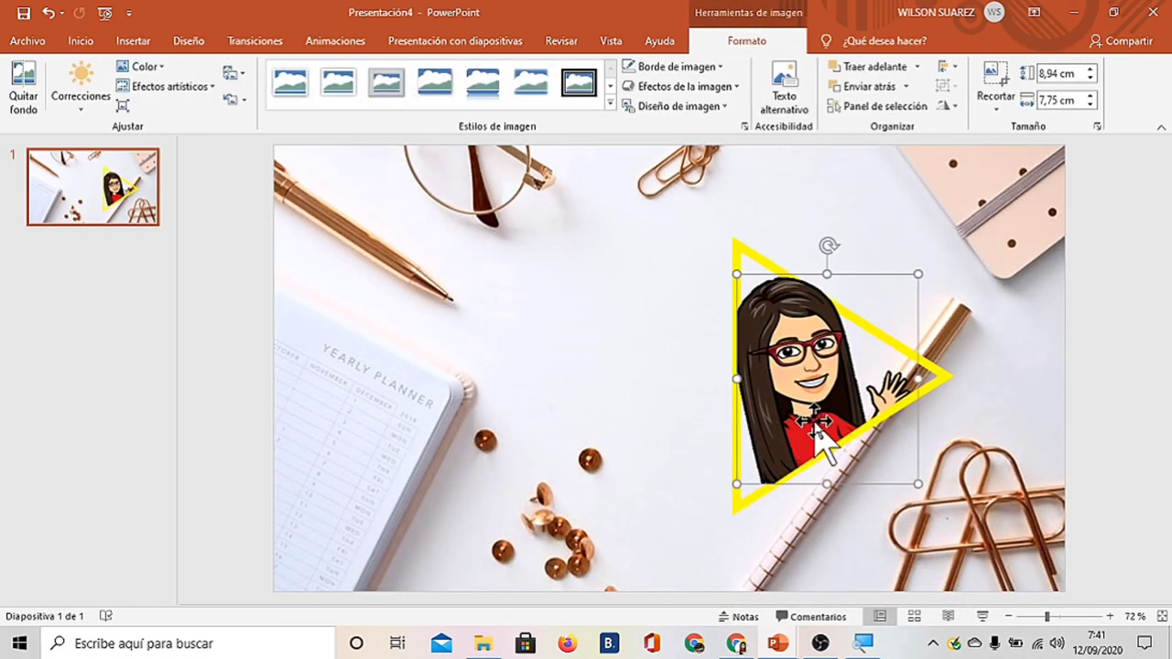
right_click(814, 423)
click(893, 371)
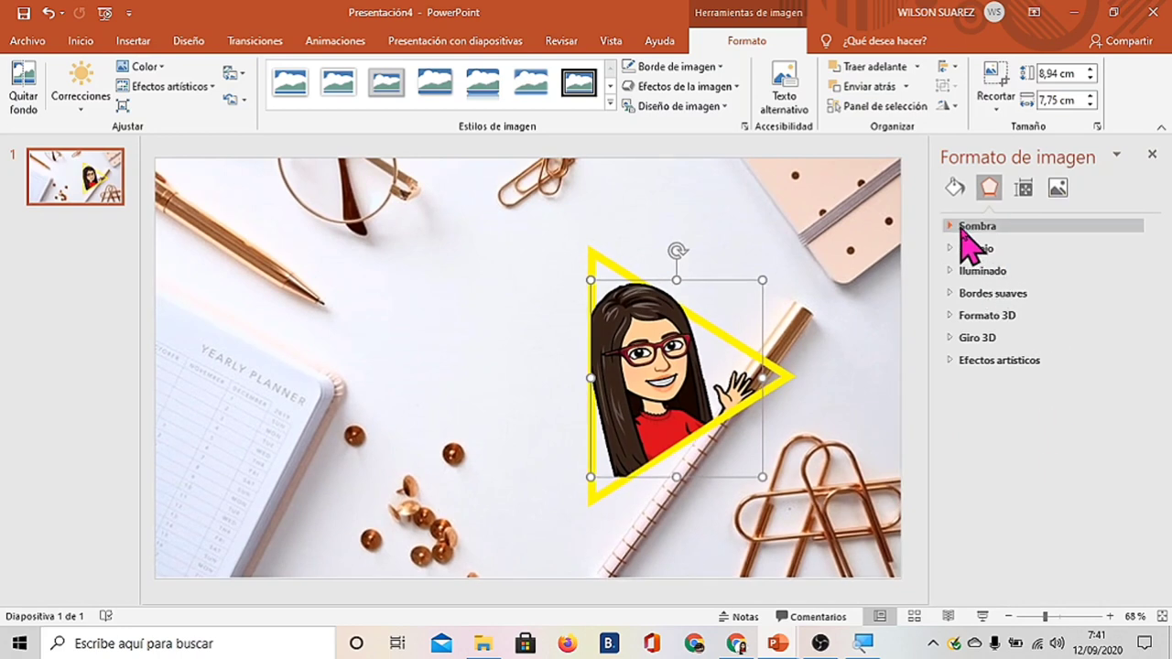
click(961, 227)
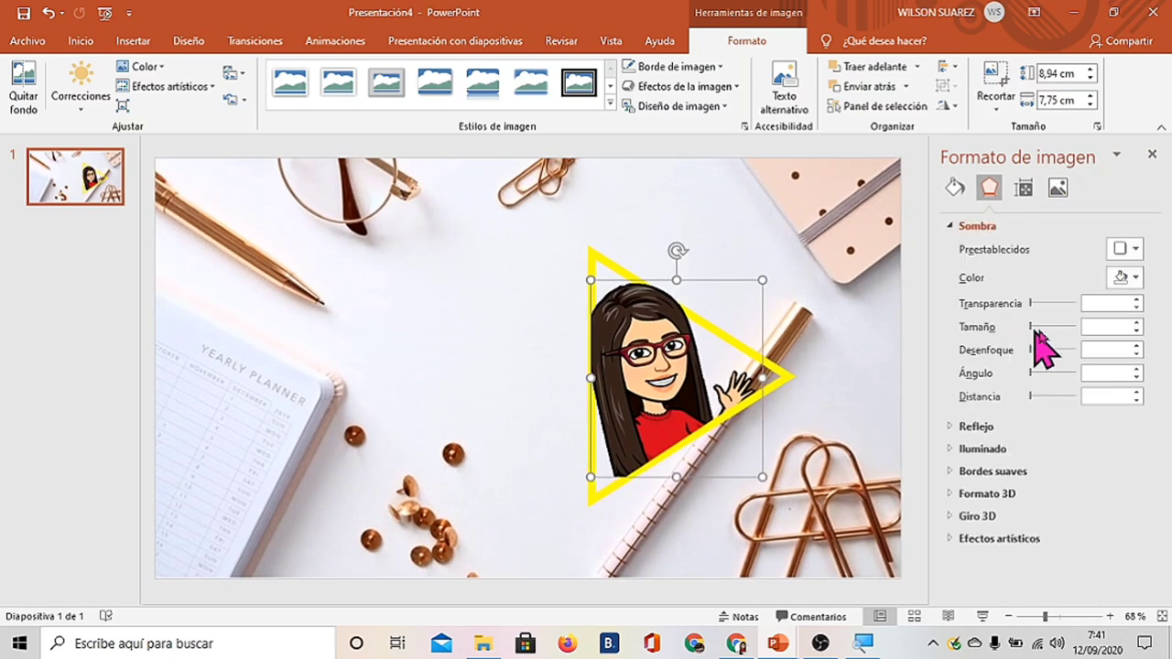
click(1134, 279)
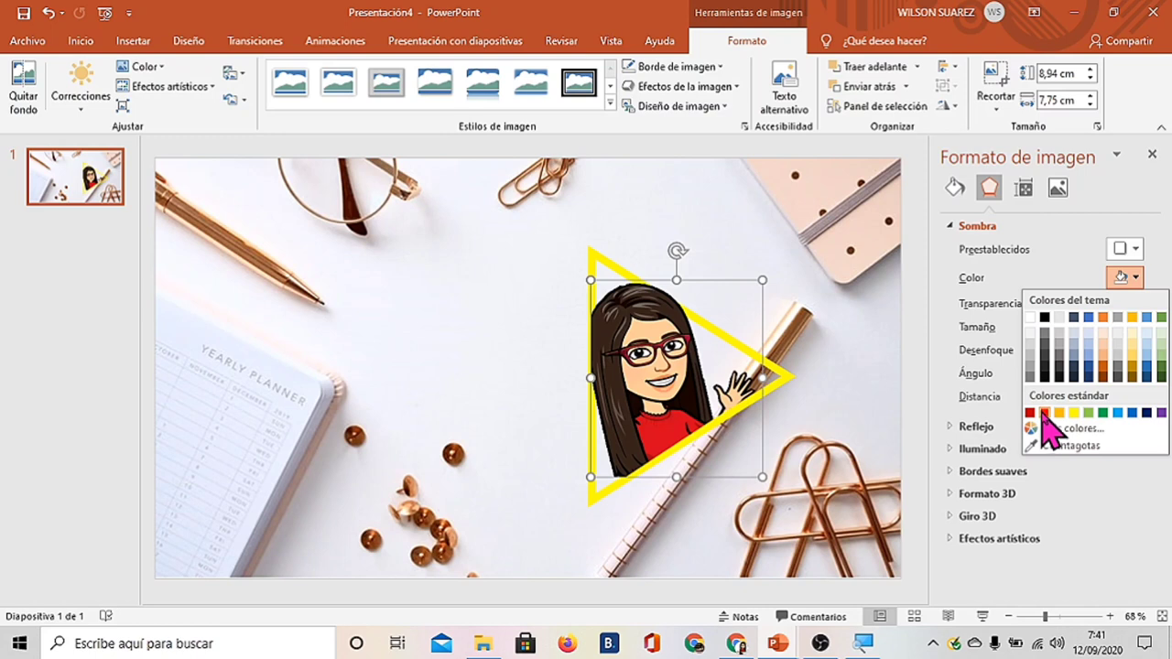
click(1044, 413)
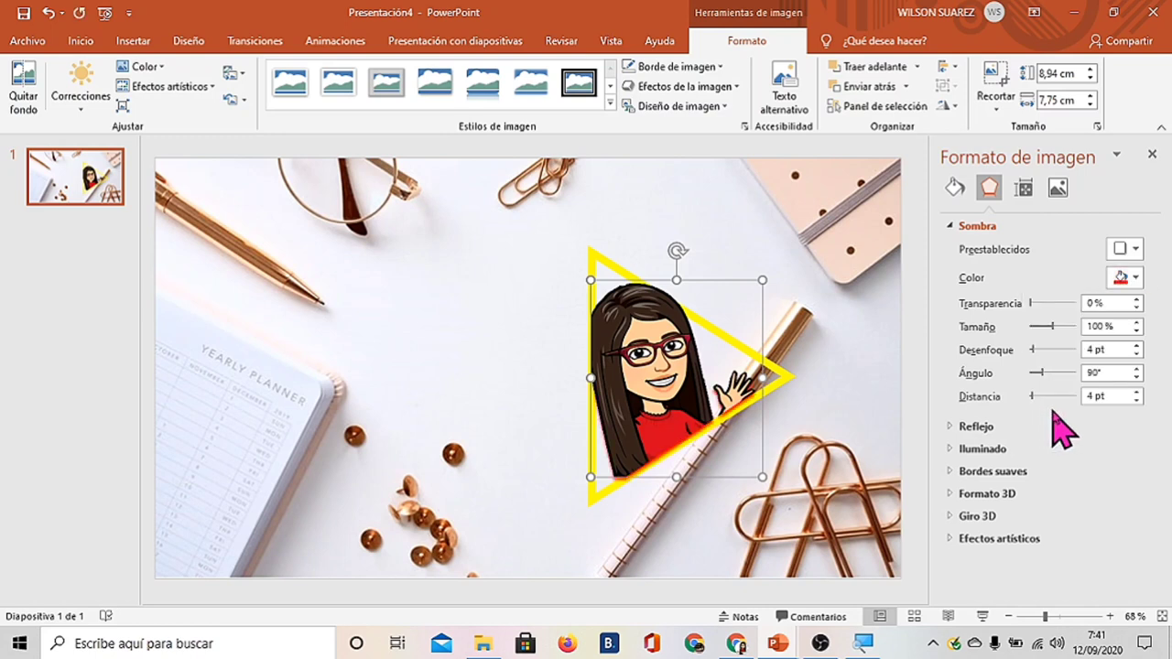
mouse_move(1031, 303)
mouse_down()
mouse_move(1053, 305)
mouse_move(1041, 346)
mouse_move(1060, 370)
mouse_up()
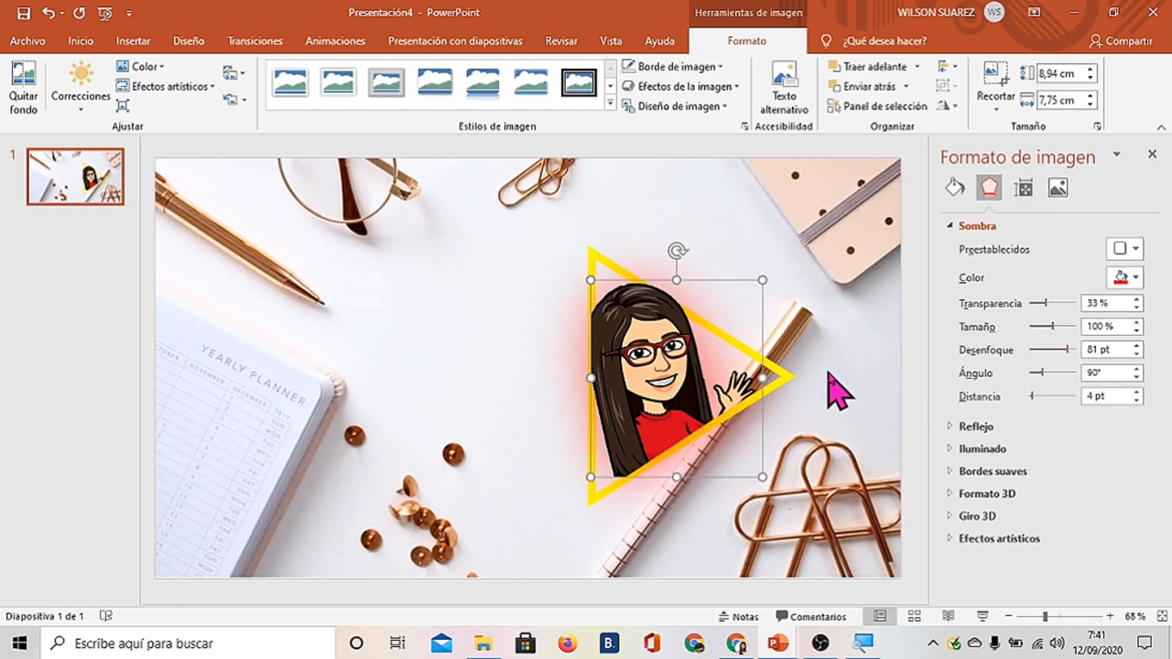
click(1152, 154)
click(615, 388)
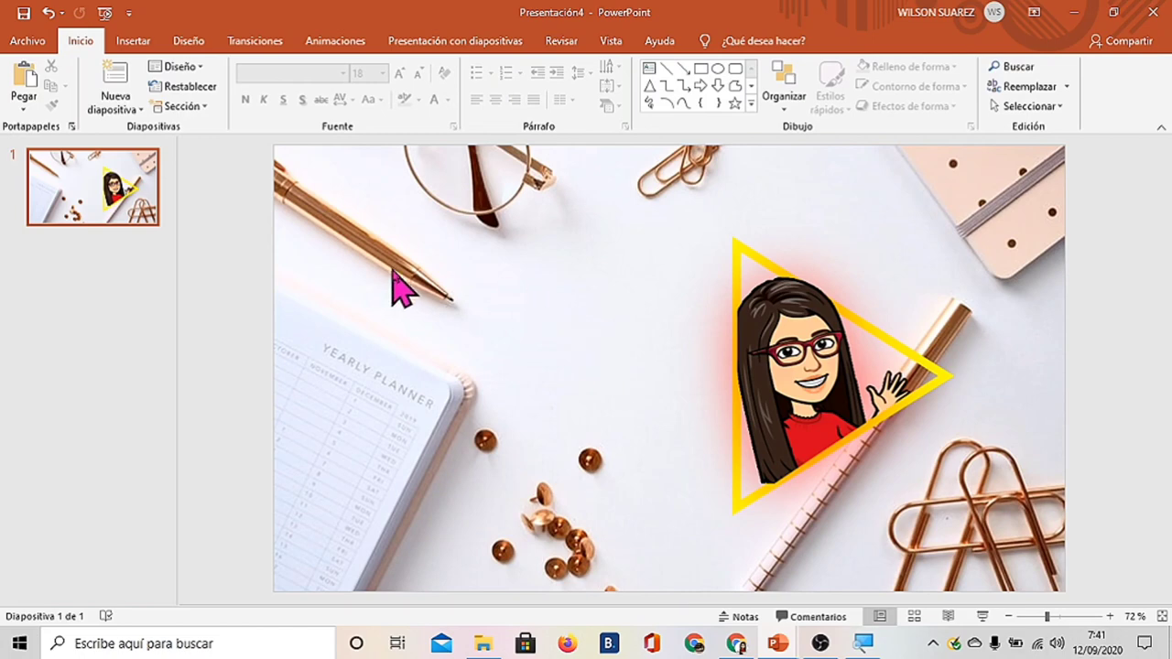
Insert a WordArt box reading 'Campus Online'.
click(132, 40)
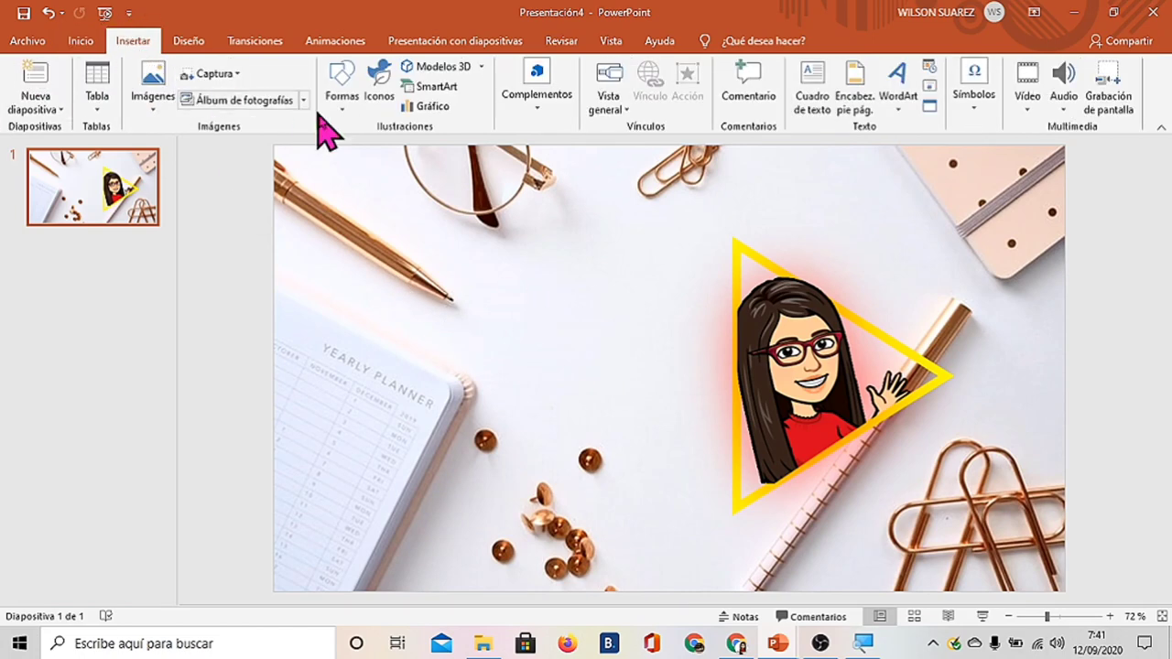
click(898, 92)
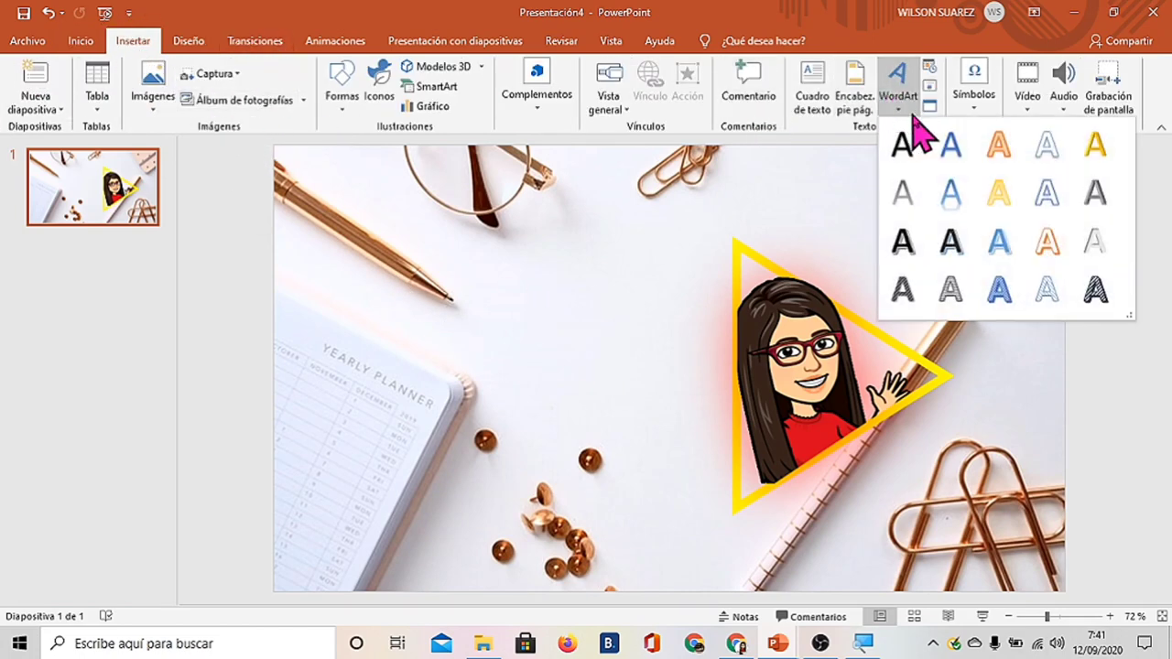
click(1001, 291)
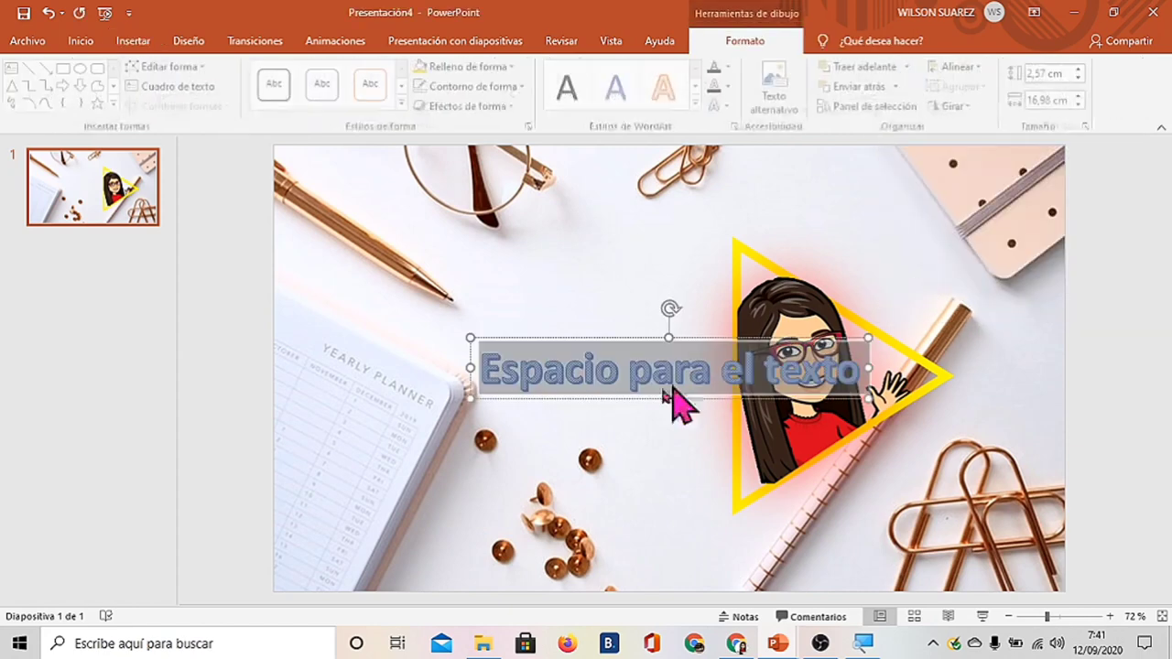
key(Caps_Lock)
text(C)
key(Caps_Lock)
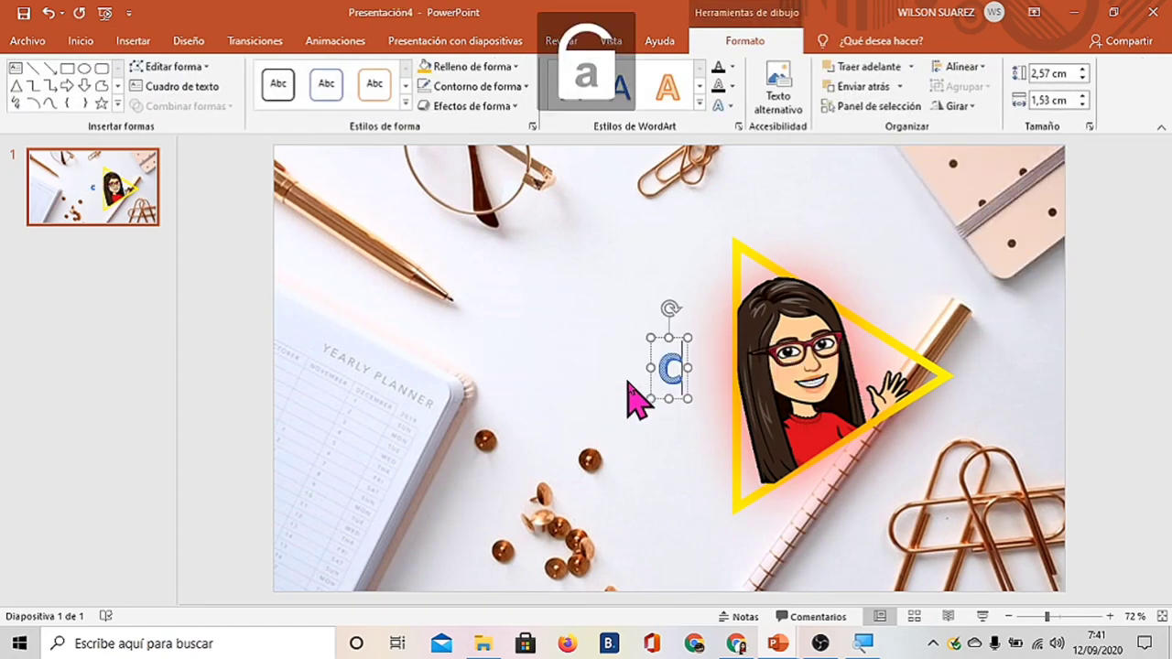
text(ampus)
key(Caps_Lock)
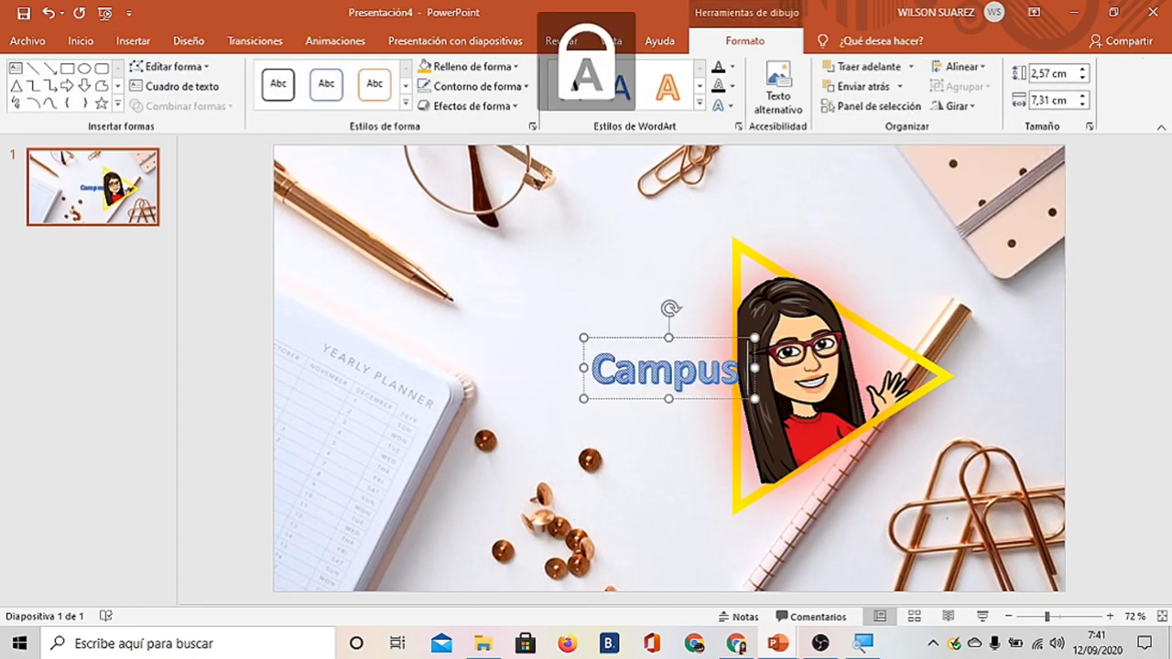
text(ON)
key(BackSpace)
key(Caps_Lock)
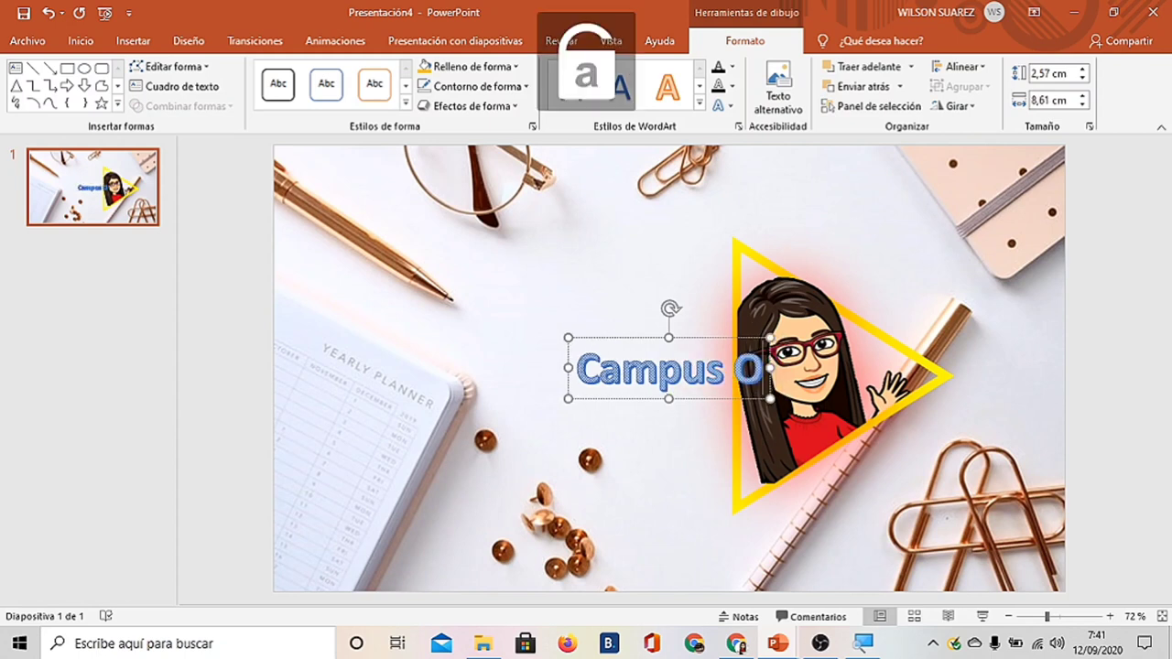
text(nline)
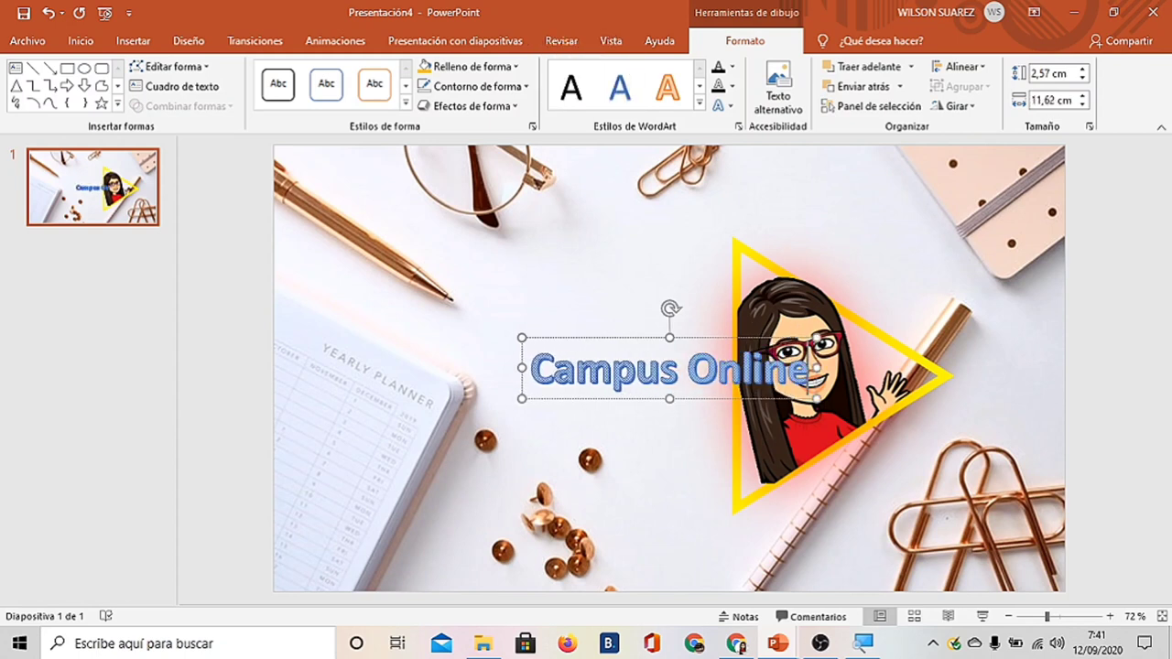
Add a 'CANAL' line above 'Campus Online' and shift the WordArt box slightly left.
click(539, 369)
key(Return)
key(Up)
key(Caps_Lock)
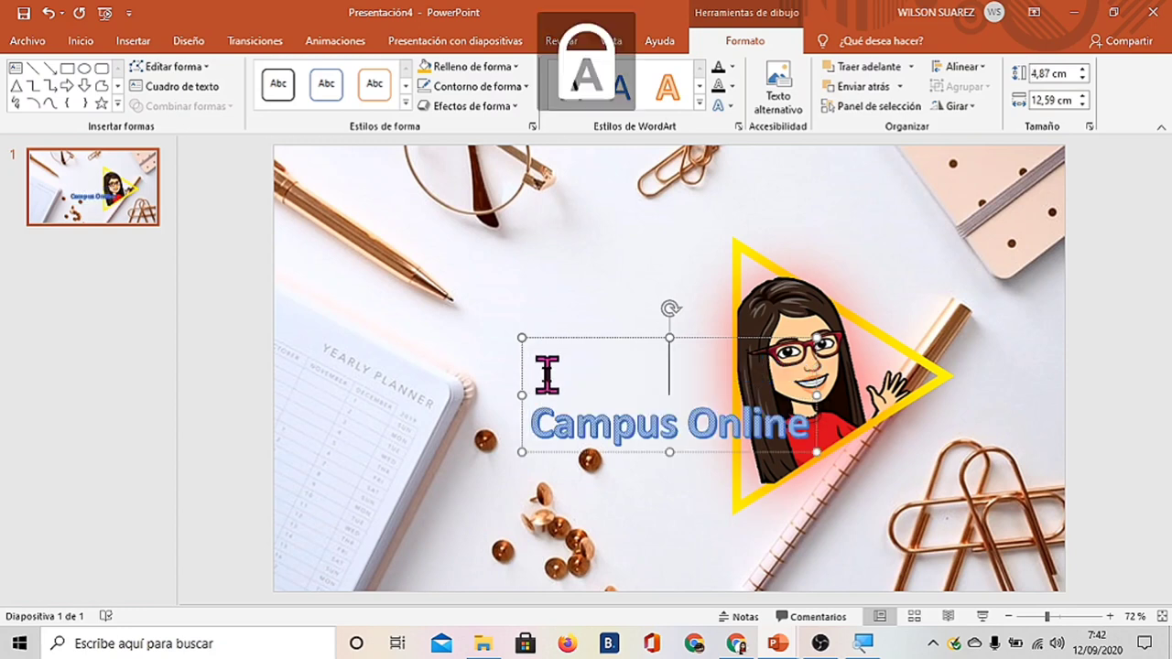
text(CA)
key(Caps_Lock)
text(NAL)
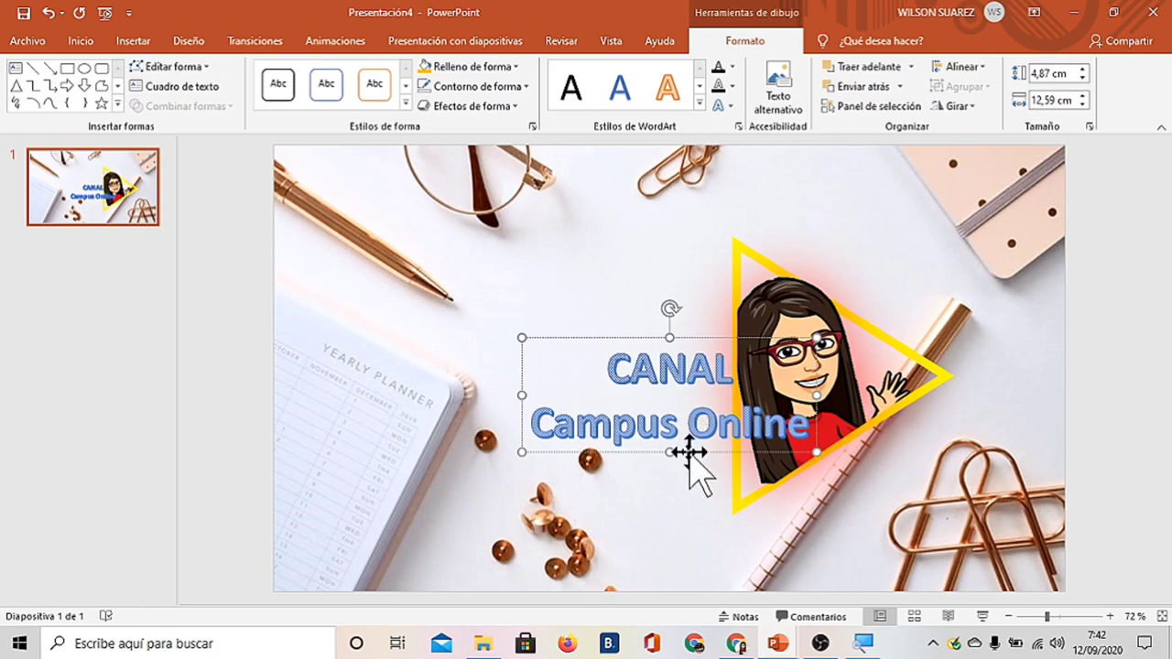
drag(689, 452, 663, 454)
Group the avatar picture and the yellow triangle.
click(818, 318)
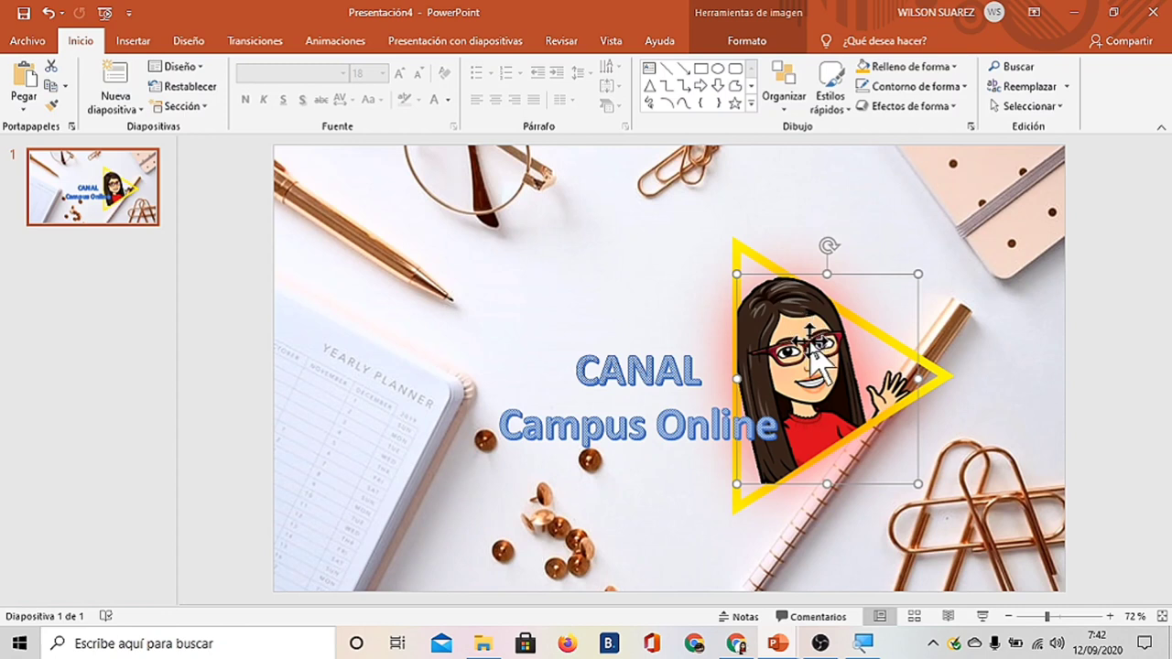
drag(815, 349, 816, 352)
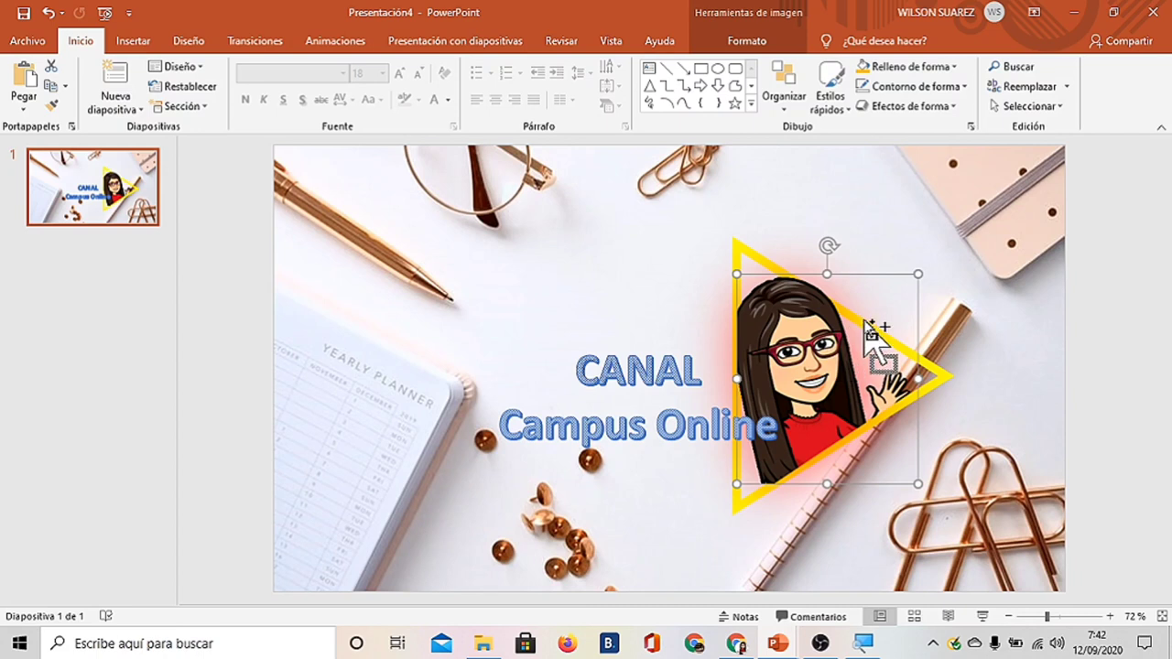
ctrl+click(765, 264)
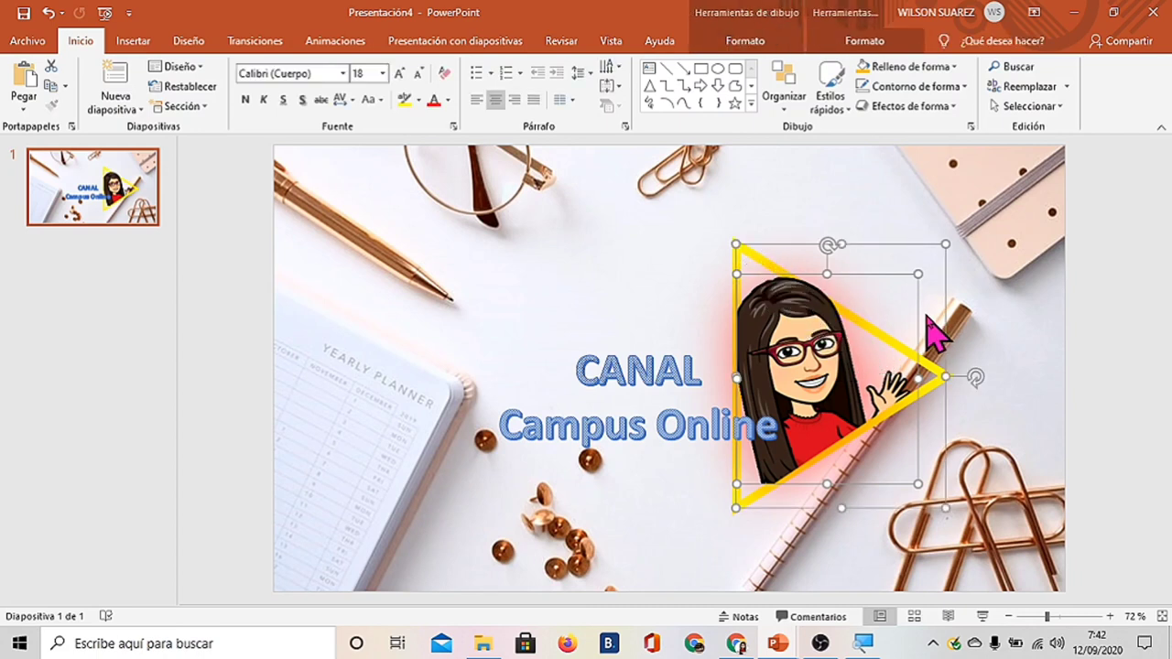
right_click(871, 349)
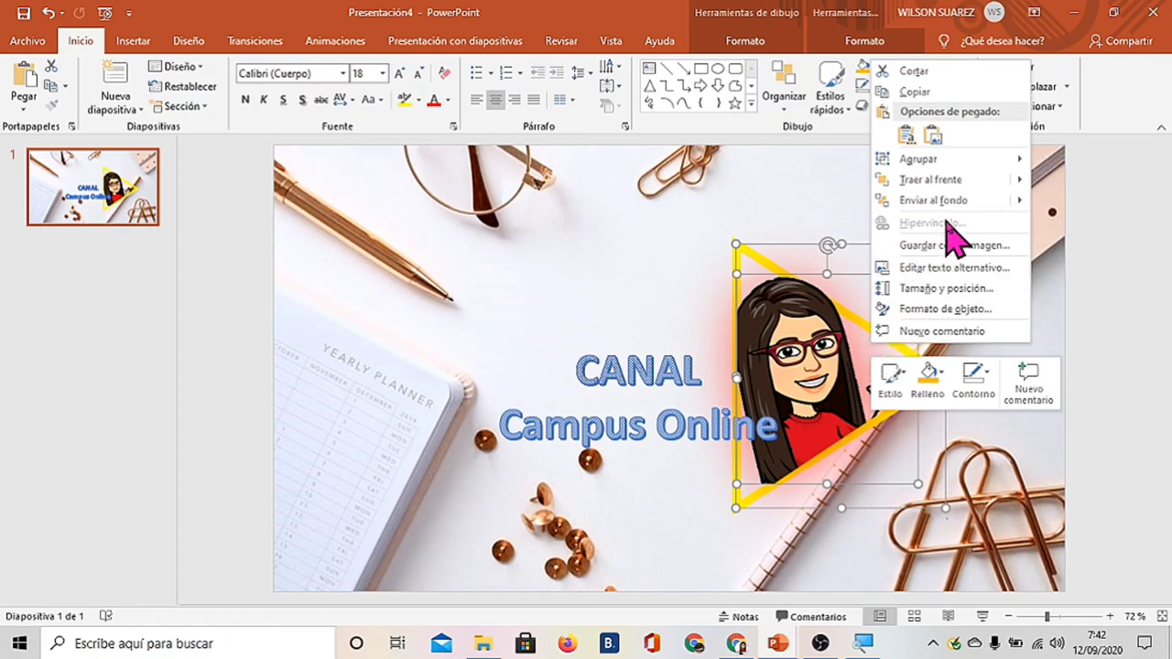
mouse_move(946, 163)
click(1067, 160)
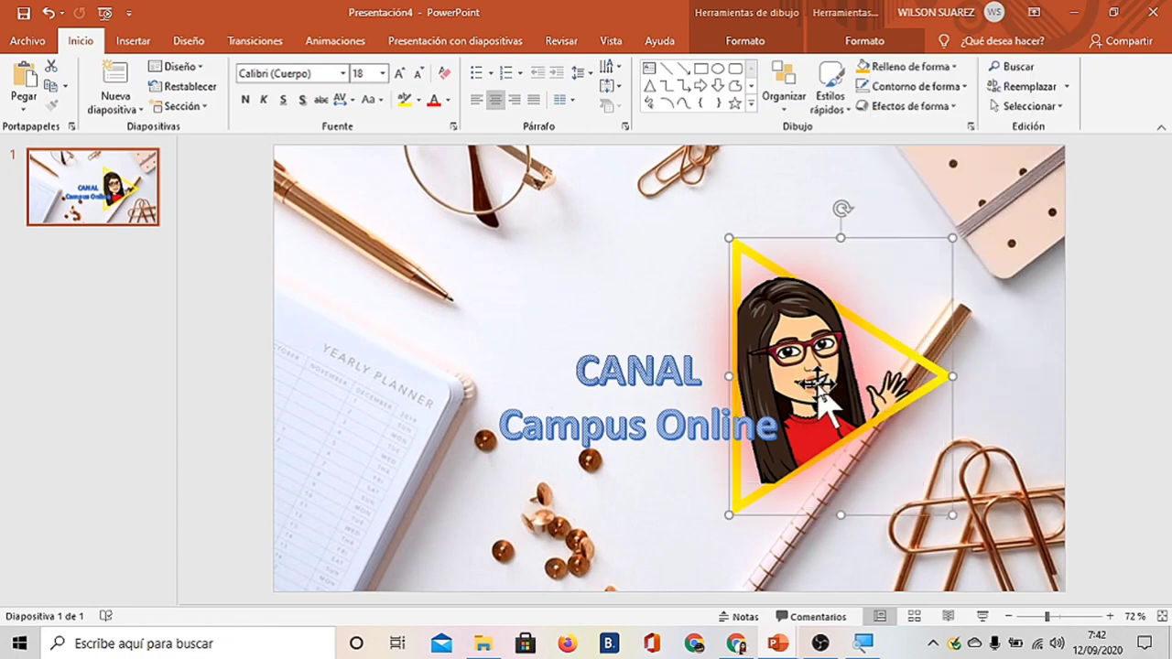
Move the avatar group left against the title and stretch it wider and taller.
drag(818, 389, 788, 380)
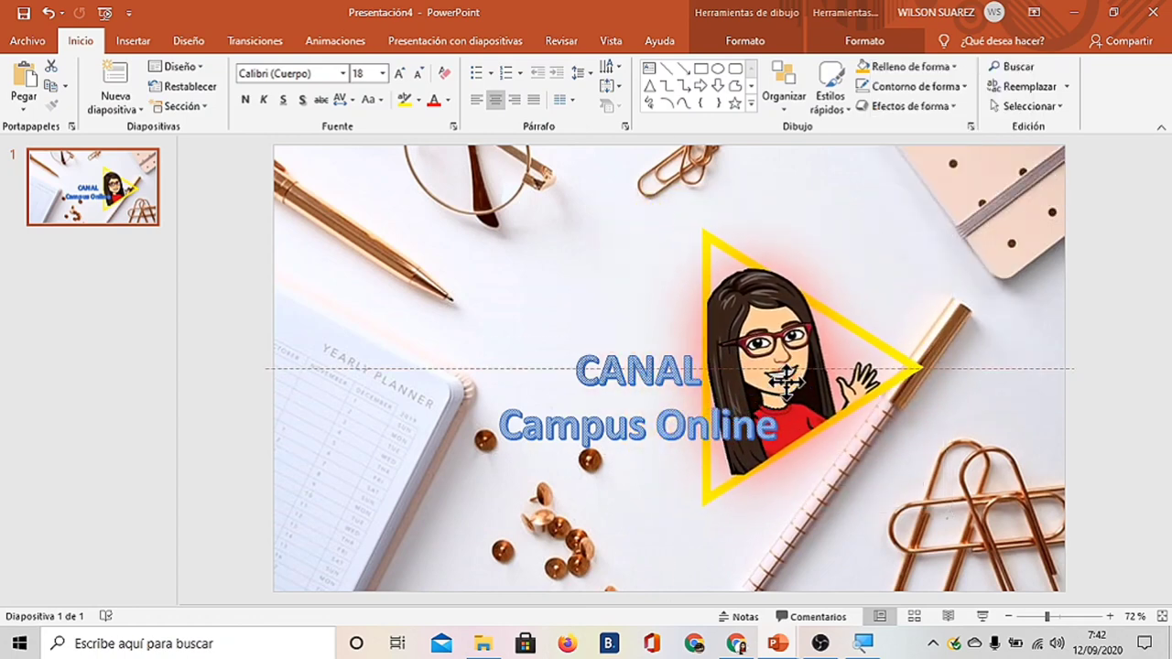
drag(788, 380, 776, 391)
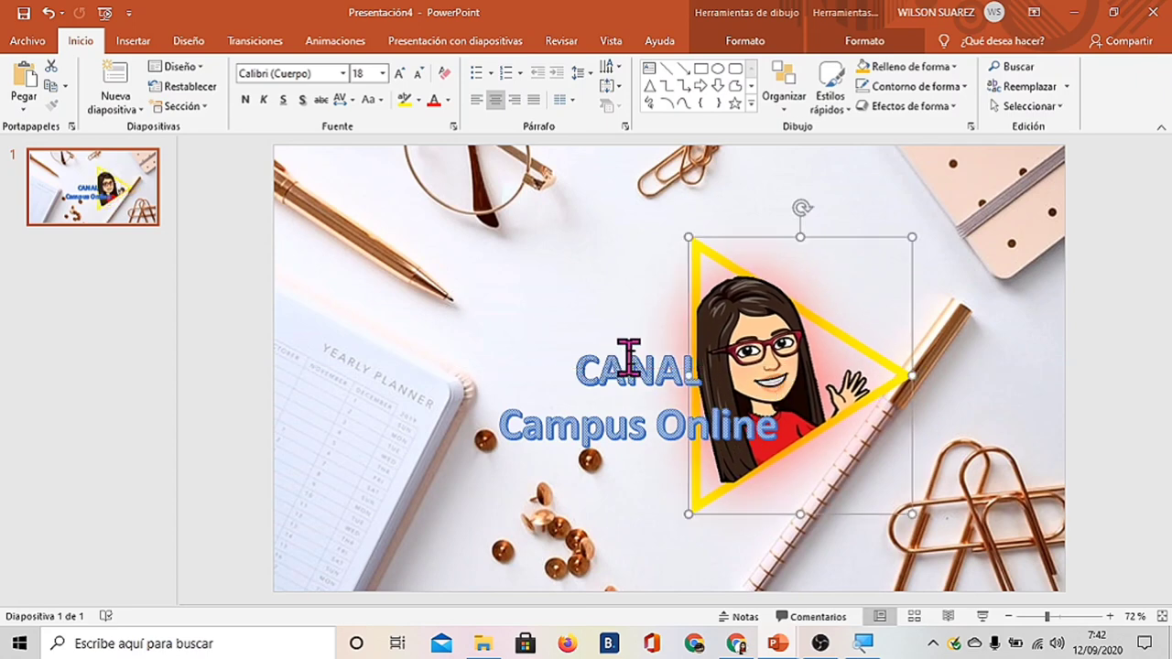
drag(913, 379, 927, 376)
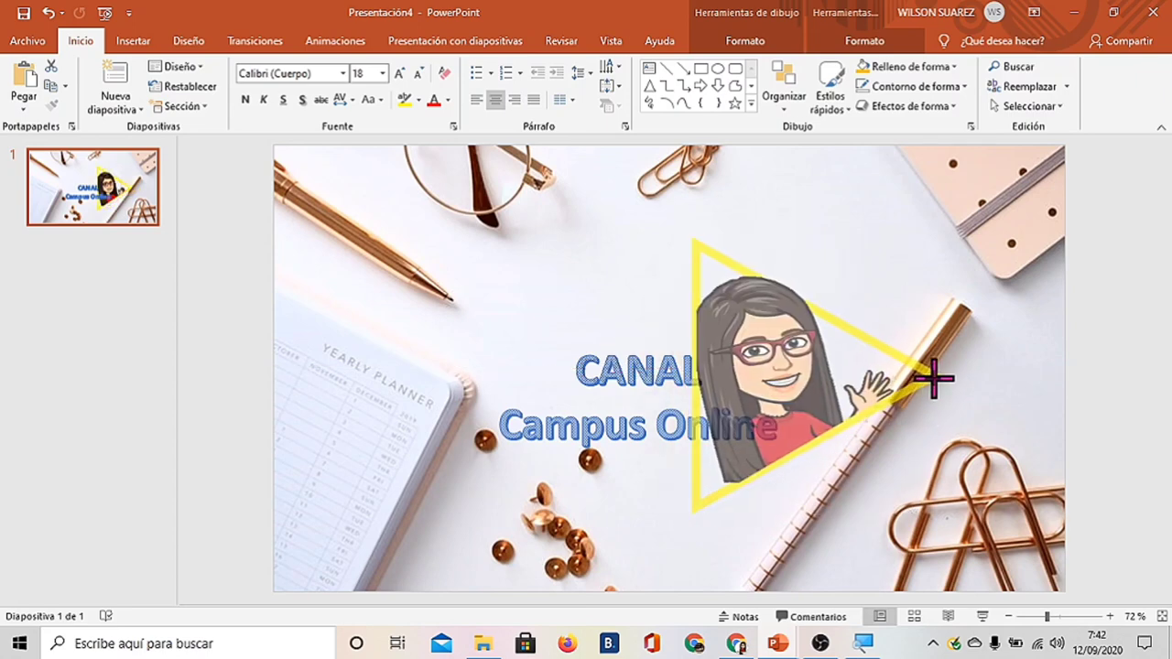
drag(811, 236, 812, 220)
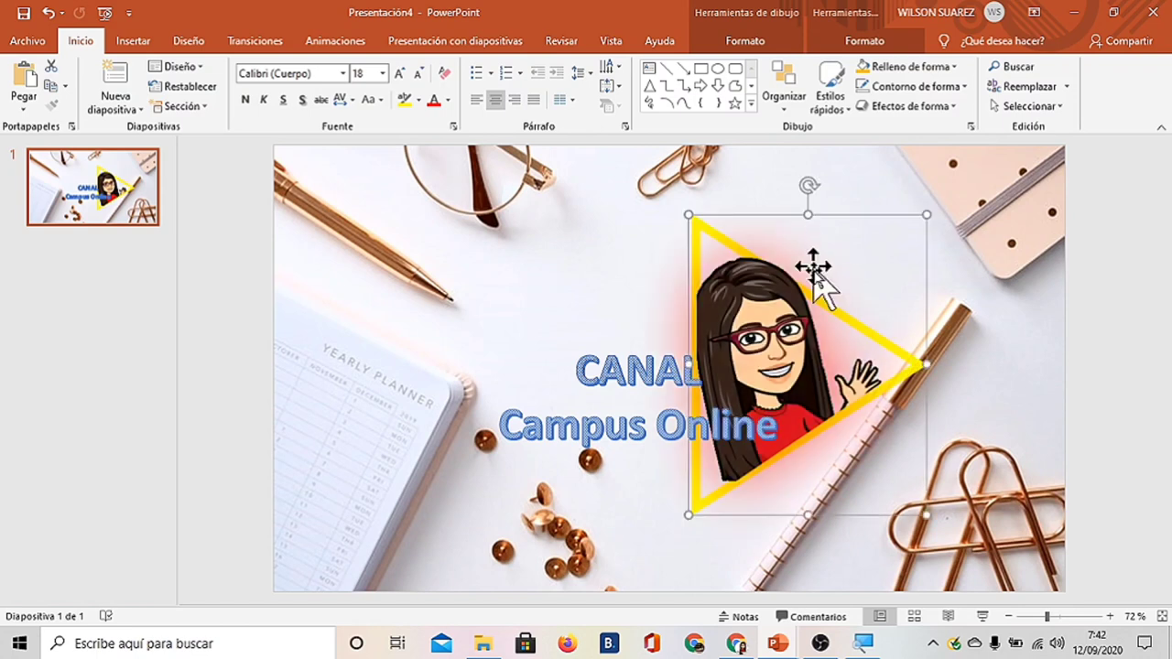
drag(822, 376, 823, 376)
Move the title slightly down-left and enlarge 'Campus Online' to 66 pt.
click(654, 414)
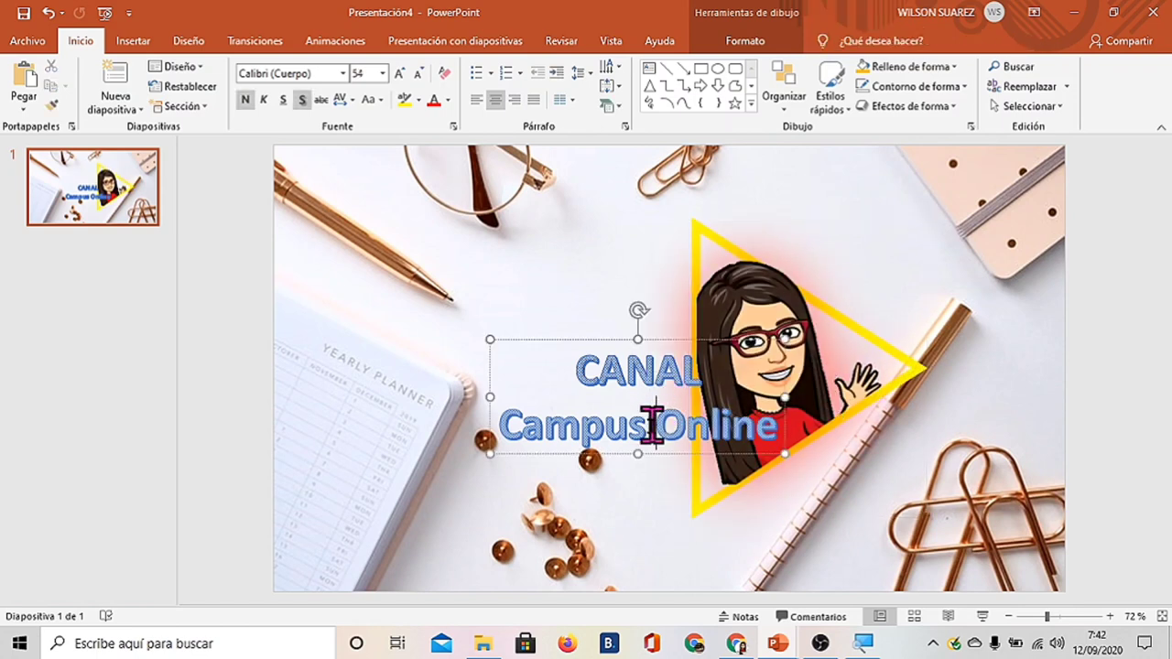
drag(669, 449, 662, 482)
triple_click(654, 467)
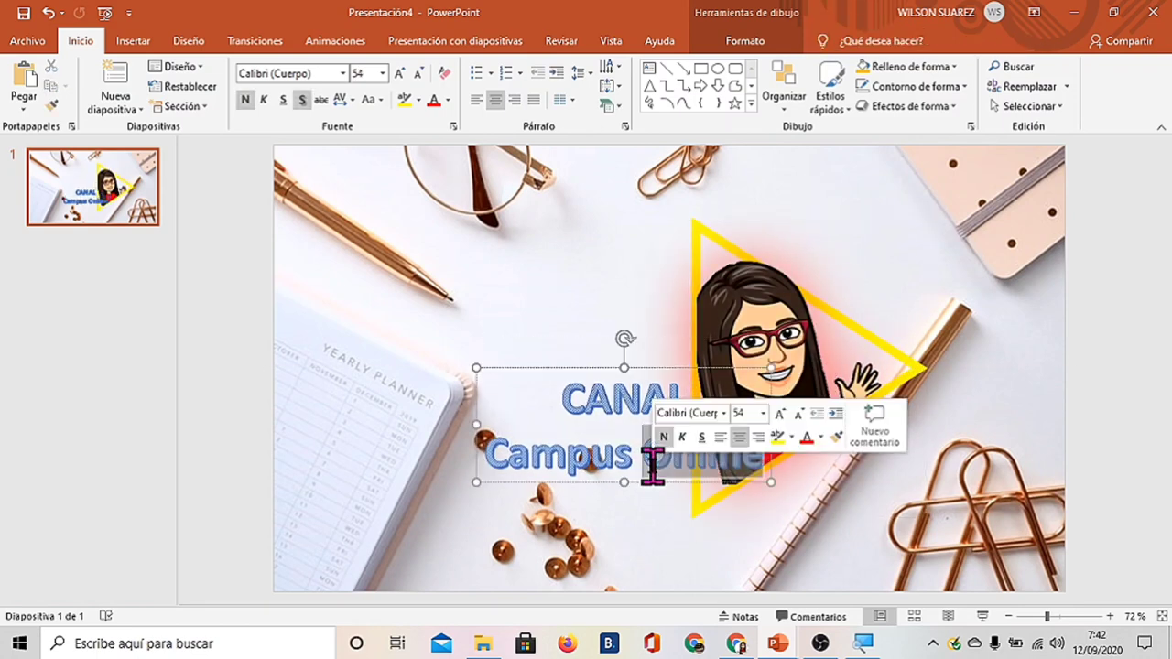
click(790, 415)
click(790, 415)
click(633, 458)
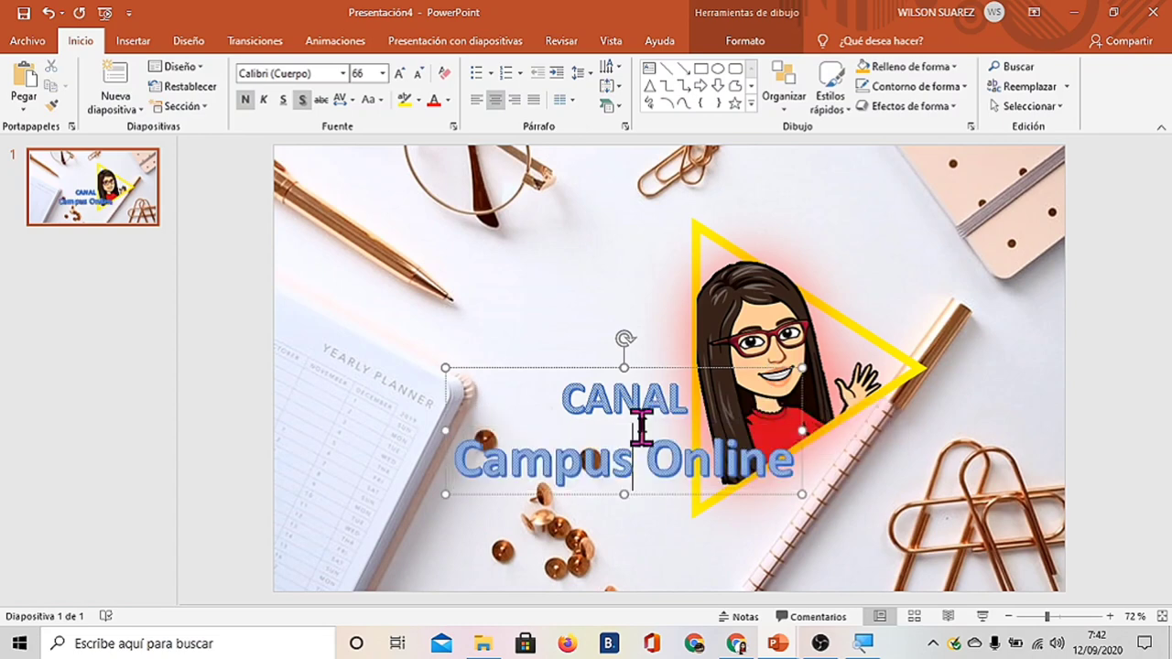
Set 'Campus Online' in Bernard MT Condensed.
drag(463, 458, 799, 462)
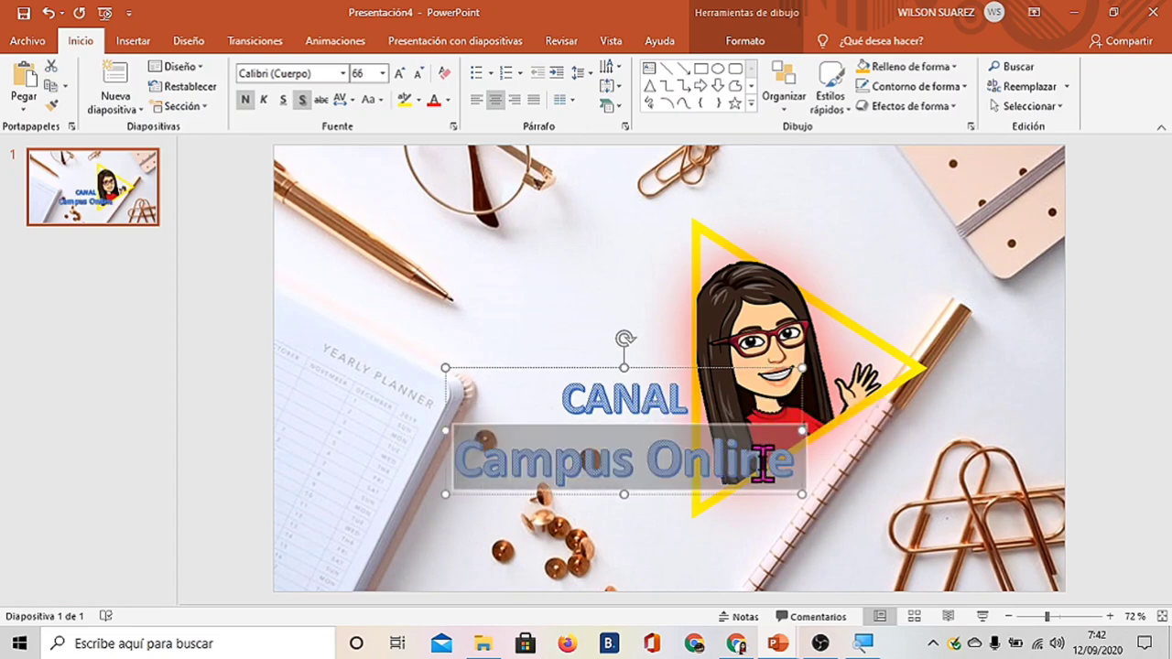
click(834, 412)
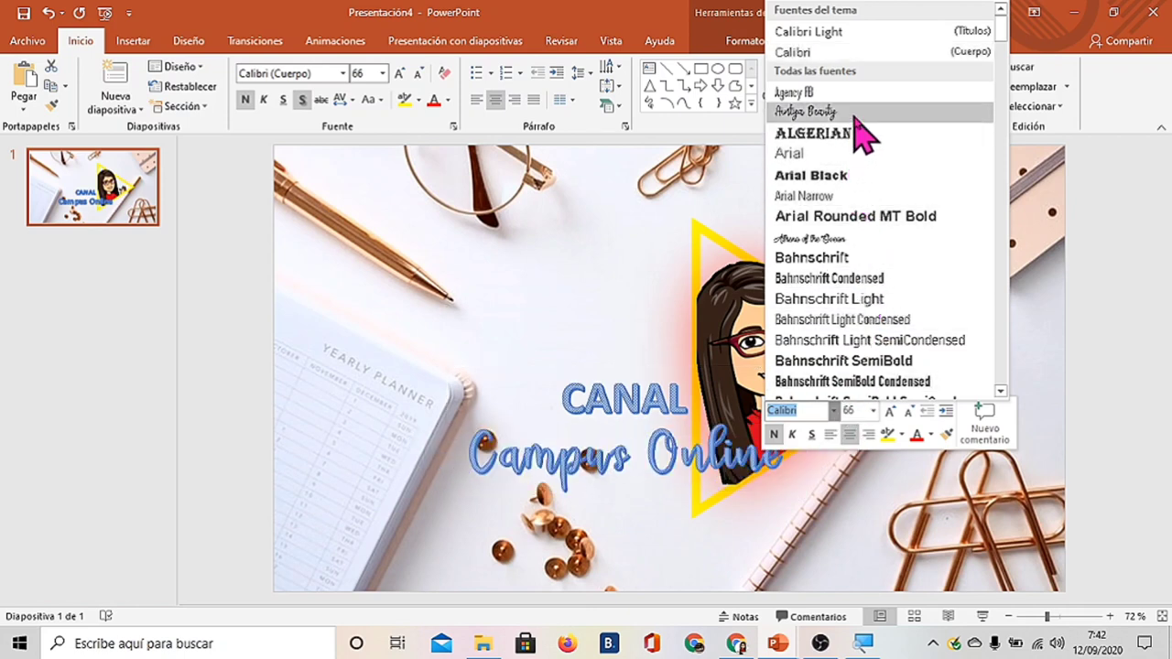
scroll(848, 183, down, 5)
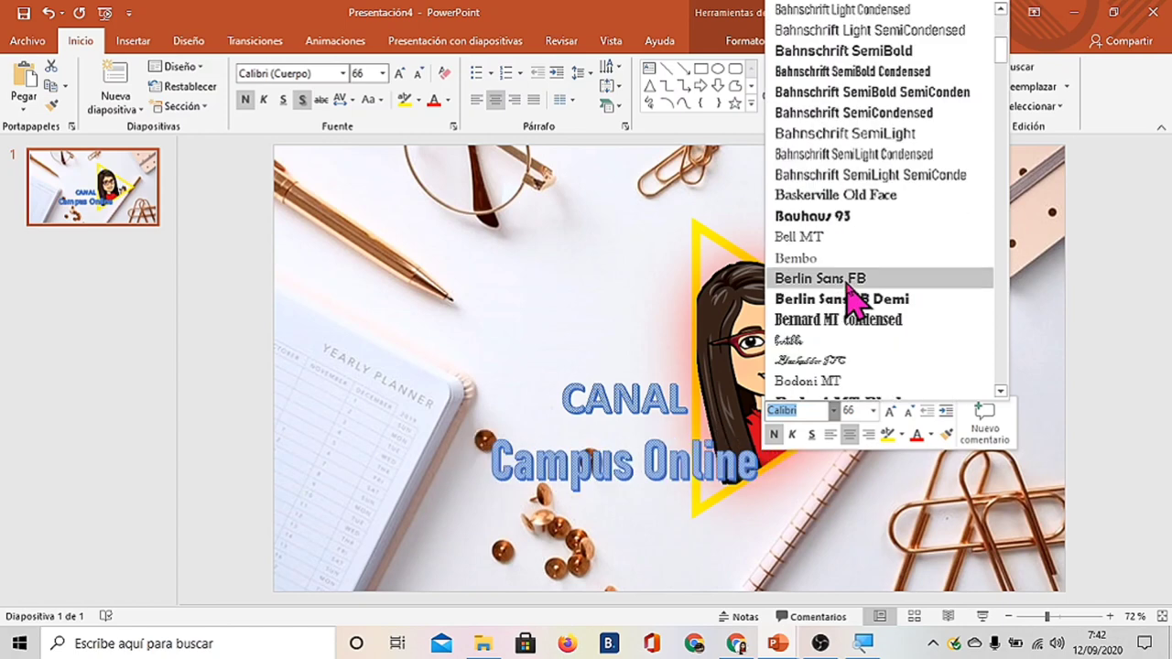
click(866, 328)
click(602, 395)
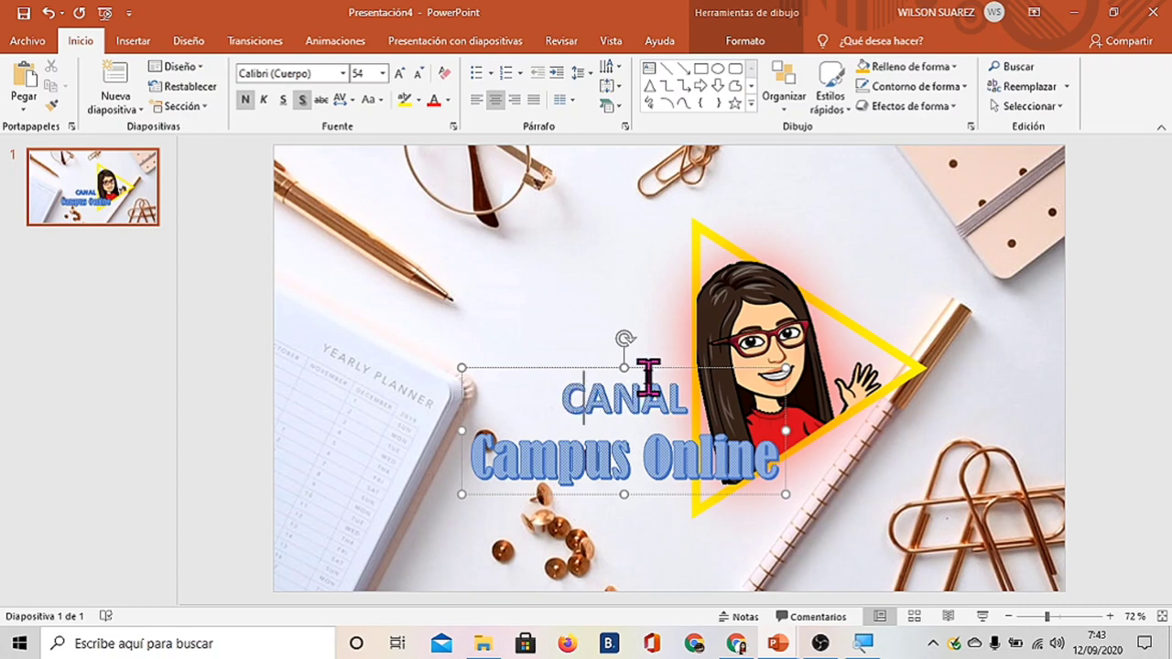
Enlarge 'Campus Online' to 80 pt.
double_click(708, 458)
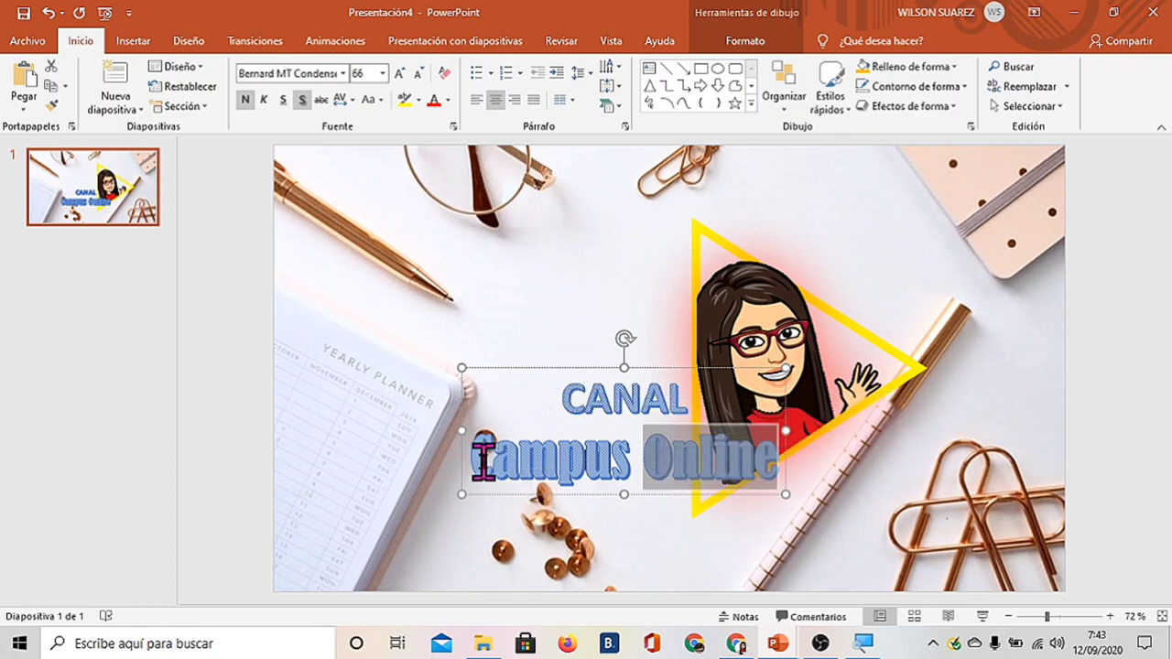
drag(483, 458, 706, 465)
click(855, 411)
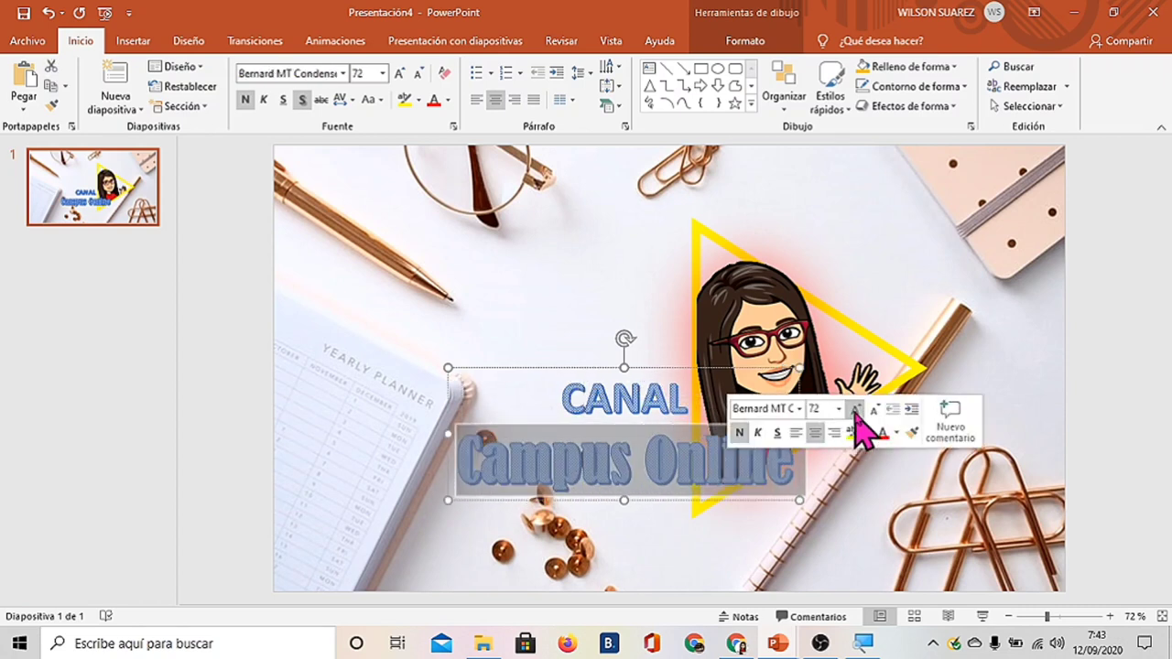
click(855, 411)
Give the 'Campus Online' text a gradient fill via Formato de forma's text options.
click(753, 485)
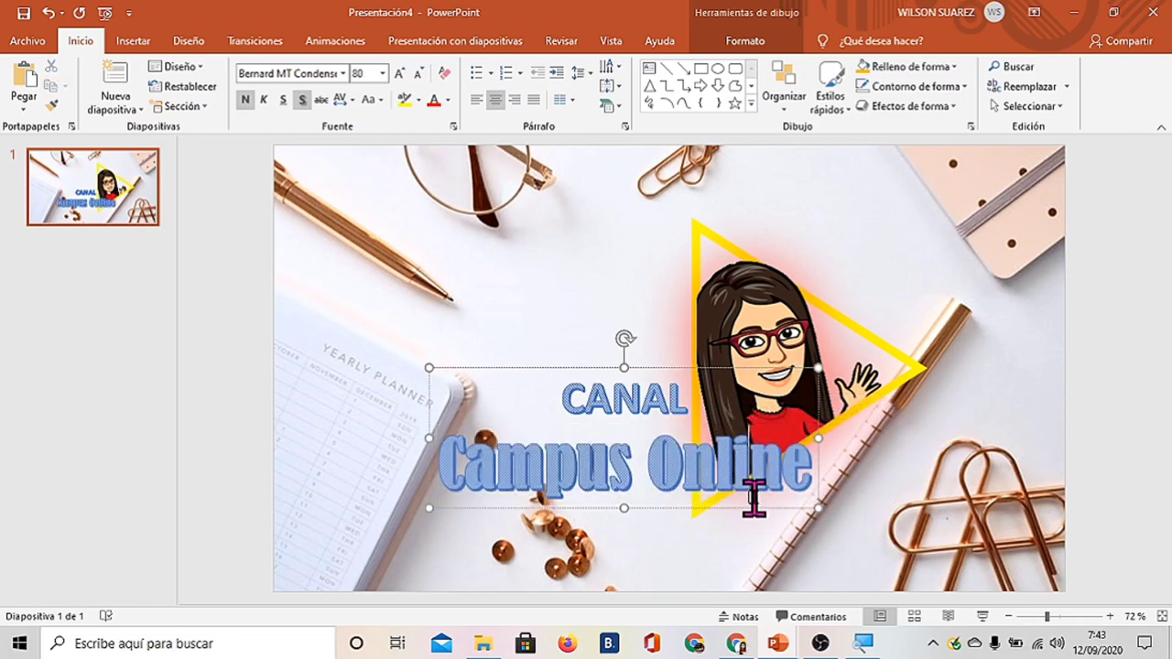
drag(446, 467, 759, 469)
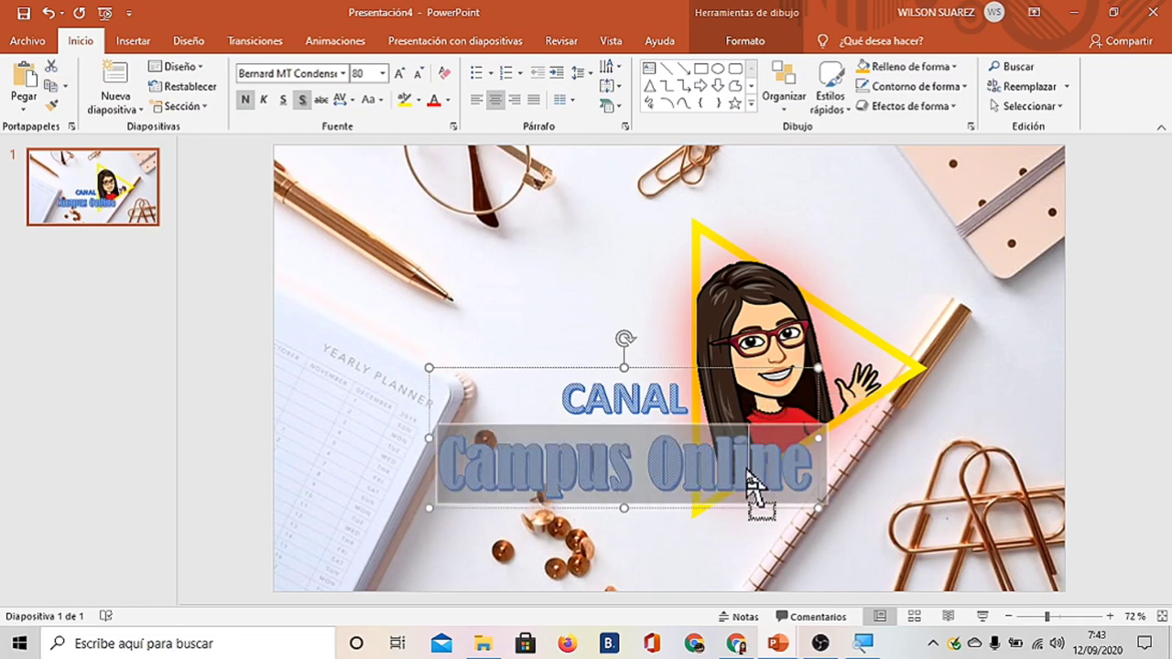
right_click(759, 472)
click(804, 436)
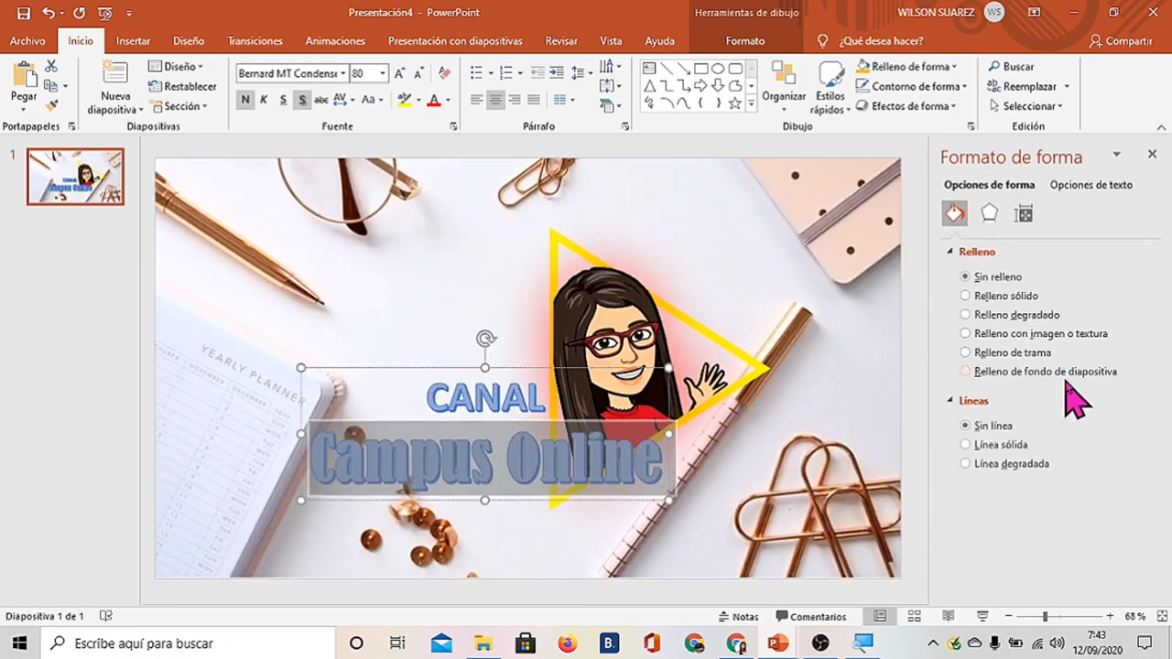
click(1099, 187)
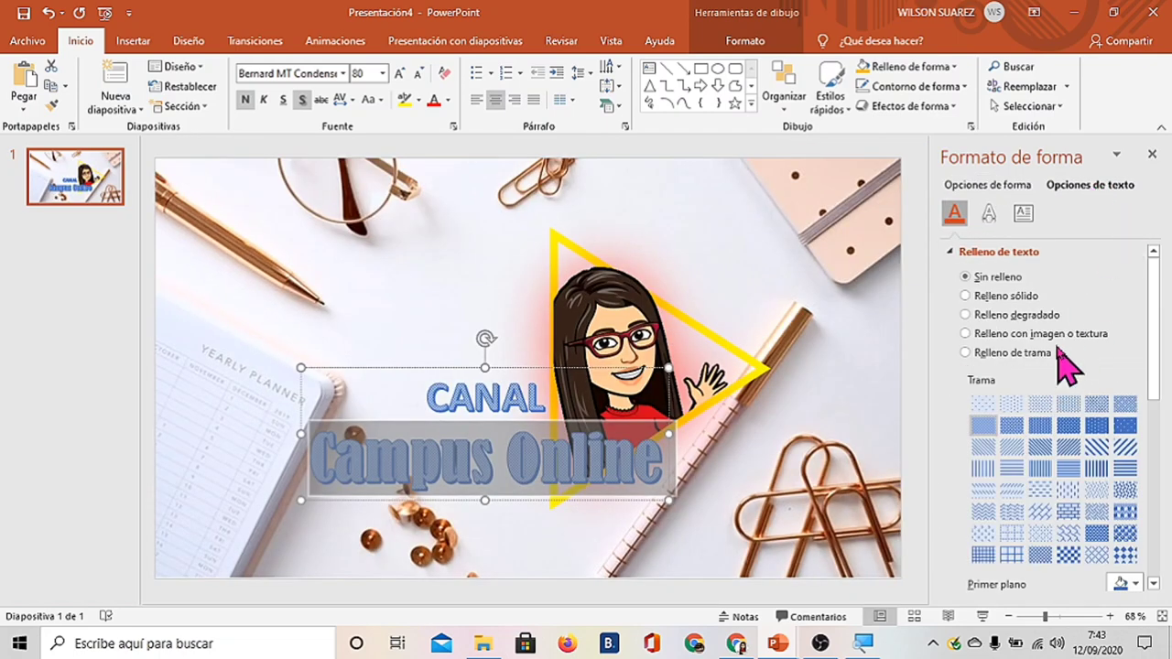
click(1036, 315)
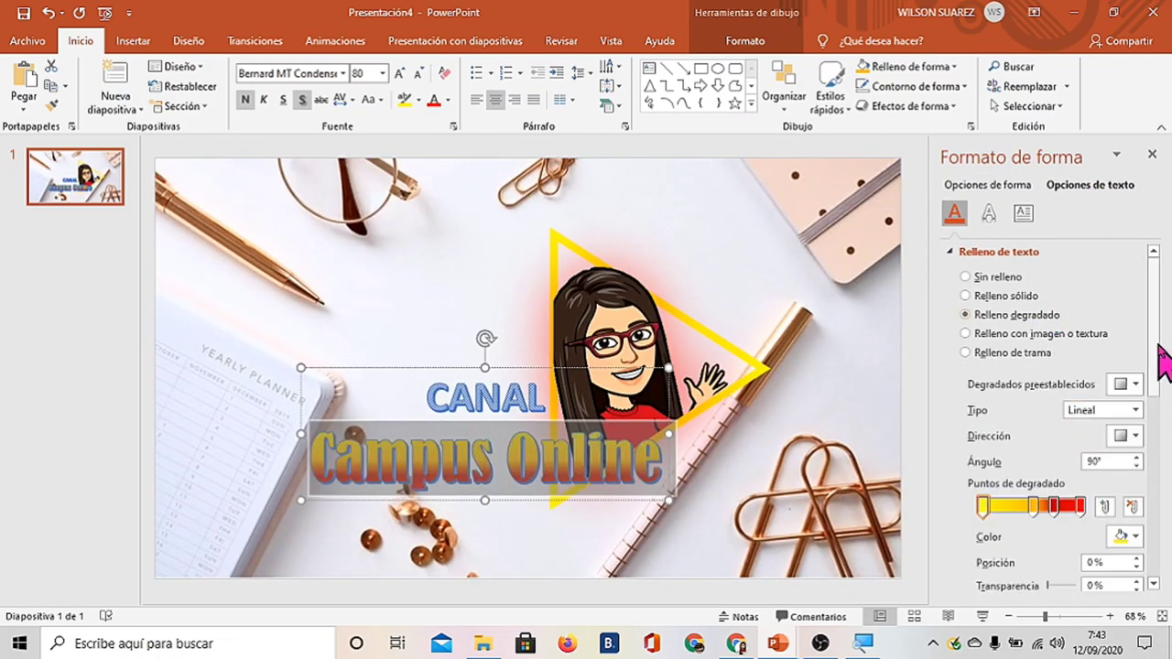
Color the first and middle (52%) gradient stops yellow.
scroll(1158, 346, down, 4)
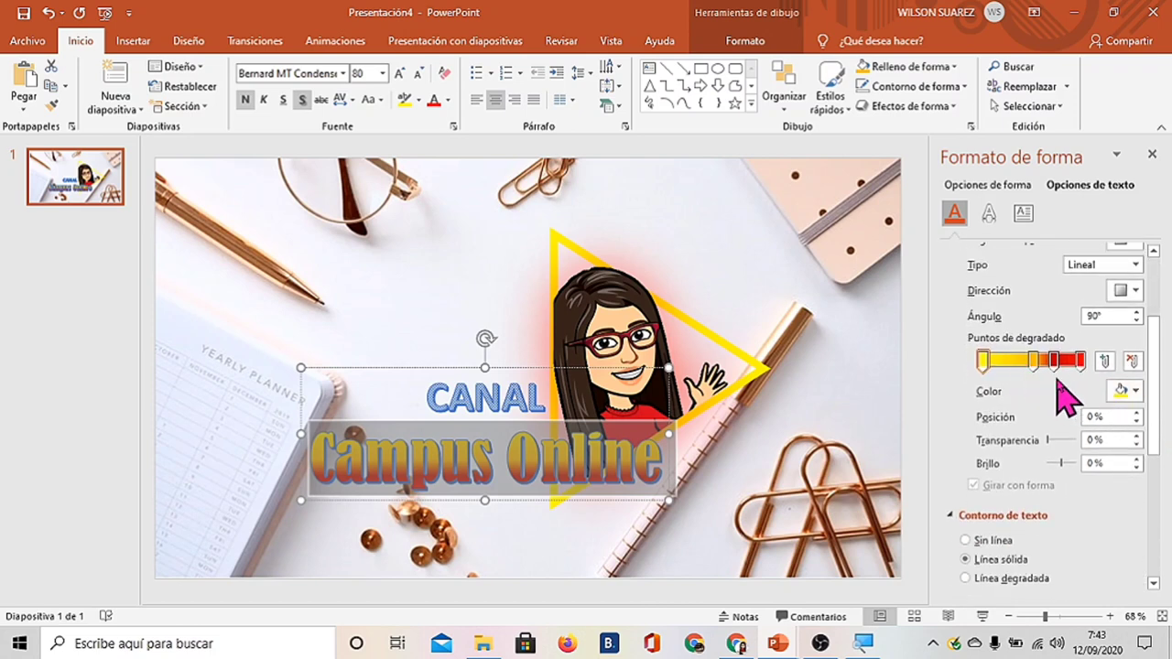
click(1125, 391)
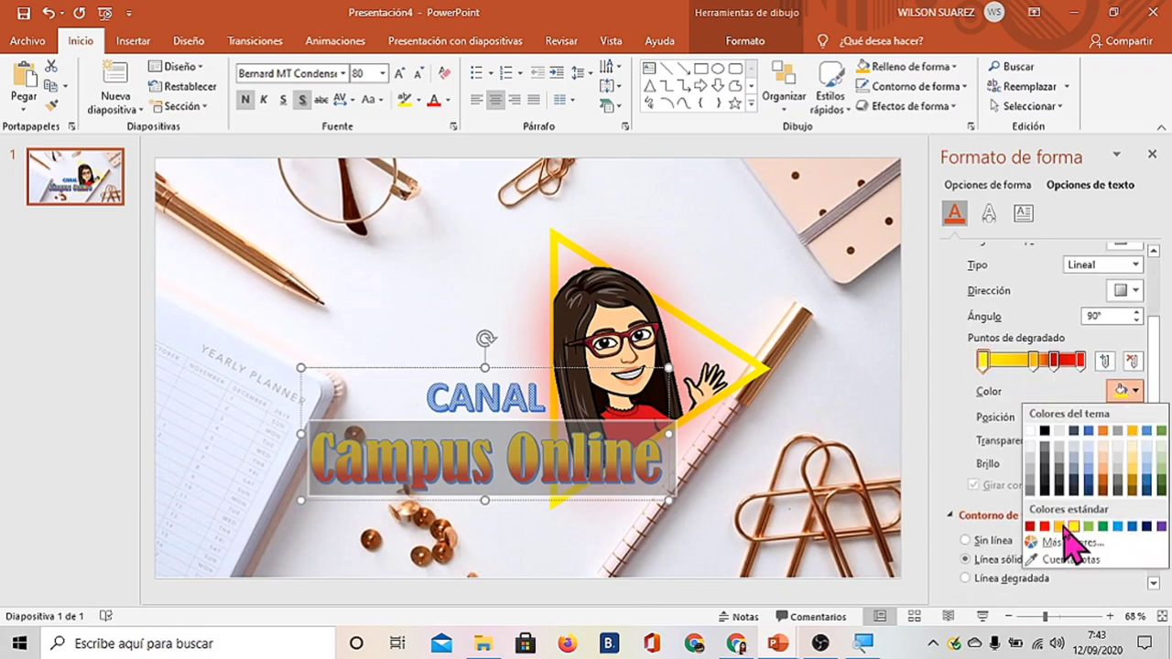
click(1055, 528)
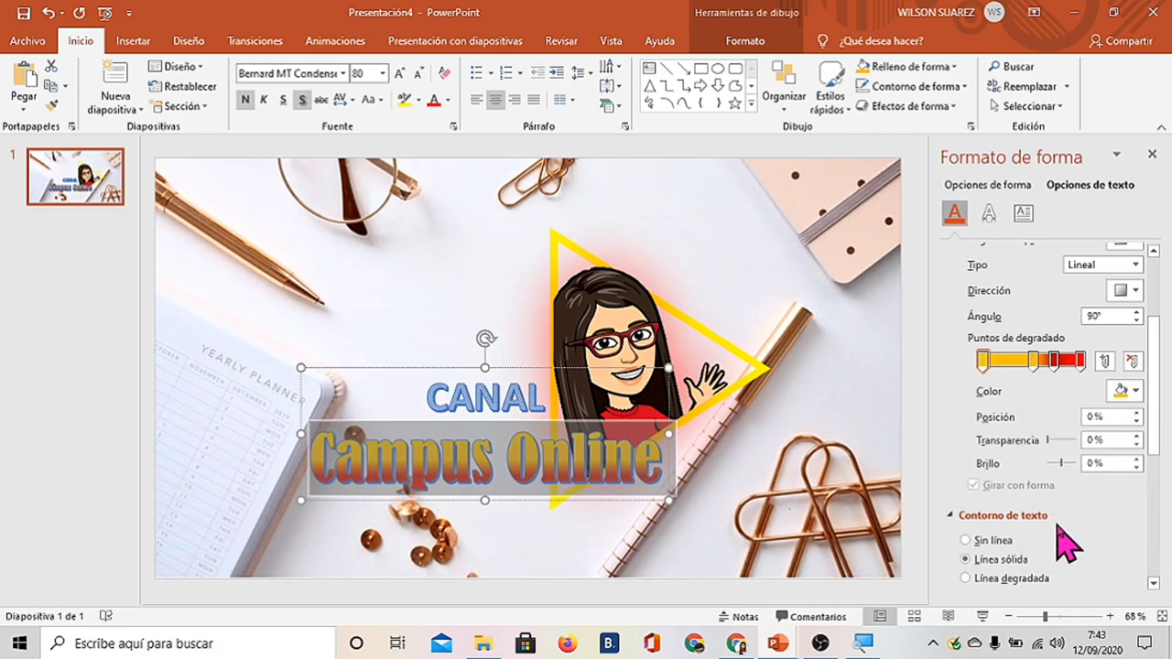
click(1134, 392)
click(1126, 528)
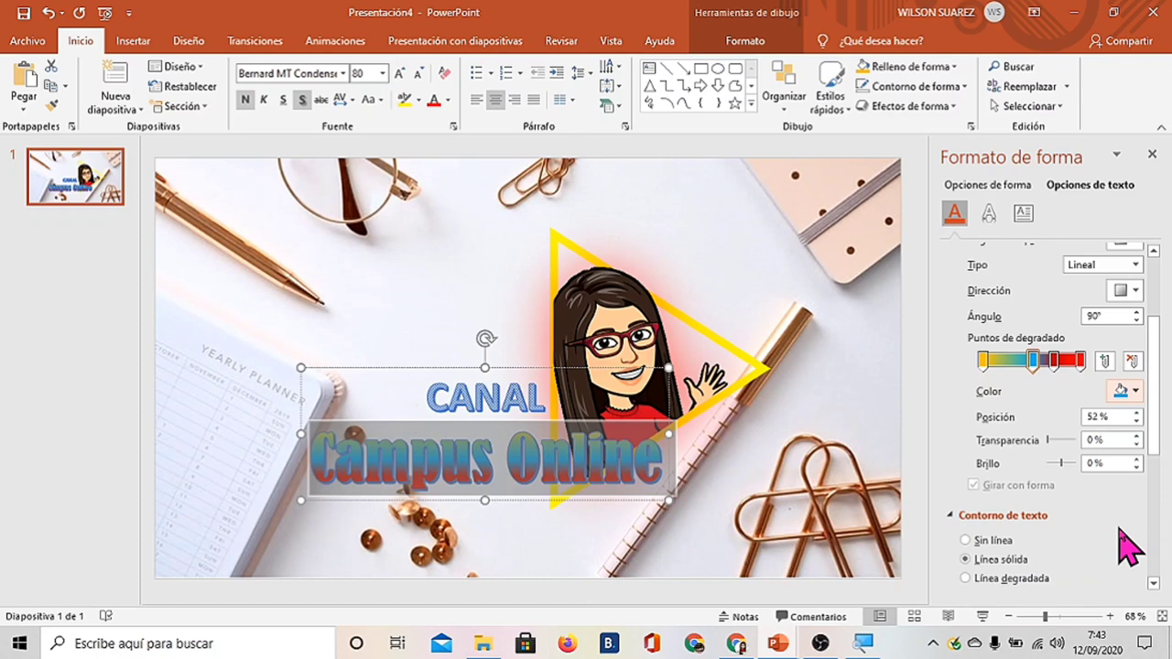
click(1136, 392)
click(1055, 528)
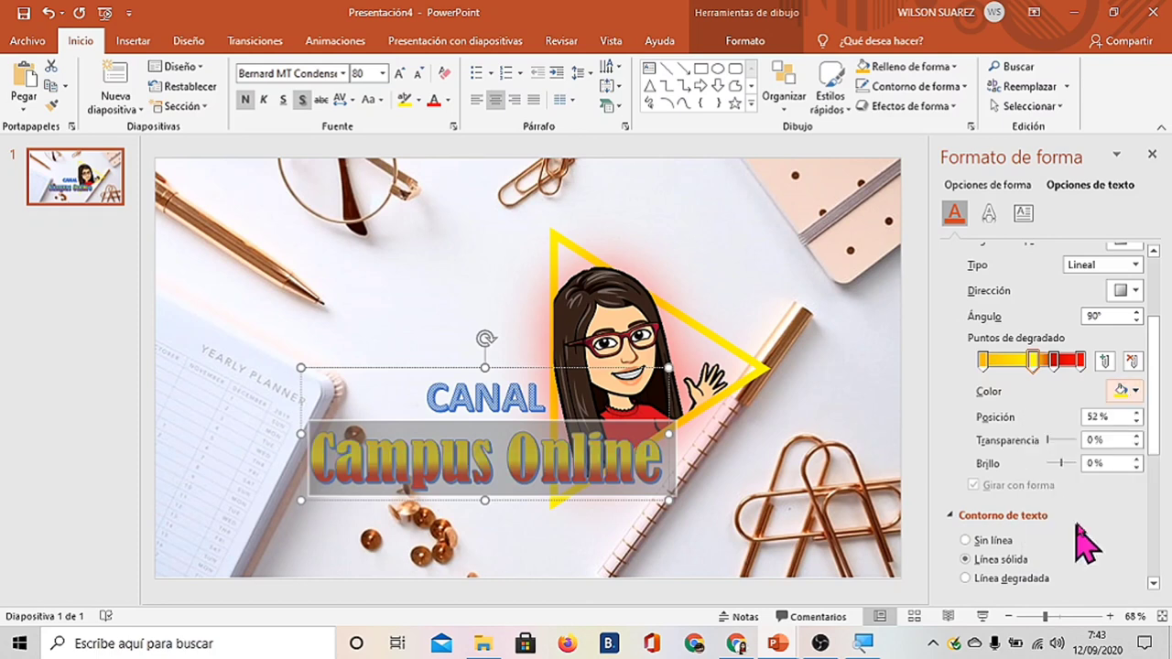
drag(1157, 451, 1158, 563)
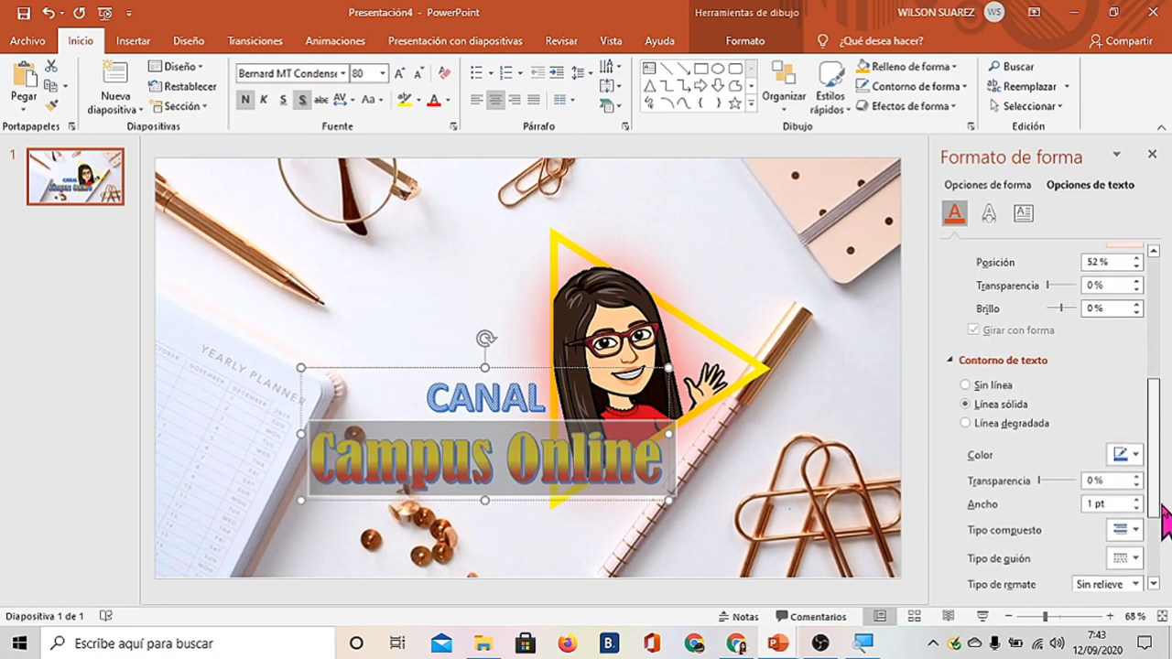
Outline 'Campus Online' in black at 3.5 pt width.
click(1135, 332)
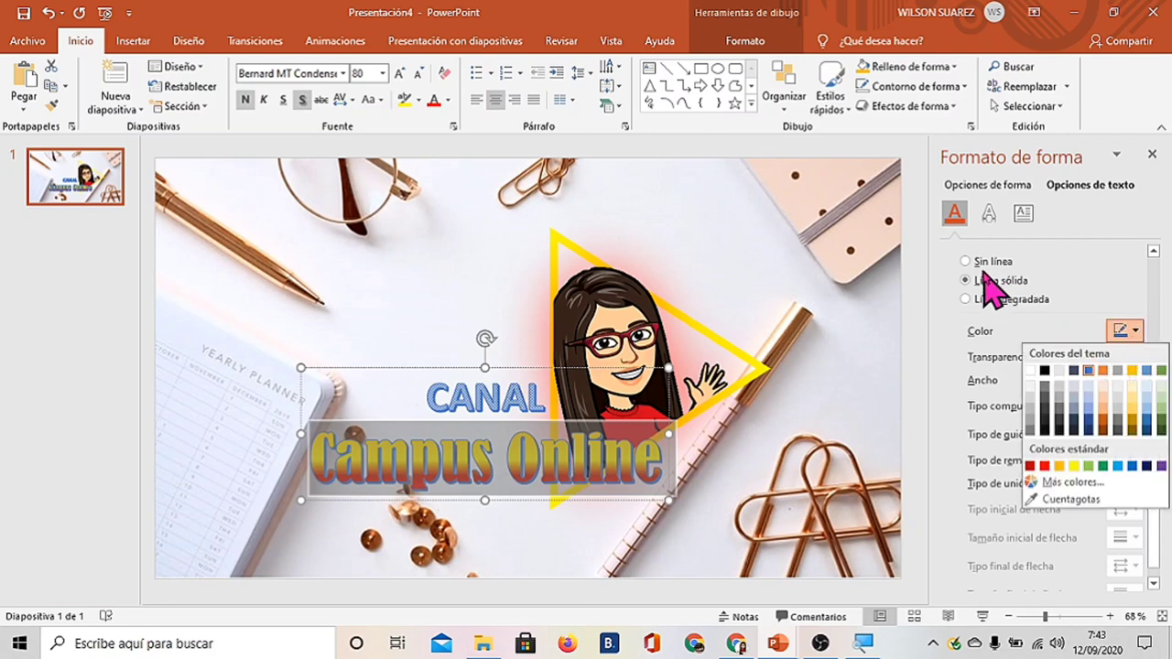
click(1044, 371)
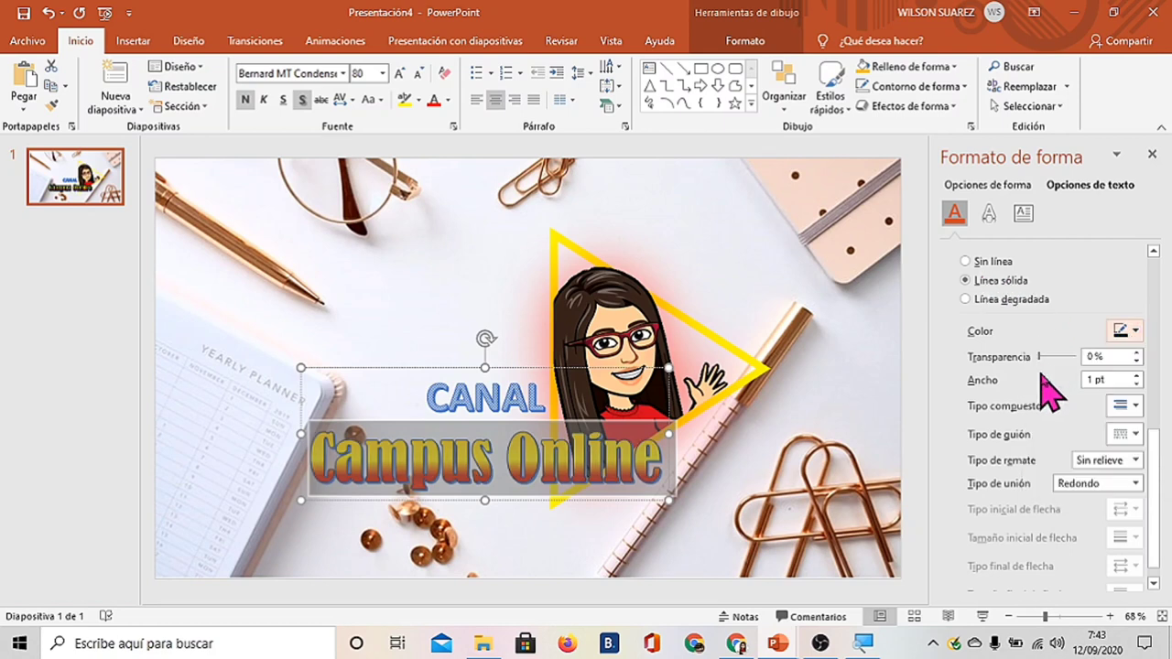
click(1137, 376)
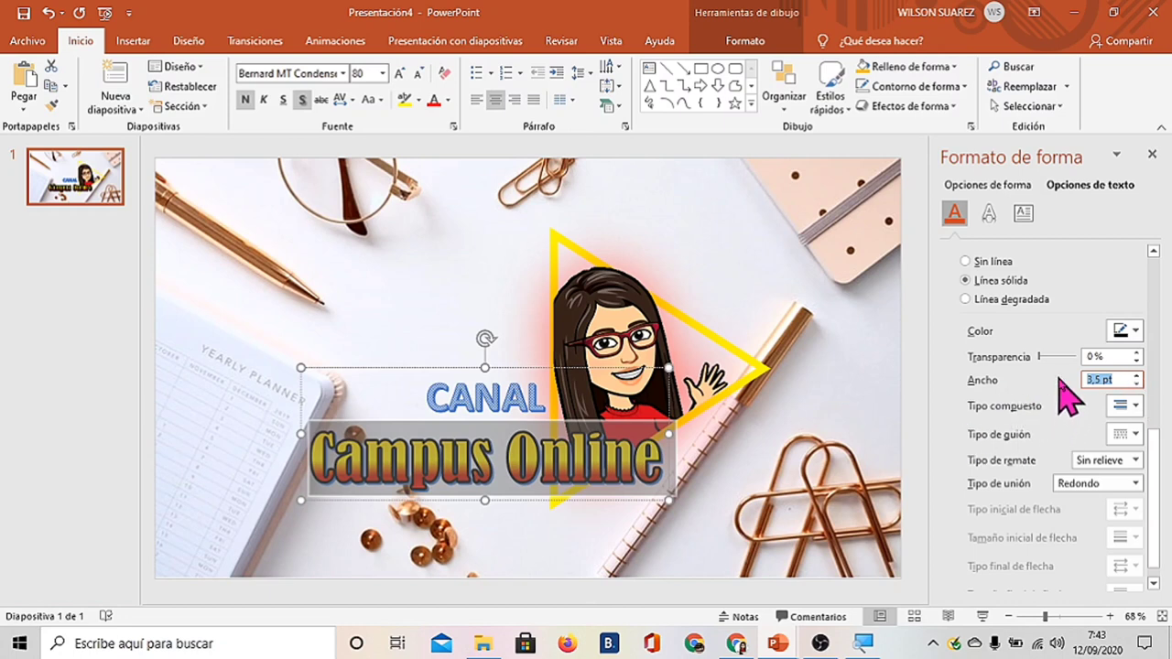
click(581, 465)
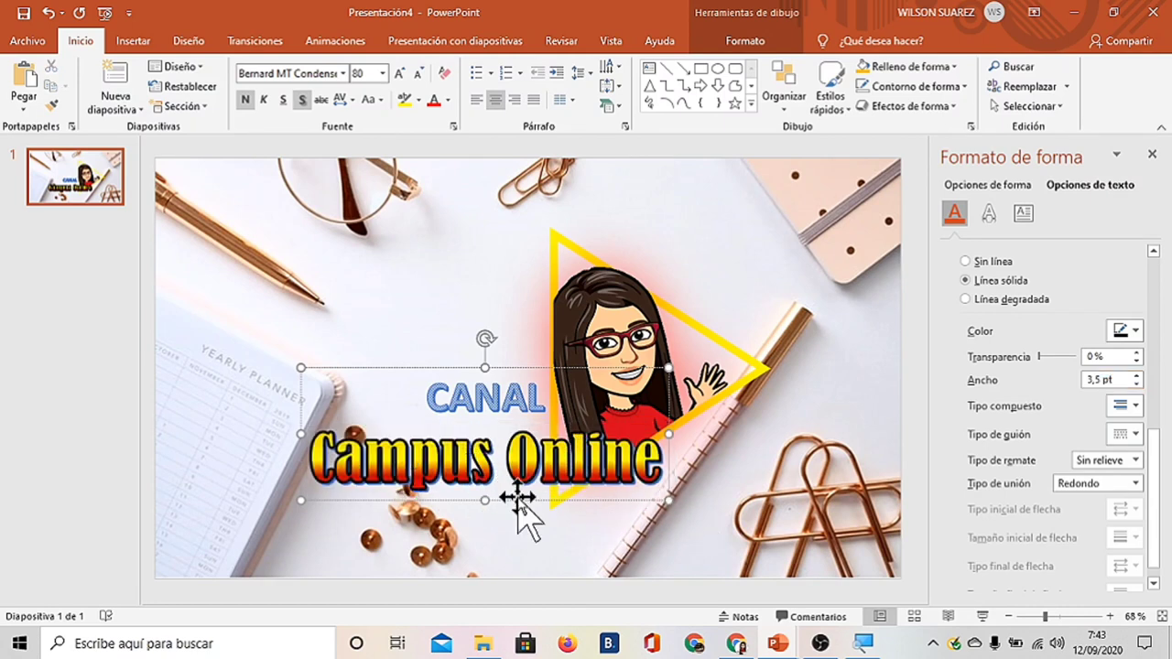
Give 'CANAL' a gradient fill with black stops and a light green final stop.
drag(430, 397, 549, 407)
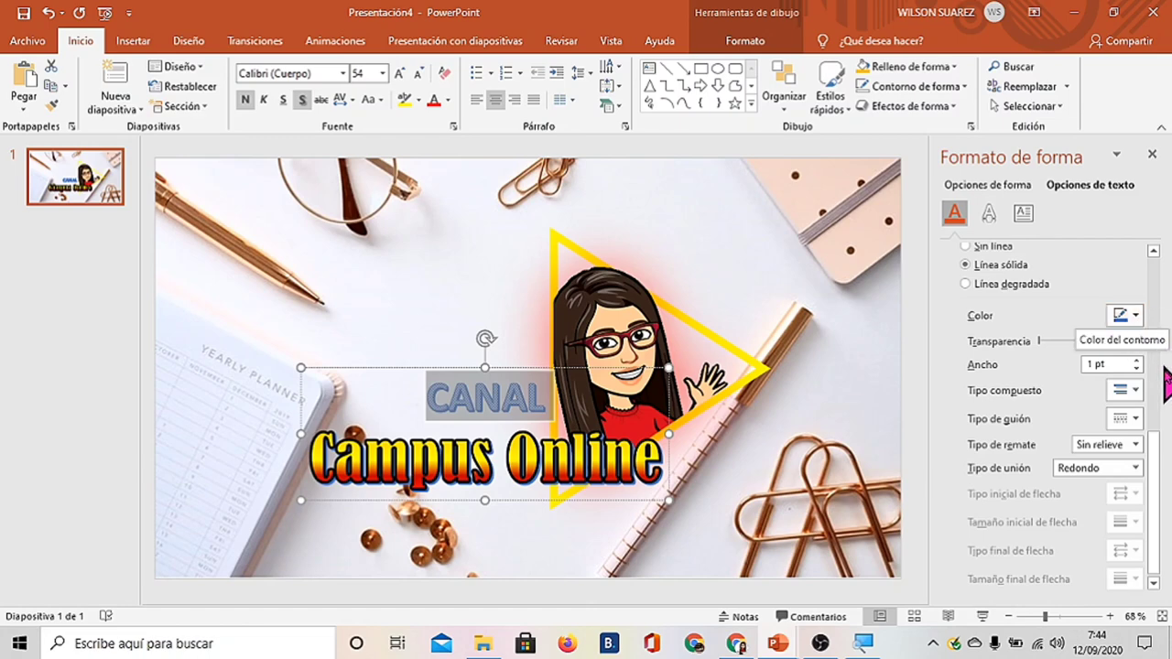
drag(1159, 476, 1159, 302)
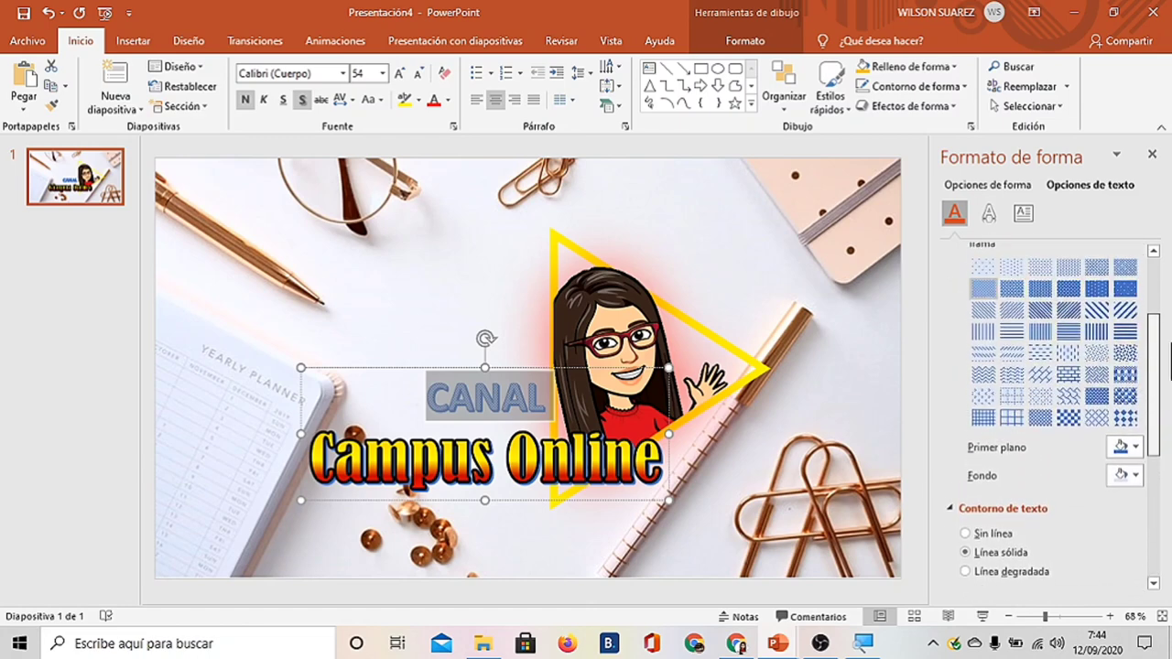
click(1044, 315)
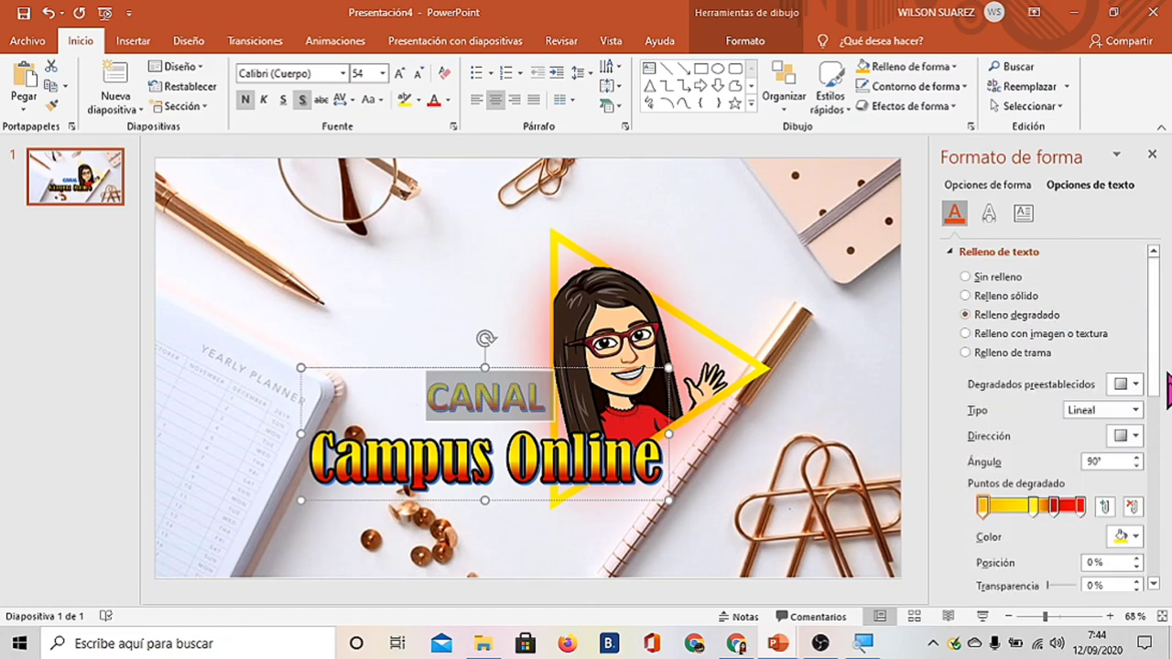
click(1119, 538)
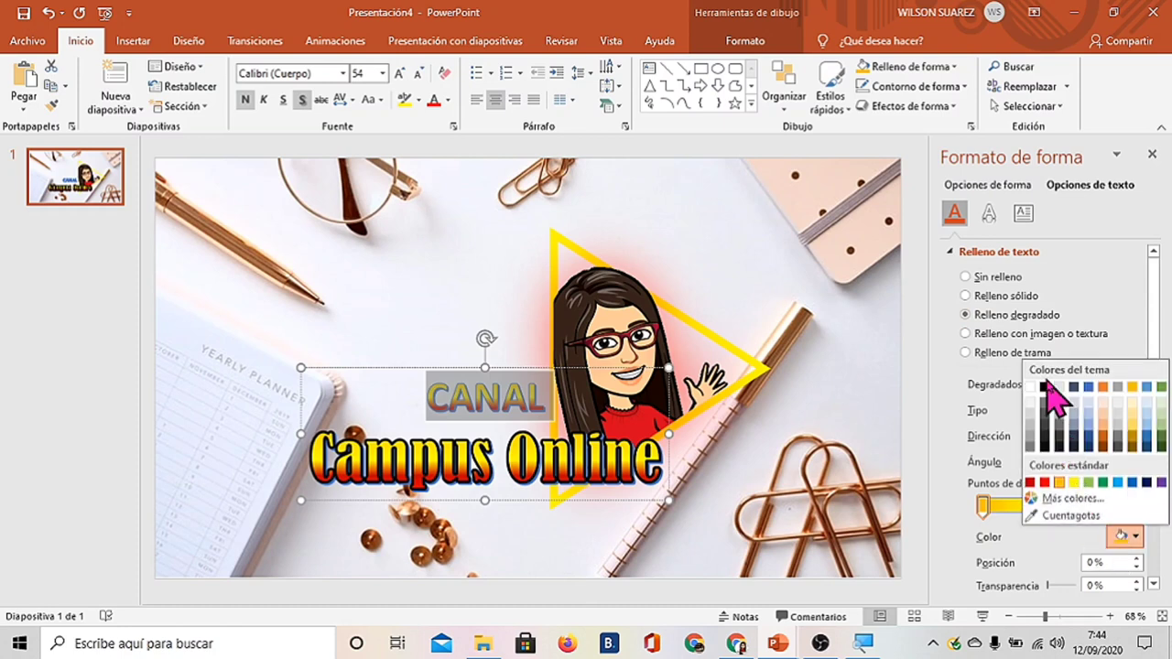
click(1046, 385)
click(1123, 538)
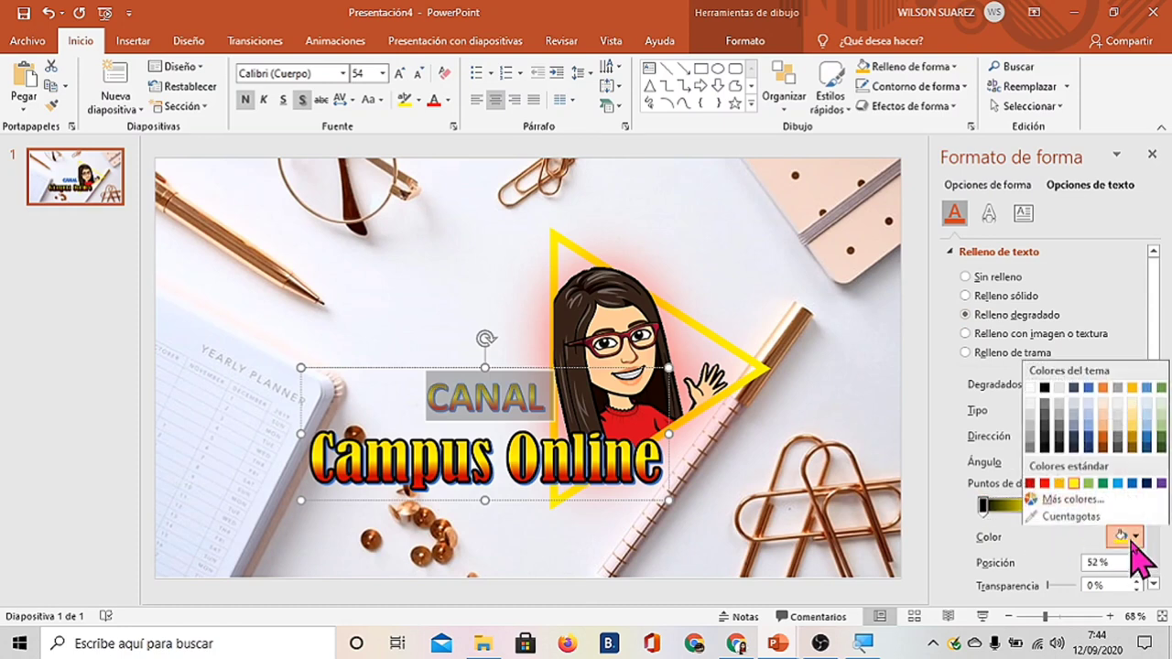
click(1073, 442)
click(1081, 506)
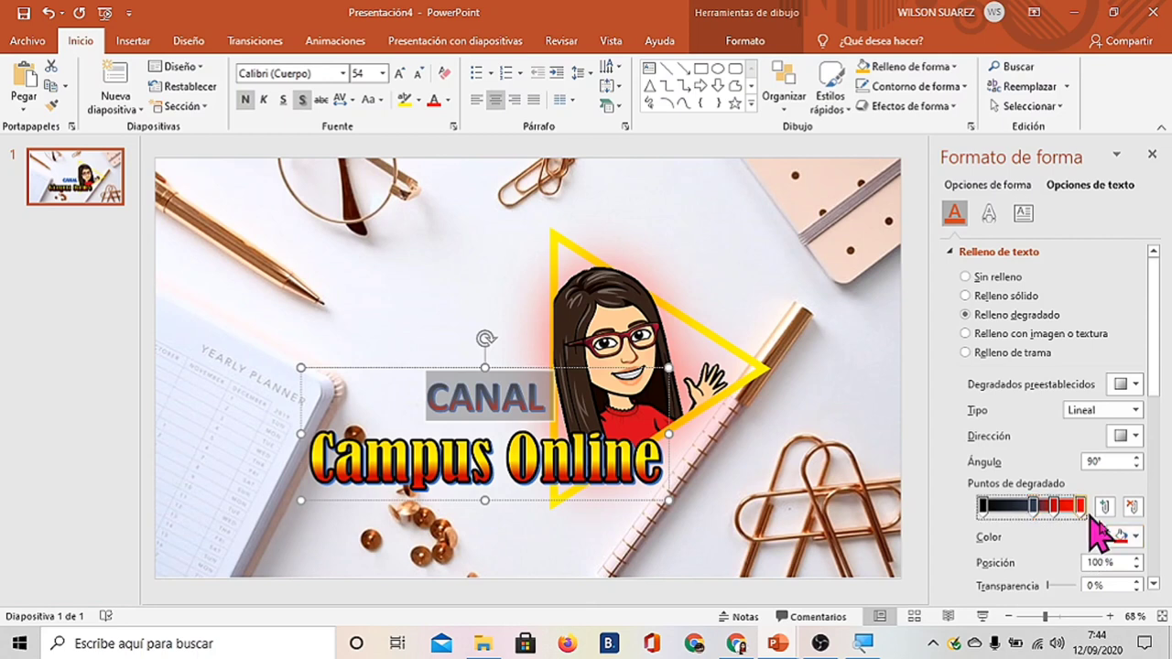
click(1121, 537)
click(1091, 485)
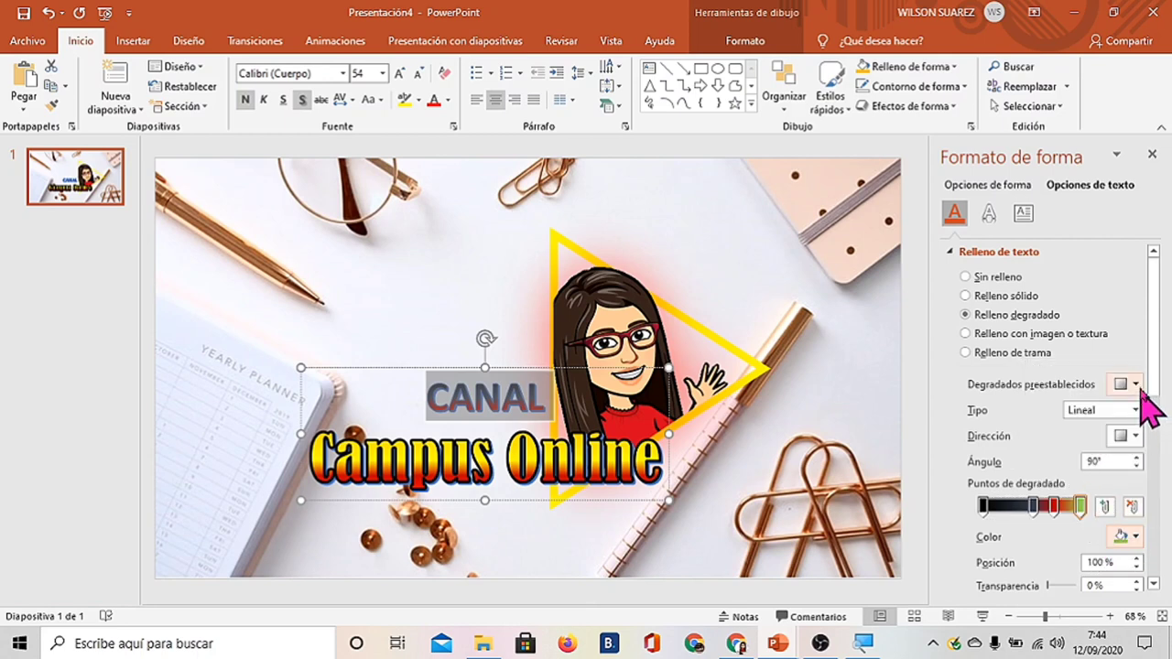
drag(1157, 387, 1170, 499)
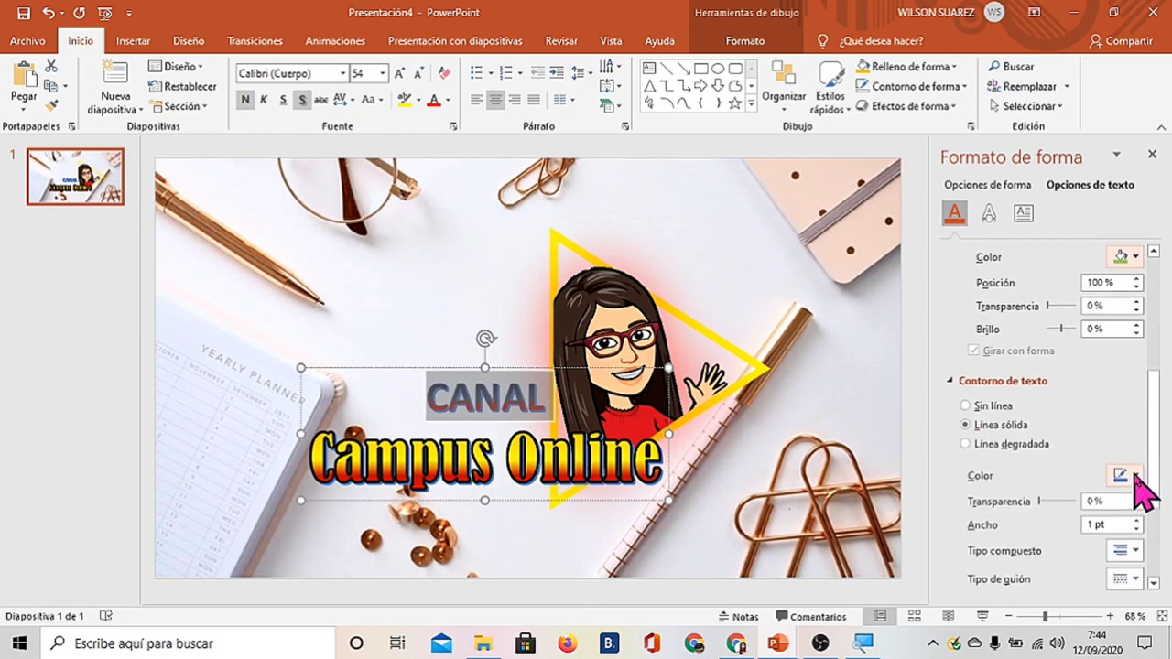
Recolor the 'CANAL' text outline and thicken it to about 3 pt.
click(1132, 476)
click(1029, 326)
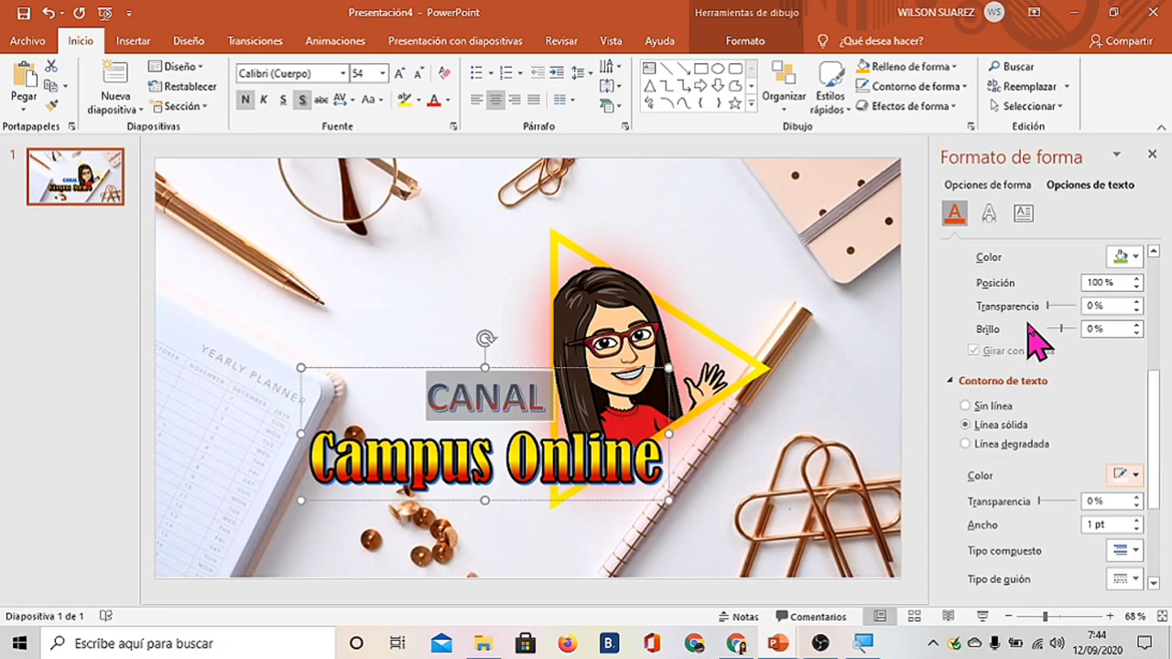
click(1137, 520)
click(1136, 520)
click(1136, 521)
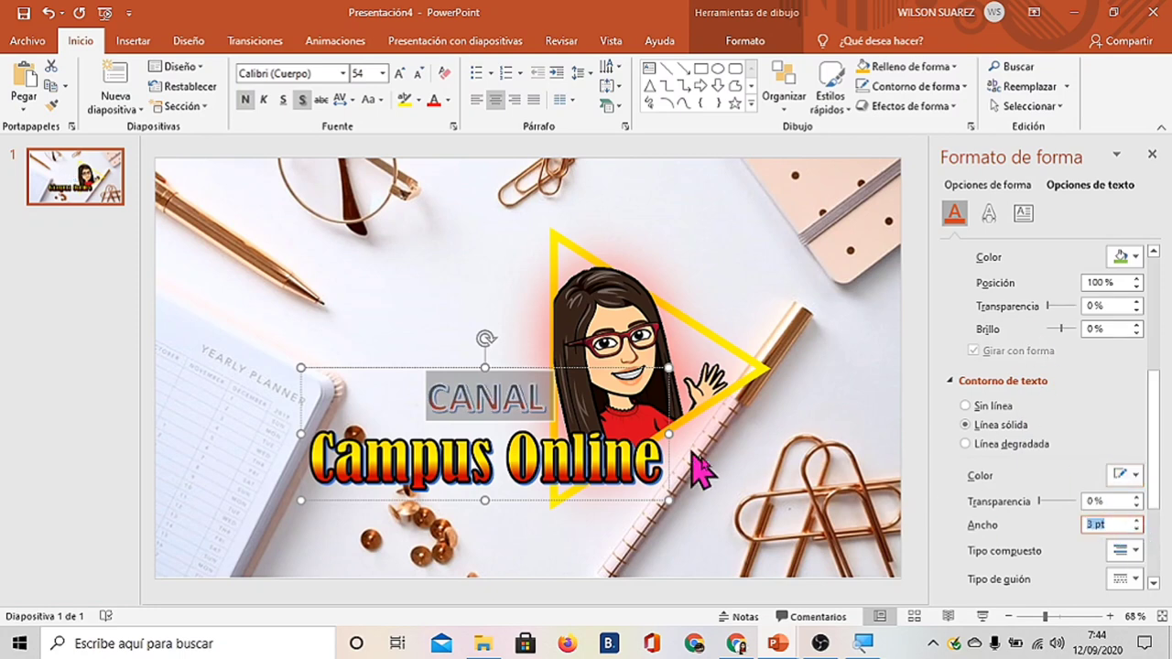
click(1136, 528)
Select the 'Campus Online' line again for formatting.
click(541, 456)
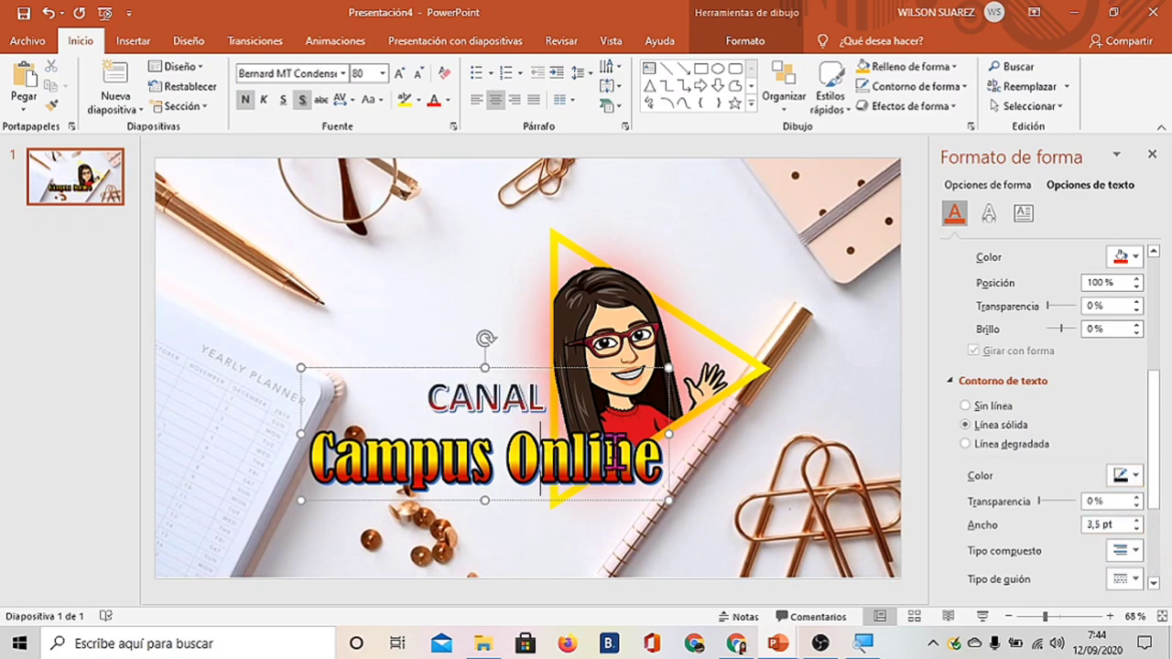
drag(313, 451, 612, 467)
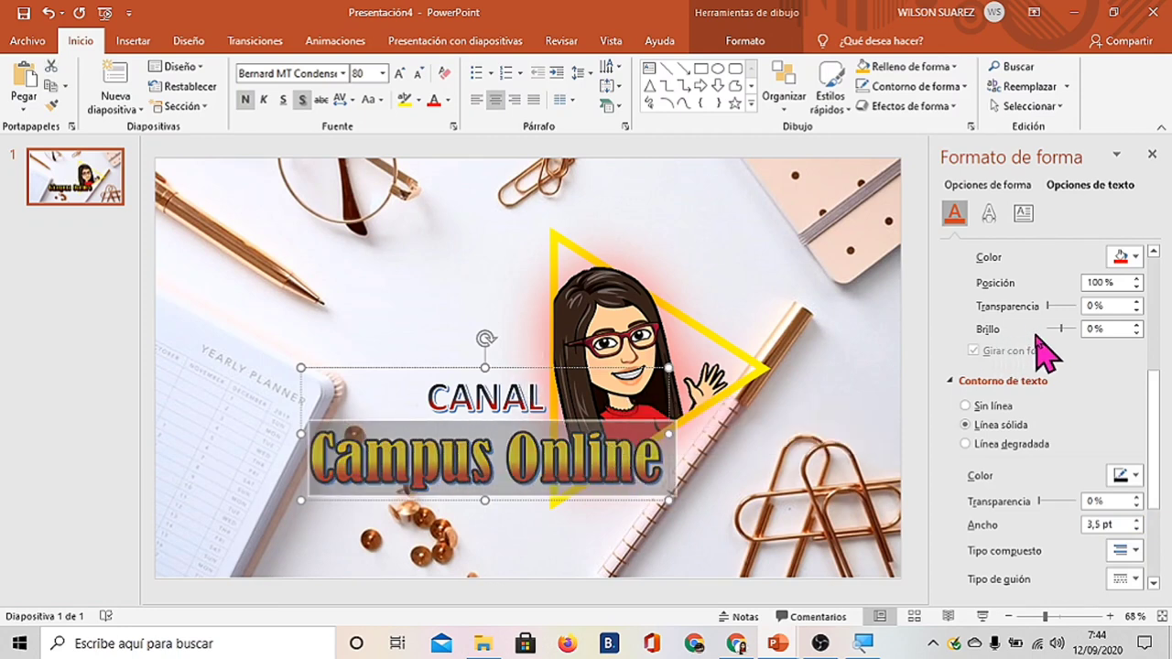
drag(1160, 453, 1161, 338)
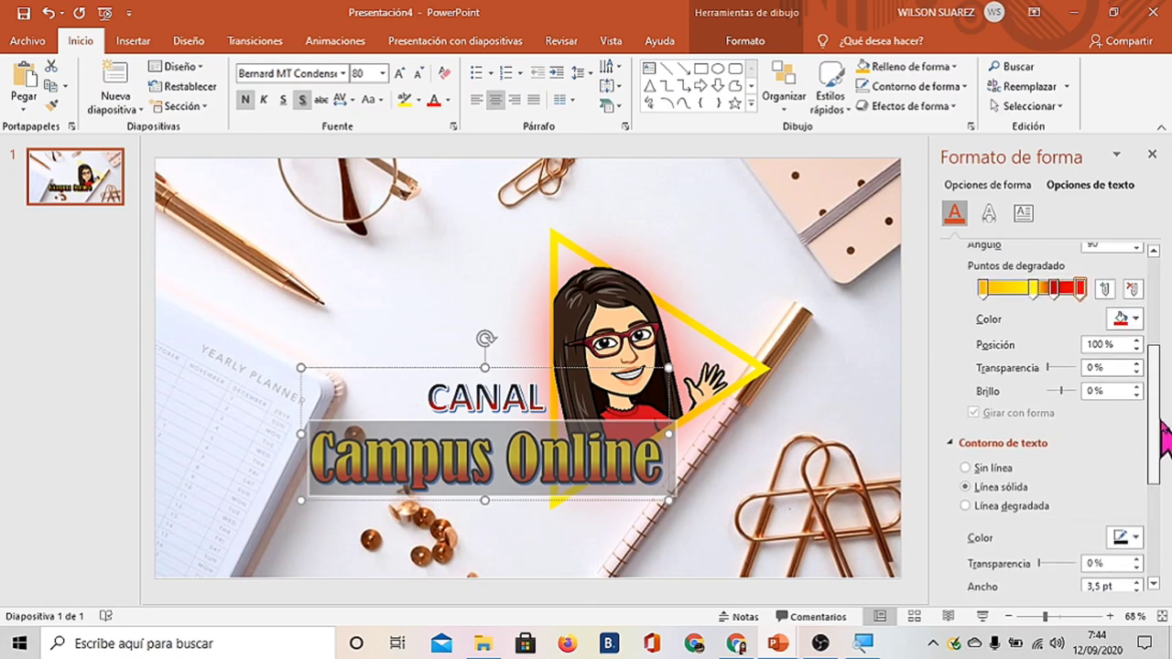
Give the title text a red shadow with 32% transparency and about 49 pt blur.
click(989, 213)
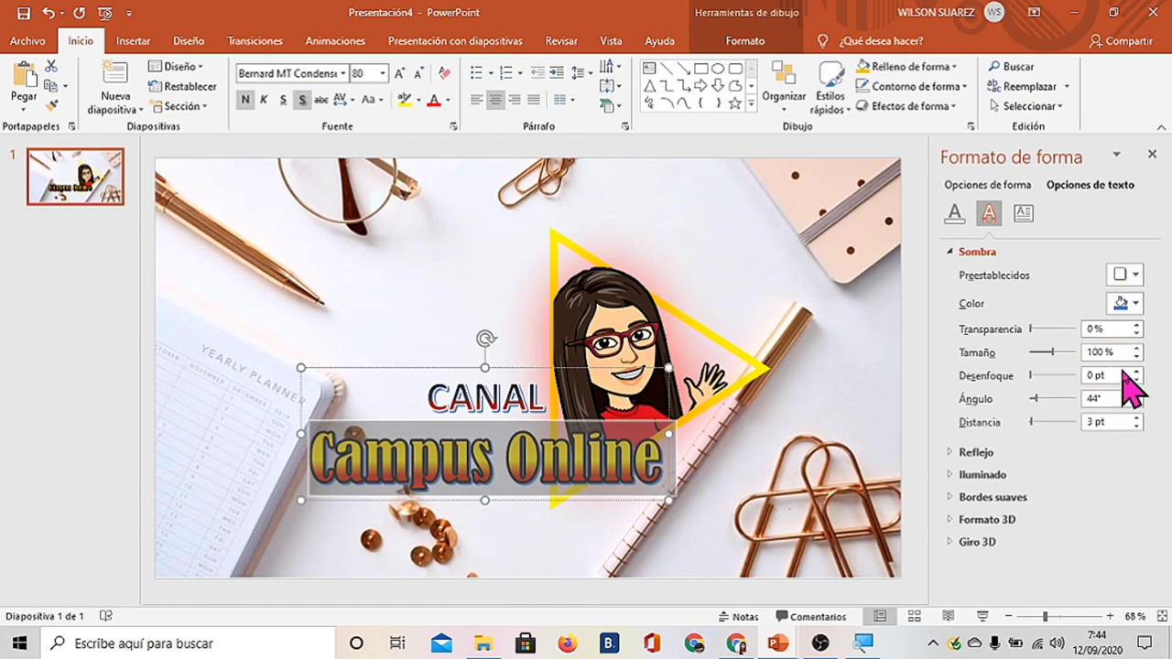
click(1130, 303)
click(1045, 439)
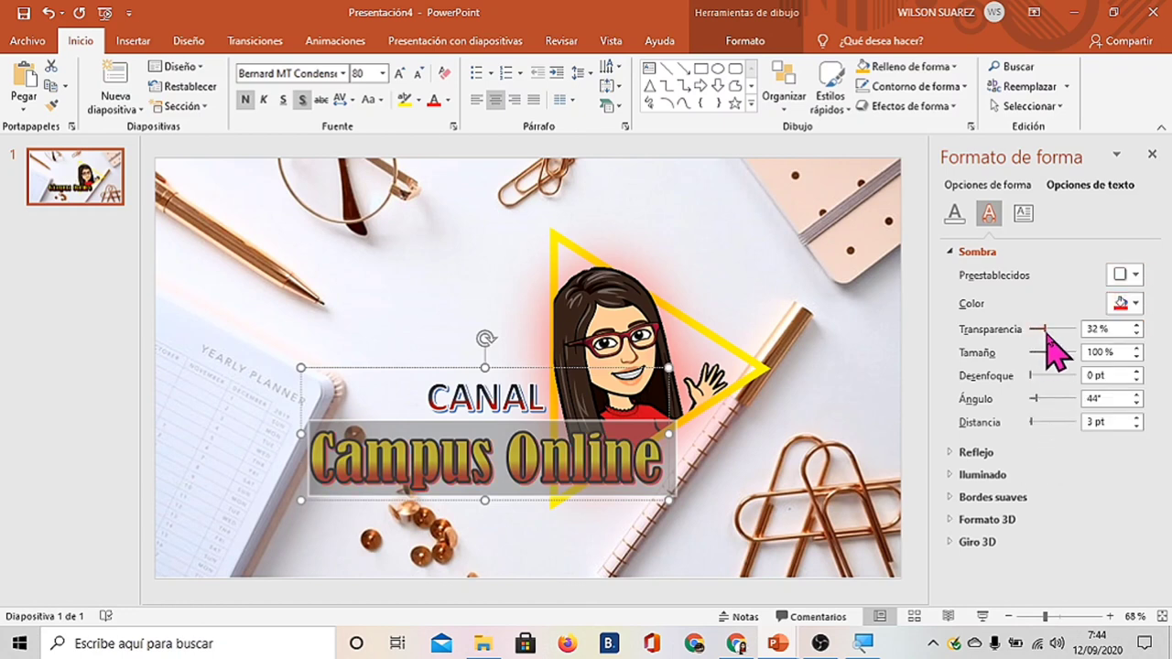
drag(1041, 375, 1053, 378)
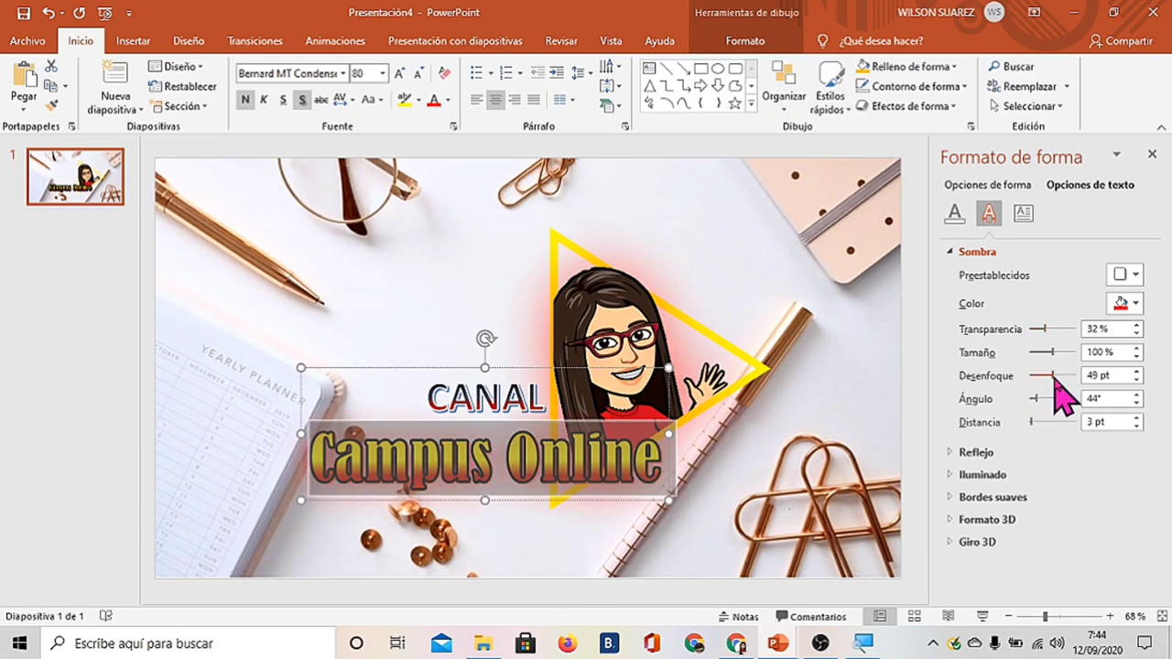
Move the CANAL Campus Online title block up and to the left.
click(542, 396)
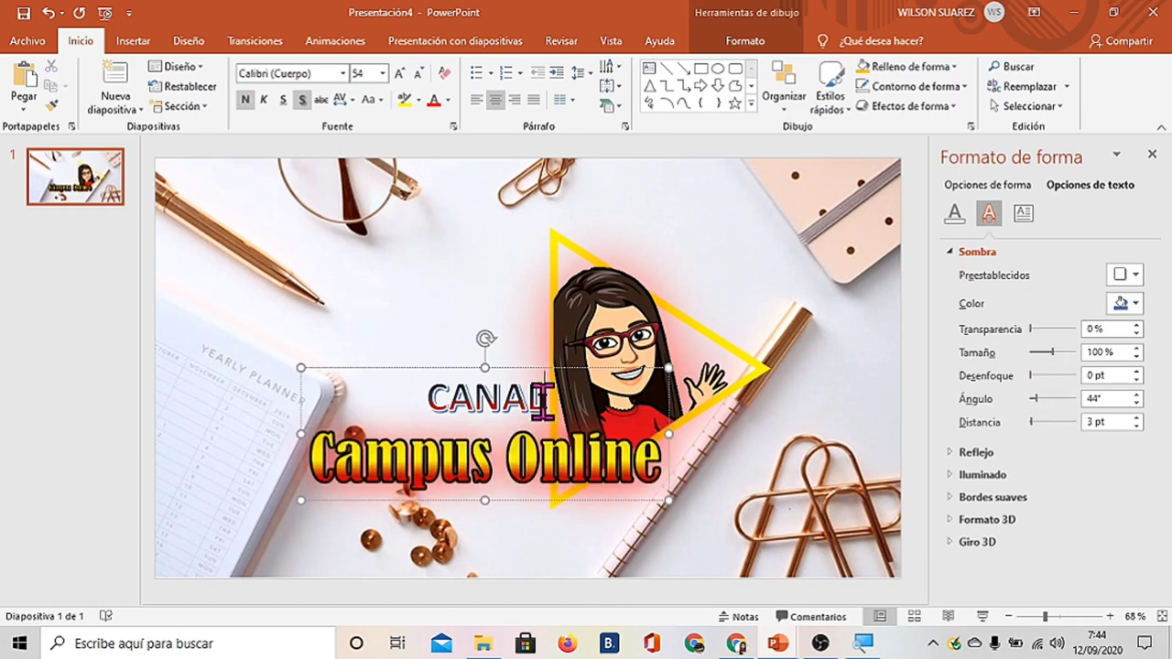
click(628, 499)
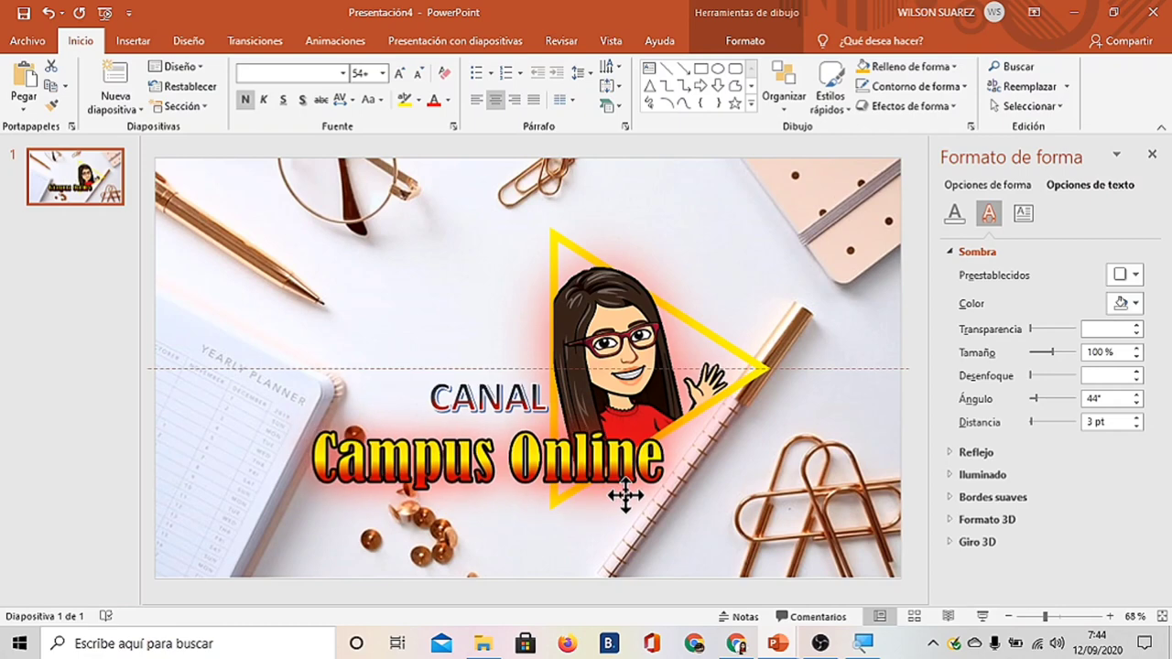
mouse_move(623, 492)
mouse_down()
mouse_move(523, 408)
mouse_move(623, 504)
mouse_up()
click(1153, 154)
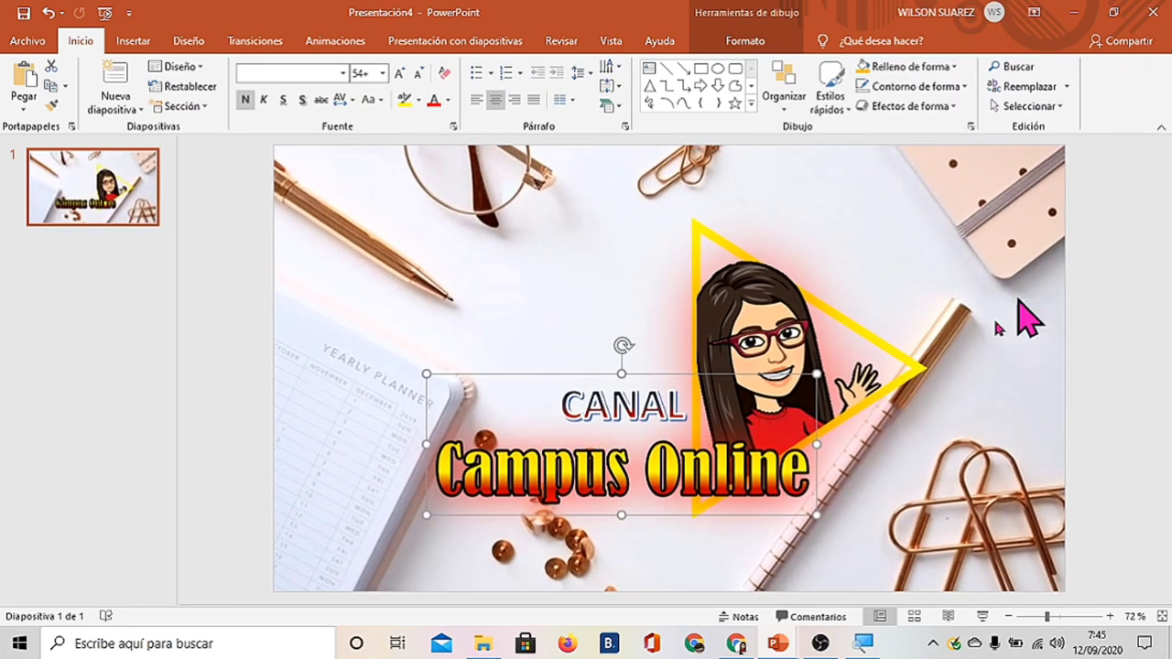
click(936, 442)
Enlarge the word CANAL to 60 pt and nudge the title box slightly higher.
click(689, 467)
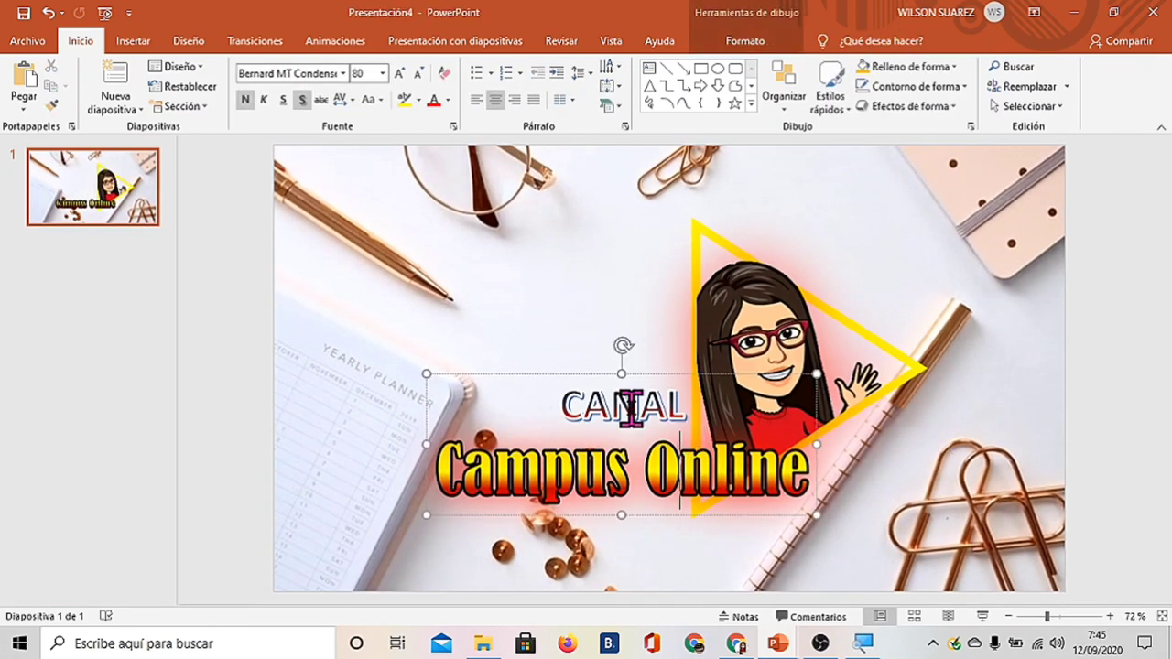
double_click(628, 406)
click(763, 357)
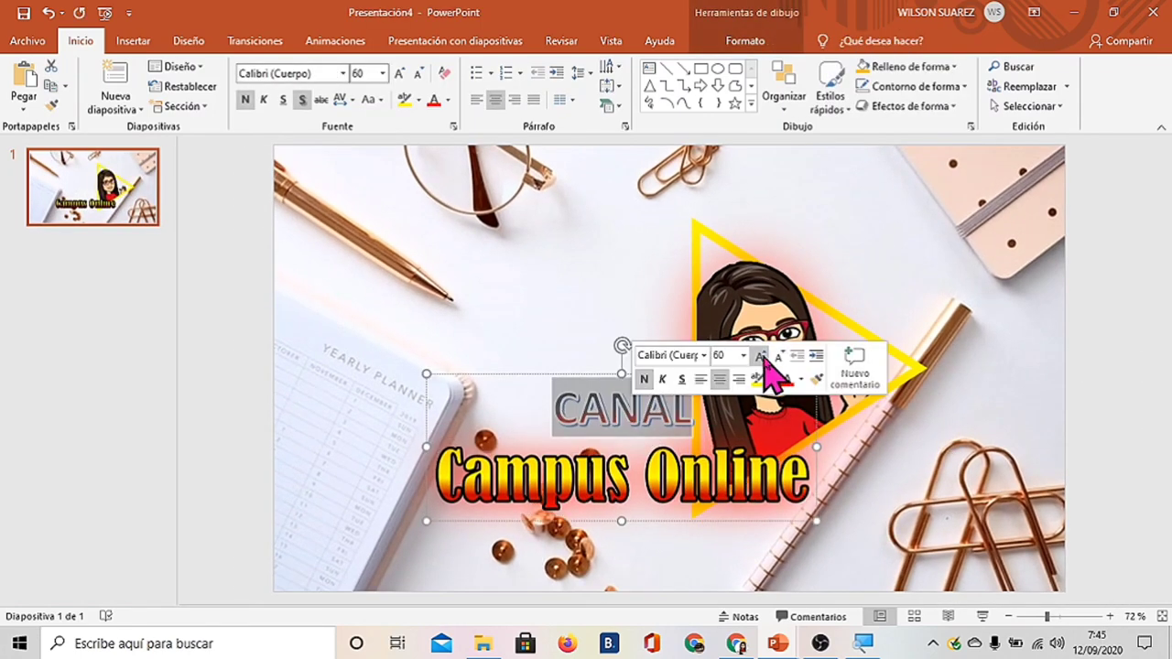
click(755, 522)
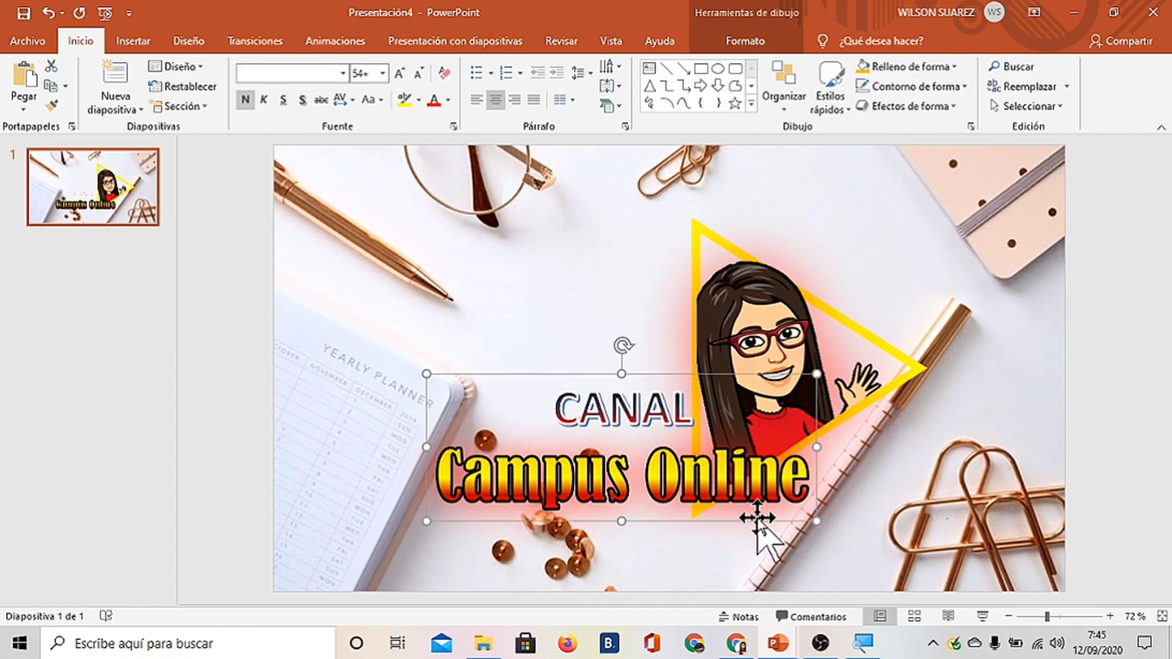
click(758, 522)
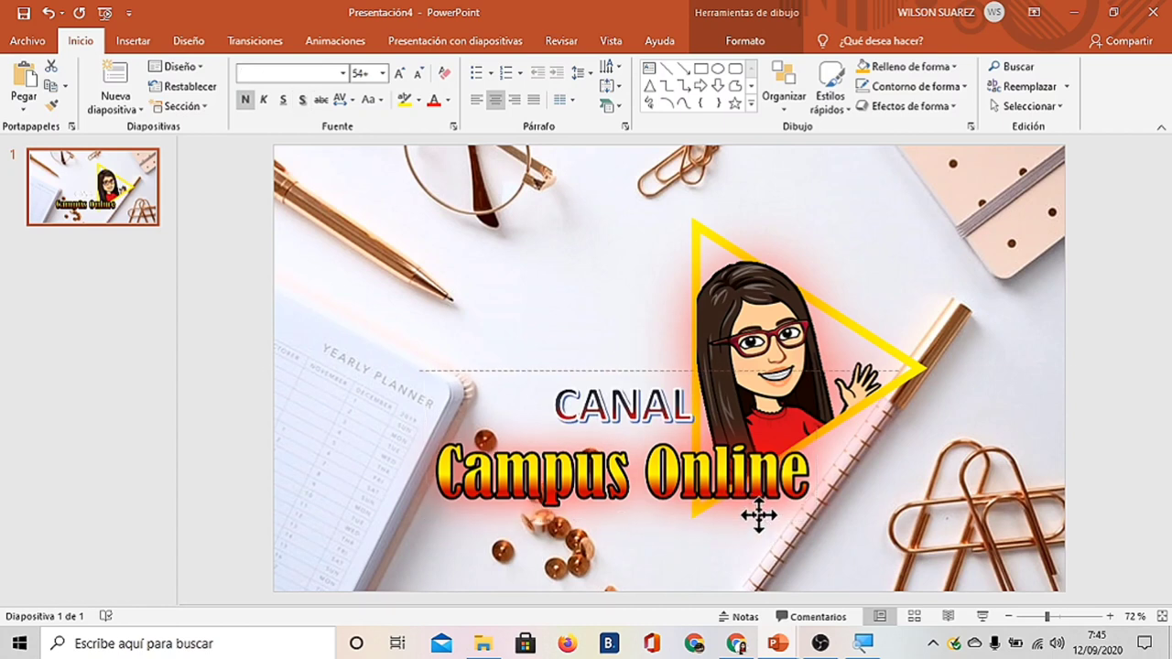
click(759, 513)
click(675, 442)
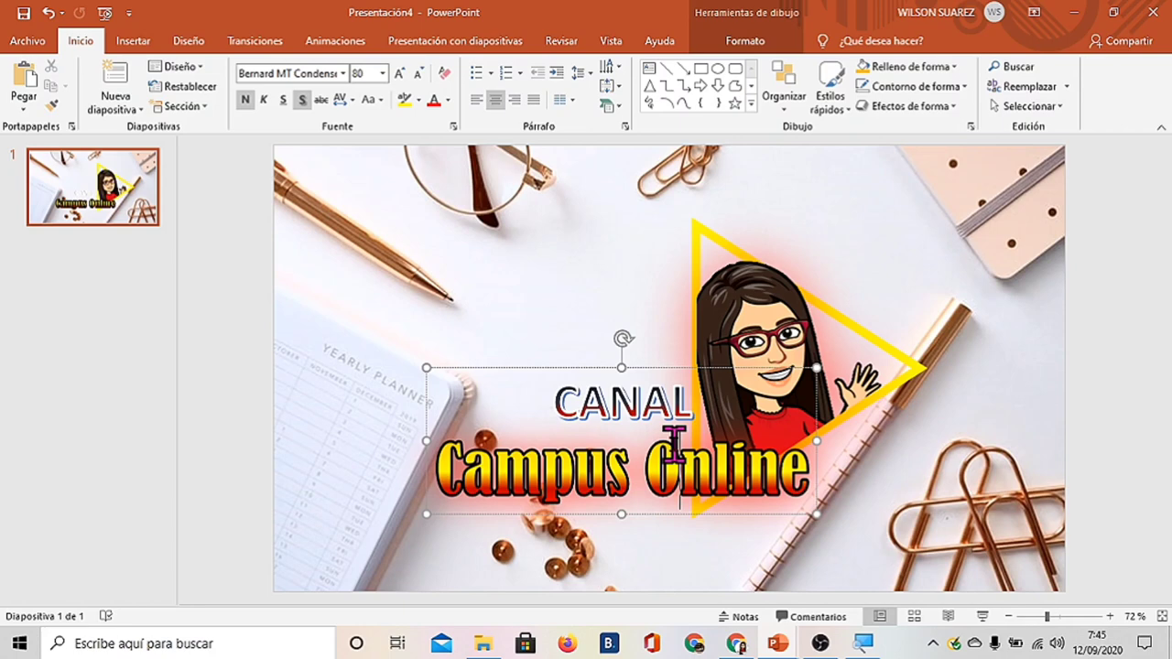
click(641, 367)
Apply a Desplazar hacia dentro entrance to the title, coming Desde la izquierda.
click(337, 42)
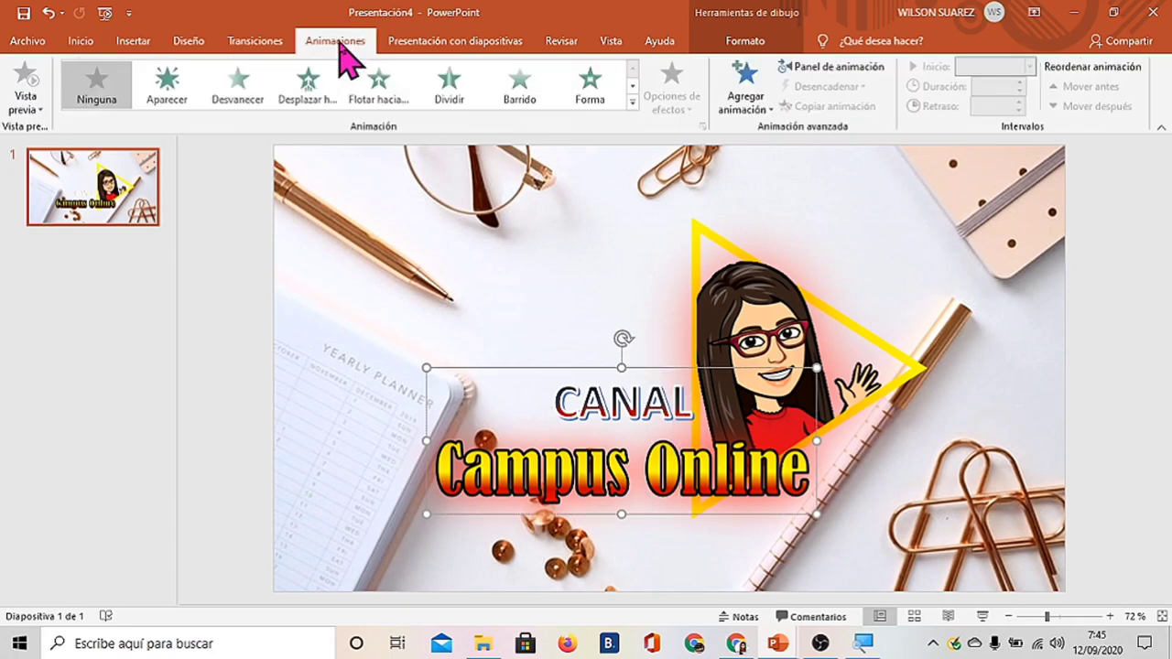
click(311, 86)
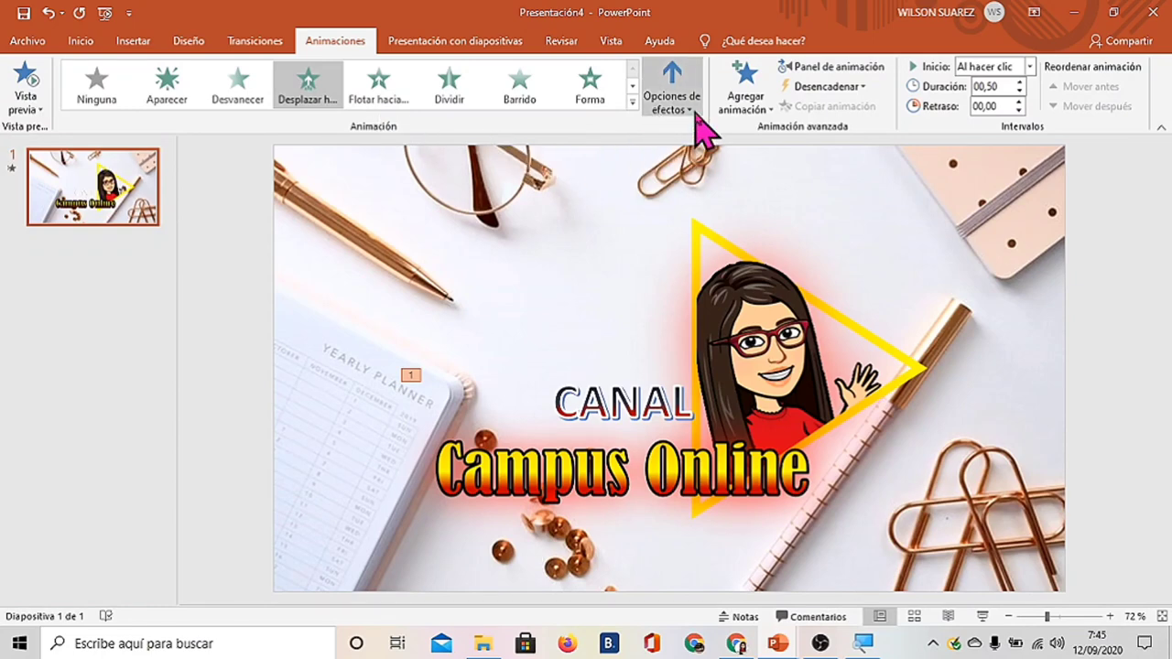
click(694, 117)
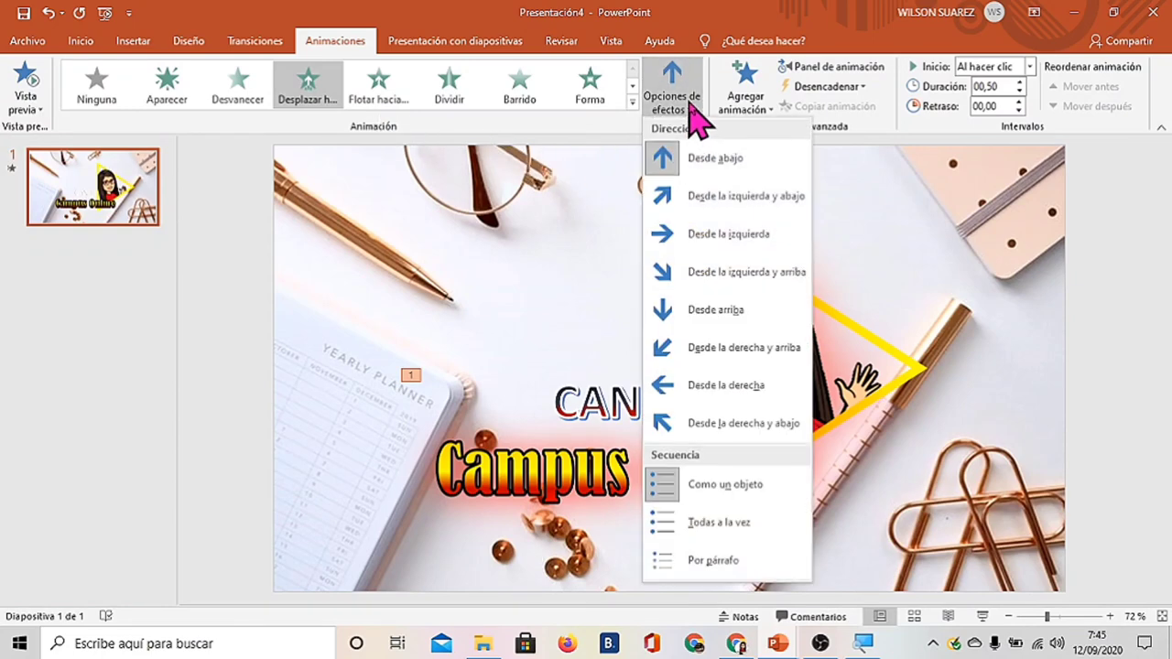
click(704, 242)
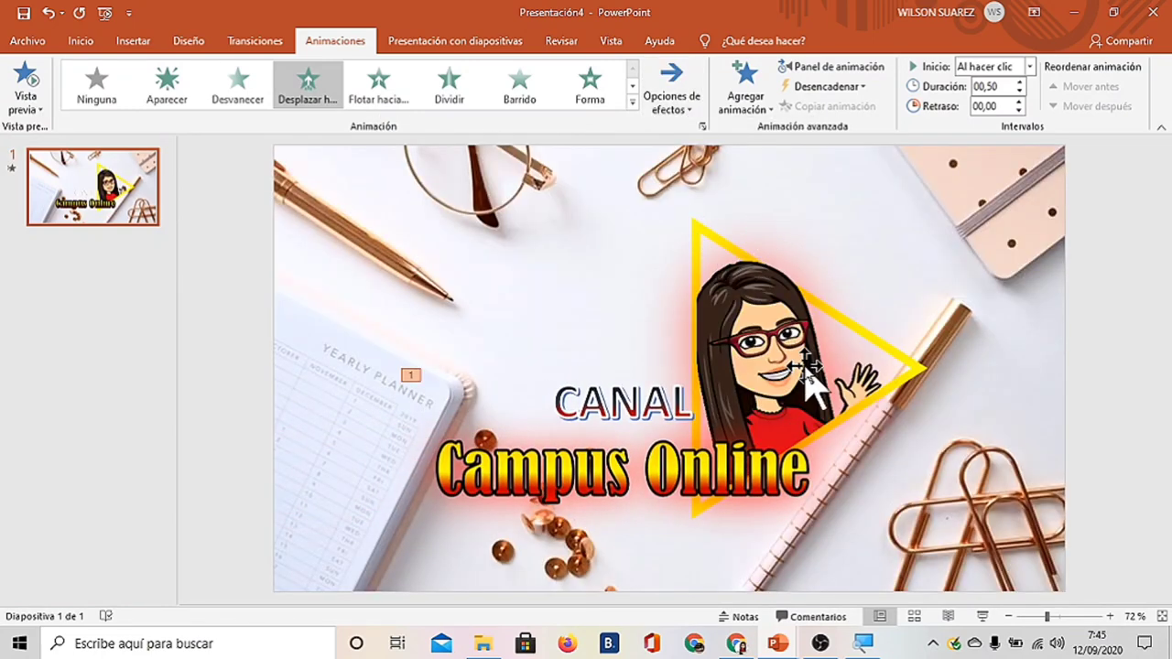
Add a Desplazar hacia dentro entrance to the avatar picture, coming Desde la derecha.
click(829, 356)
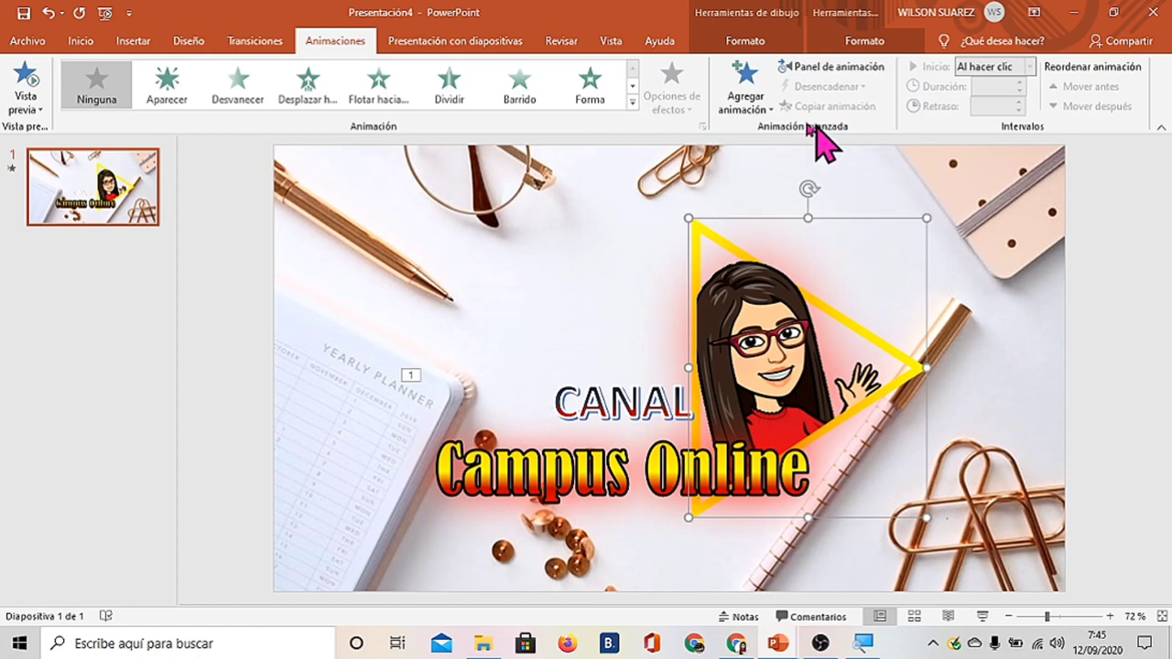
click(769, 112)
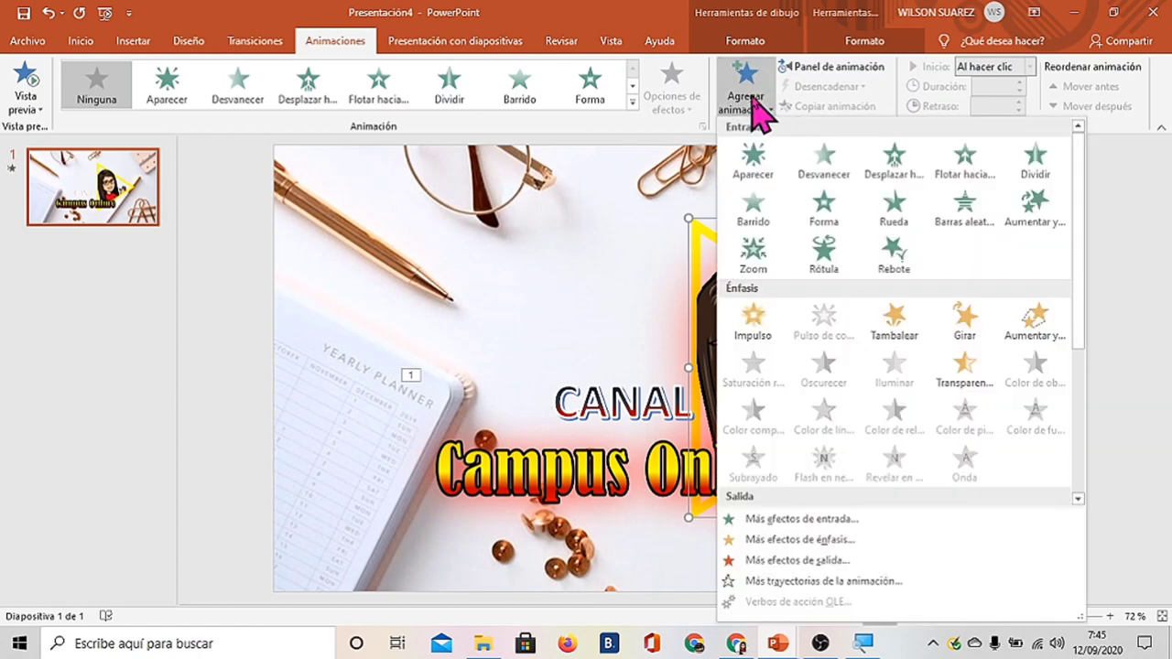
click(893, 176)
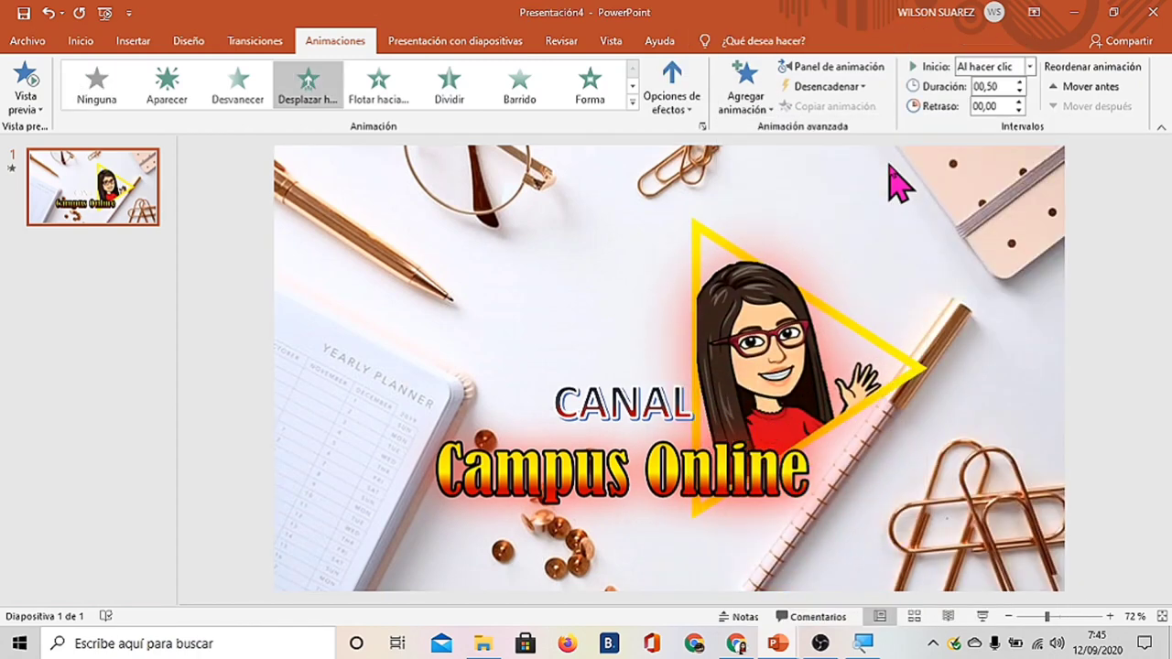
click(678, 100)
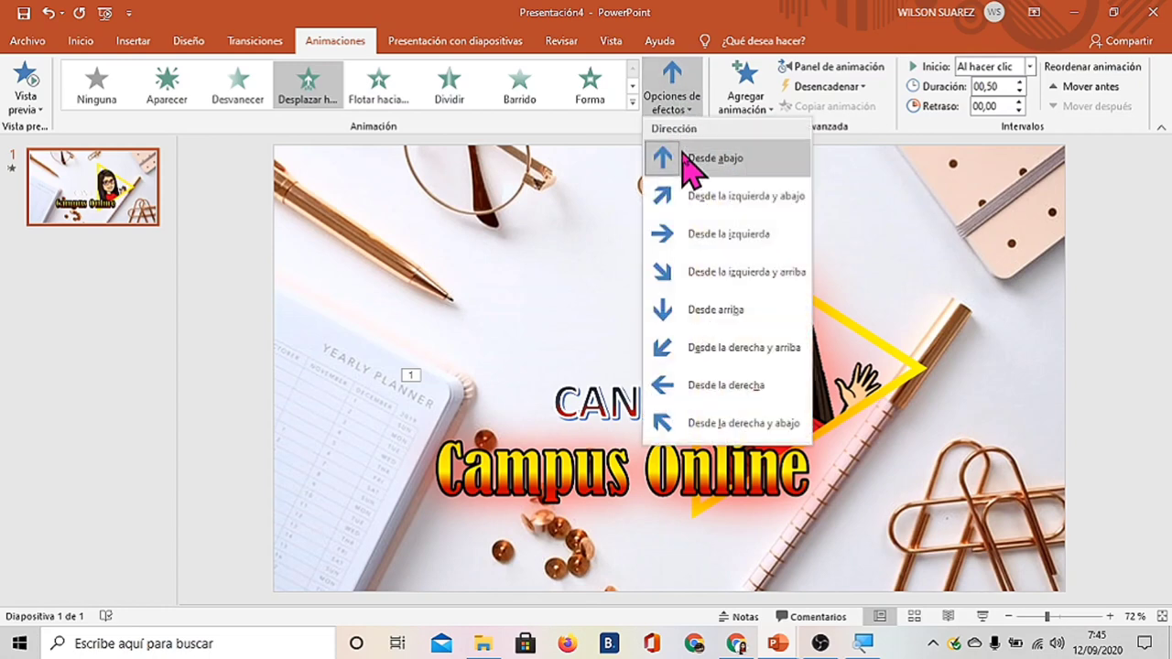
click(693, 384)
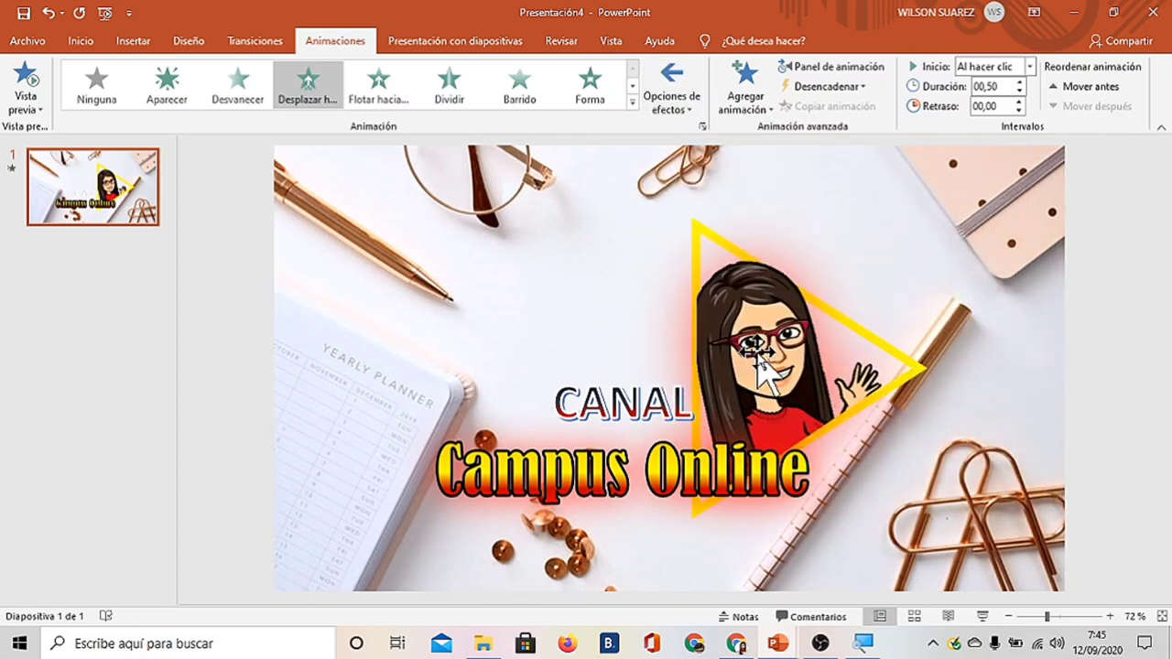
Lengthen the avatar animation to 1 s and the title's to 1,50 s, then play the slideshow.
click(758, 362)
click(1020, 82)
click(1019, 82)
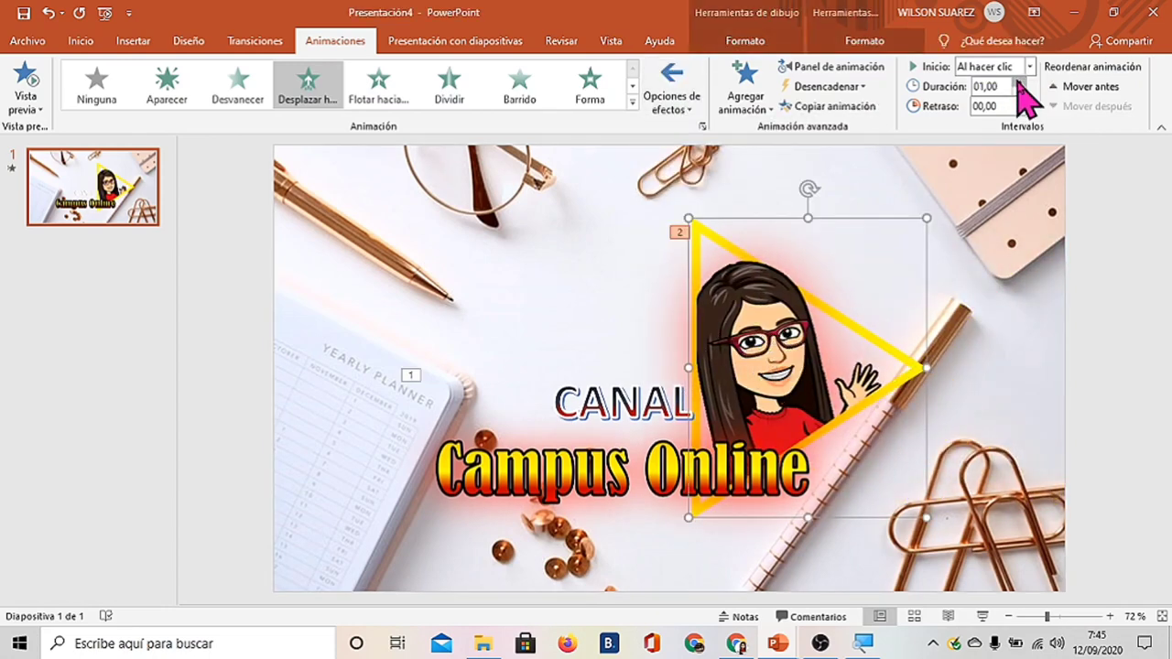
click(569, 472)
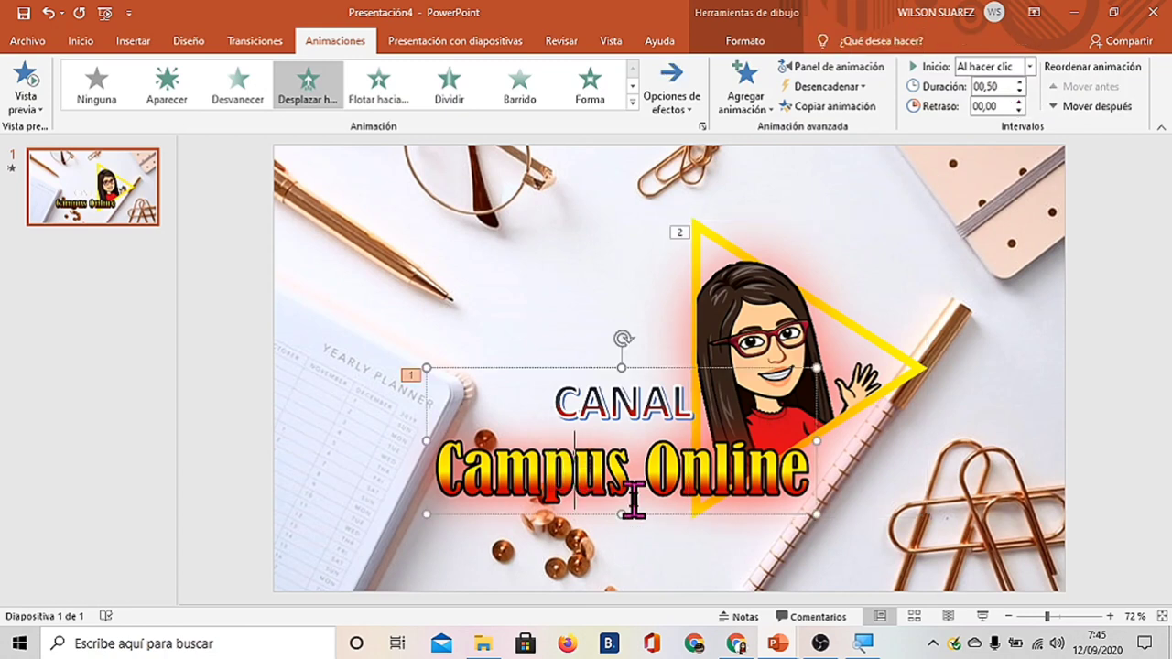
click(655, 514)
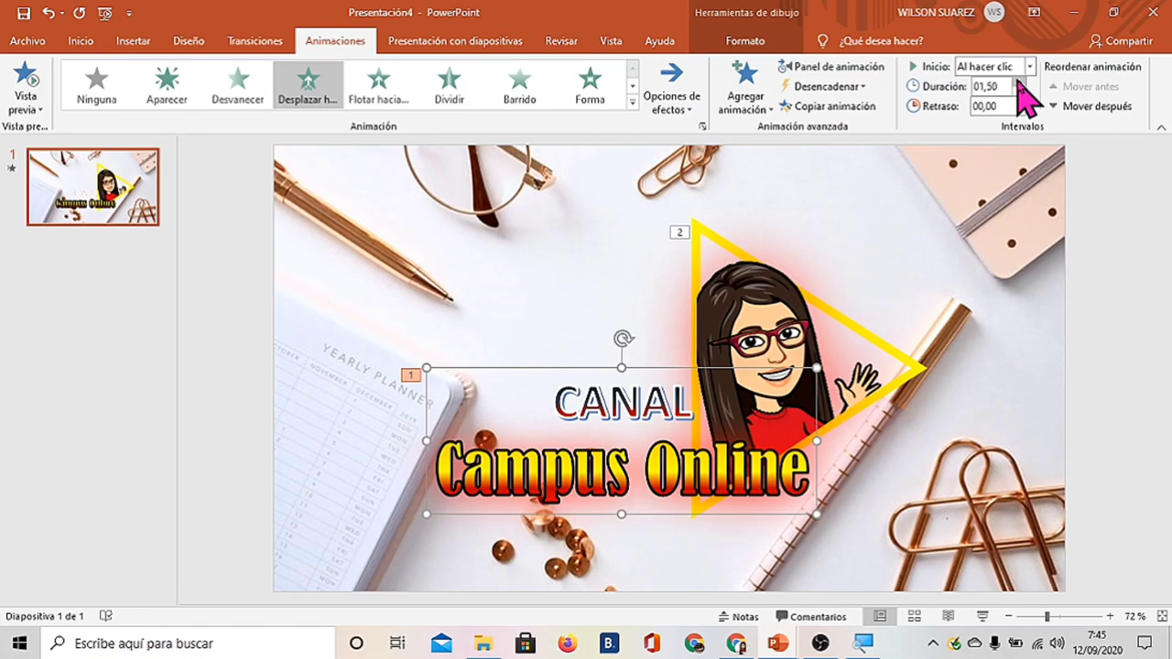
click(983, 616)
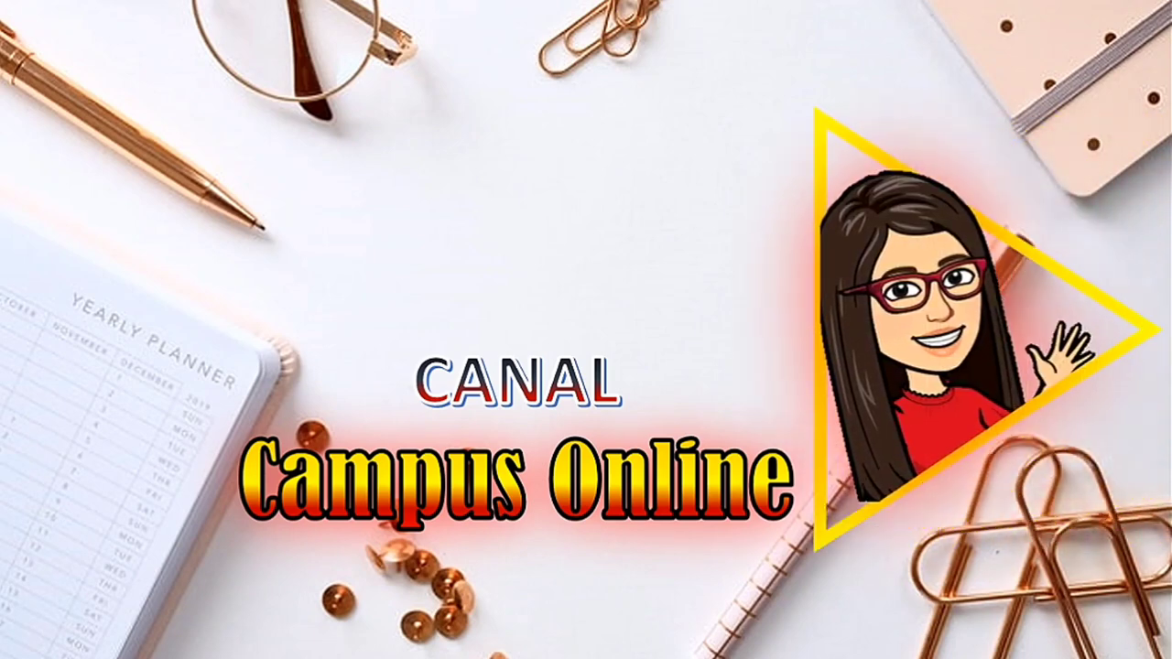
Exit the show, set the avatar's fly-in to start Con la anterior, and replay the slideshow.
click(850, 392)
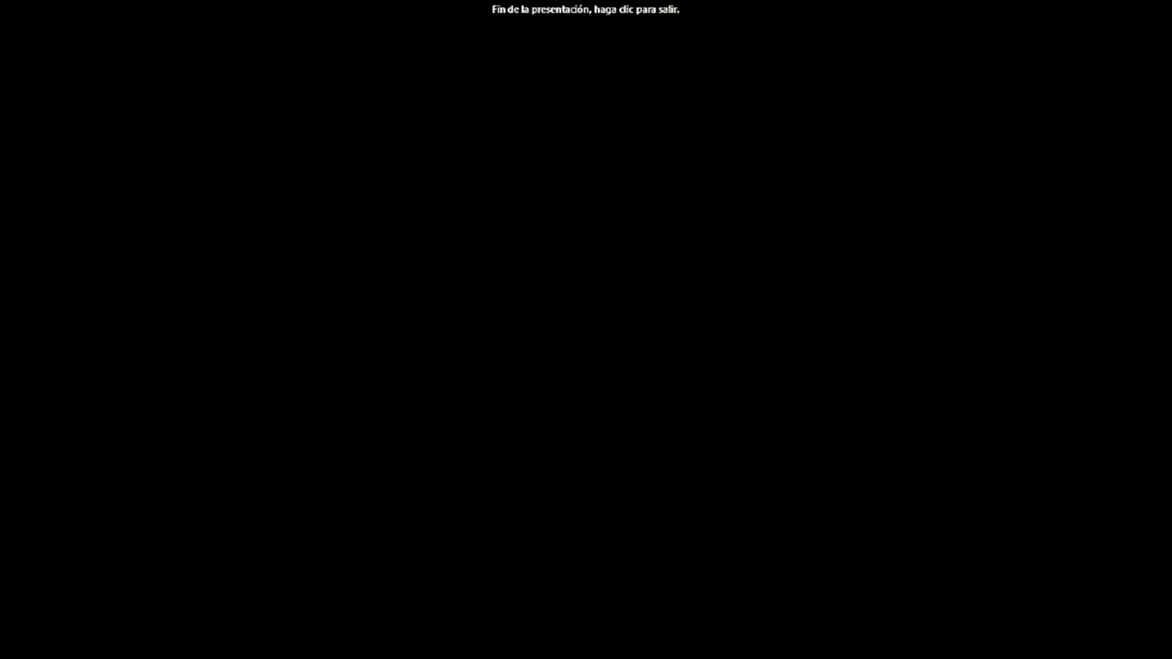
click(850, 392)
click(837, 394)
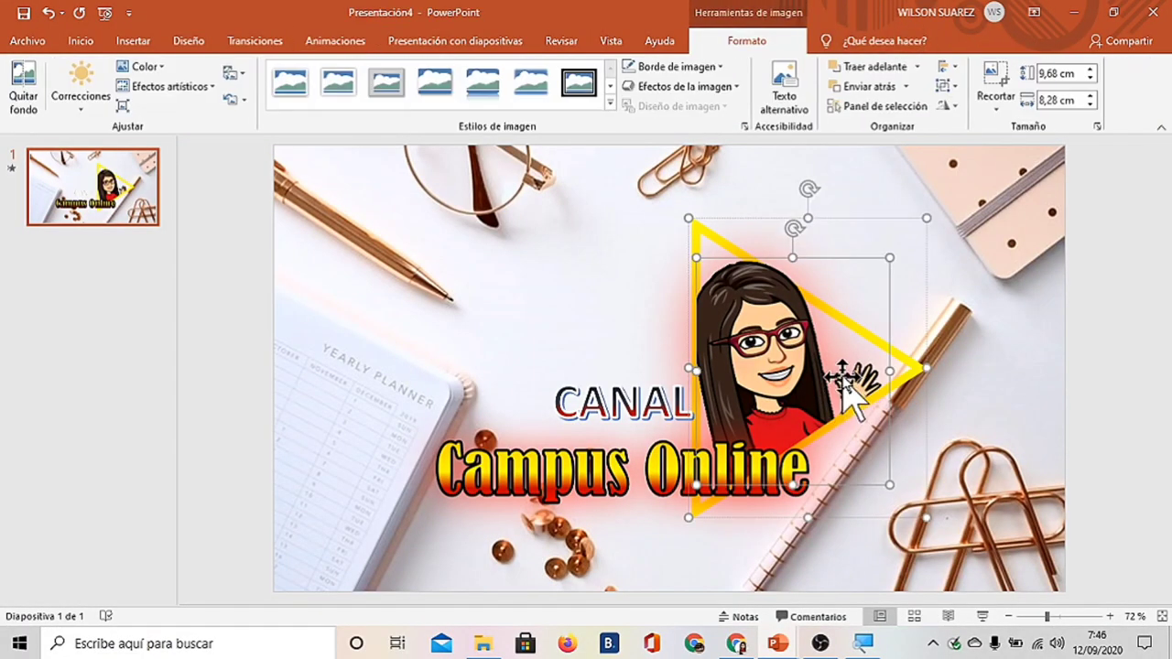
click(877, 458)
click(835, 417)
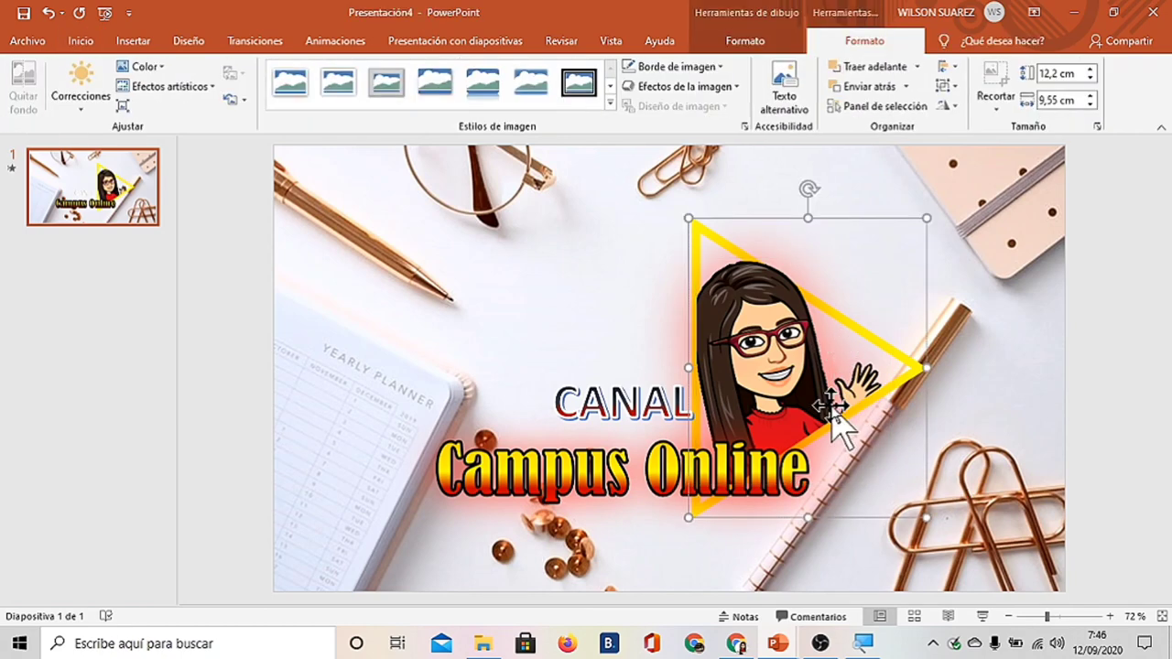
click(334, 41)
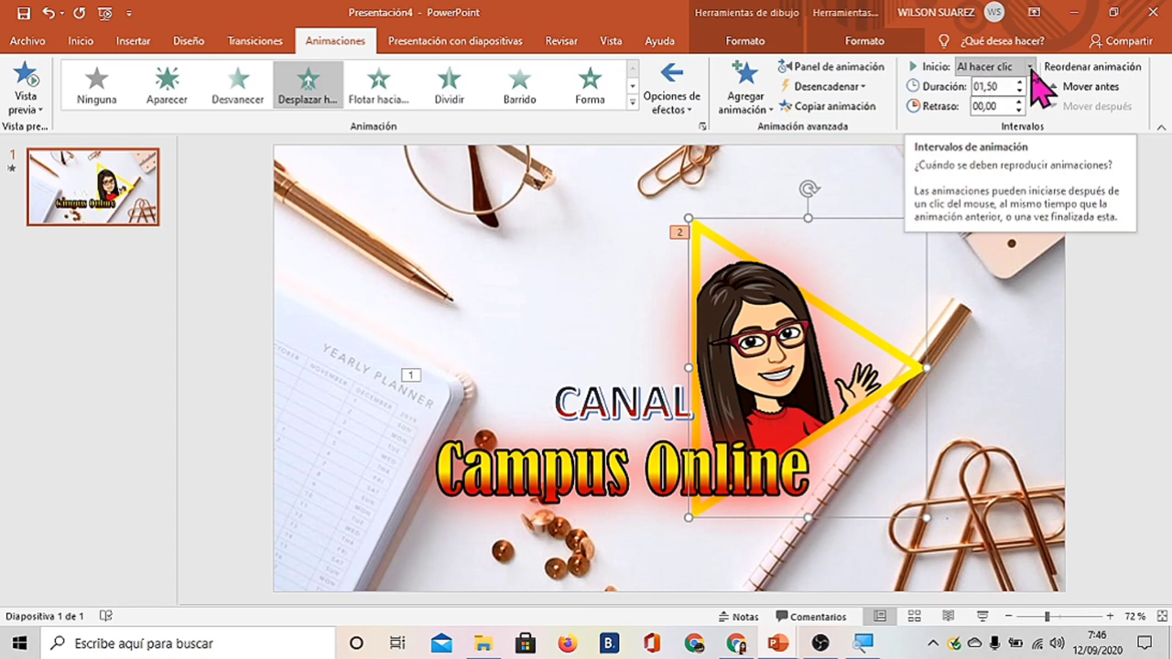
click(1031, 70)
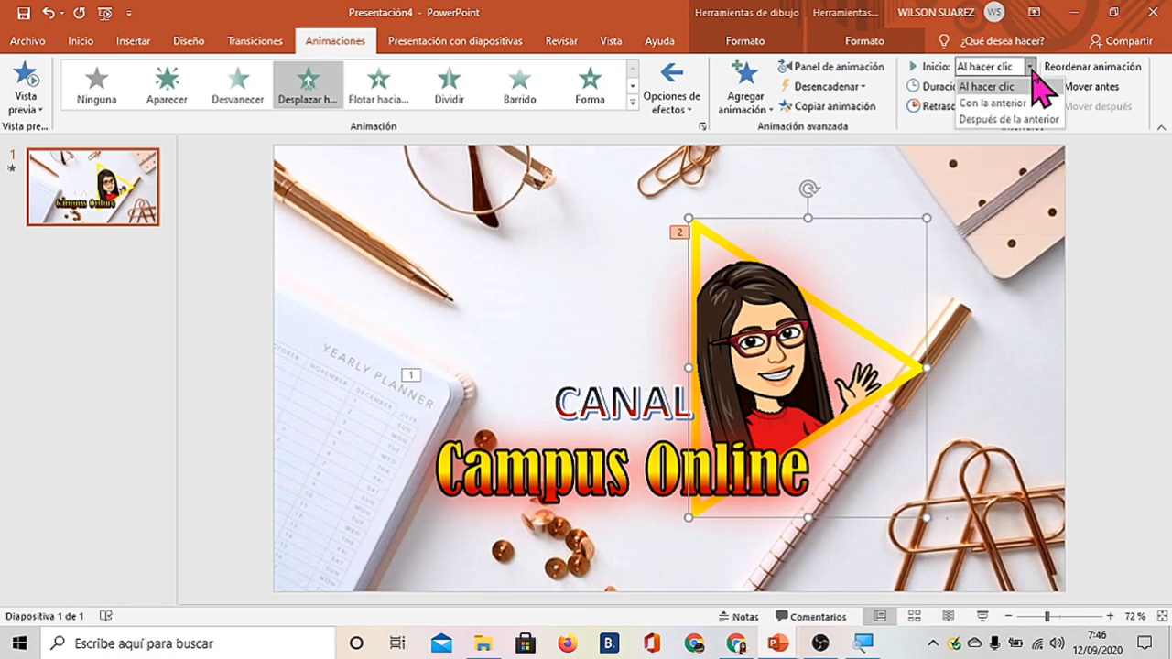
click(994, 102)
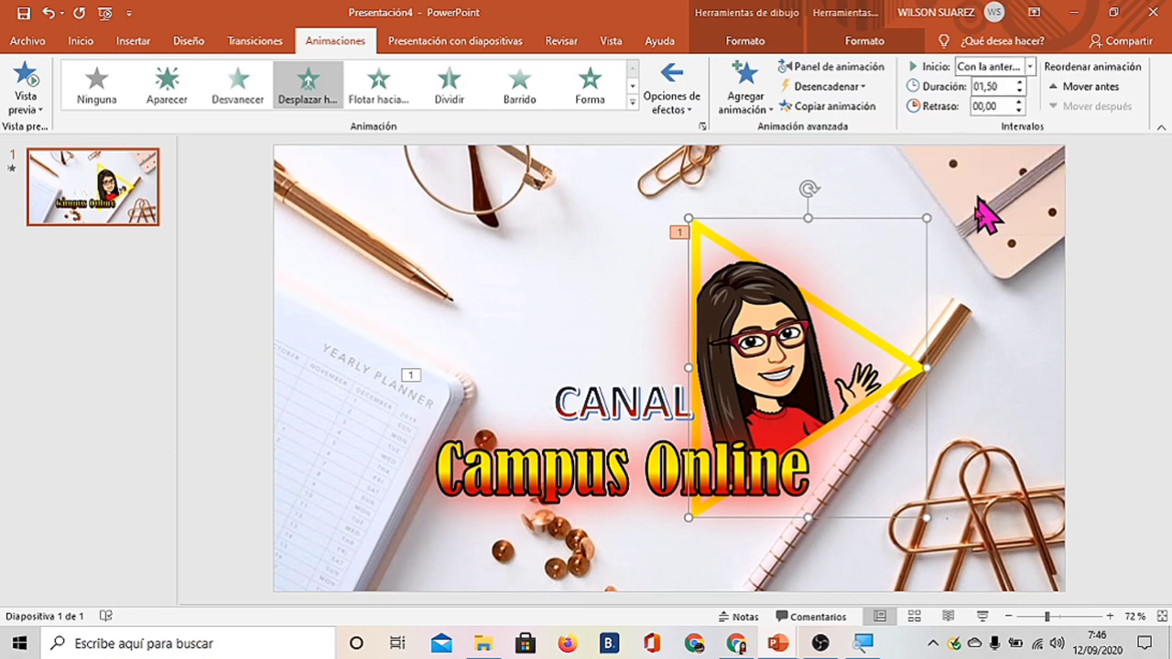
click(982, 616)
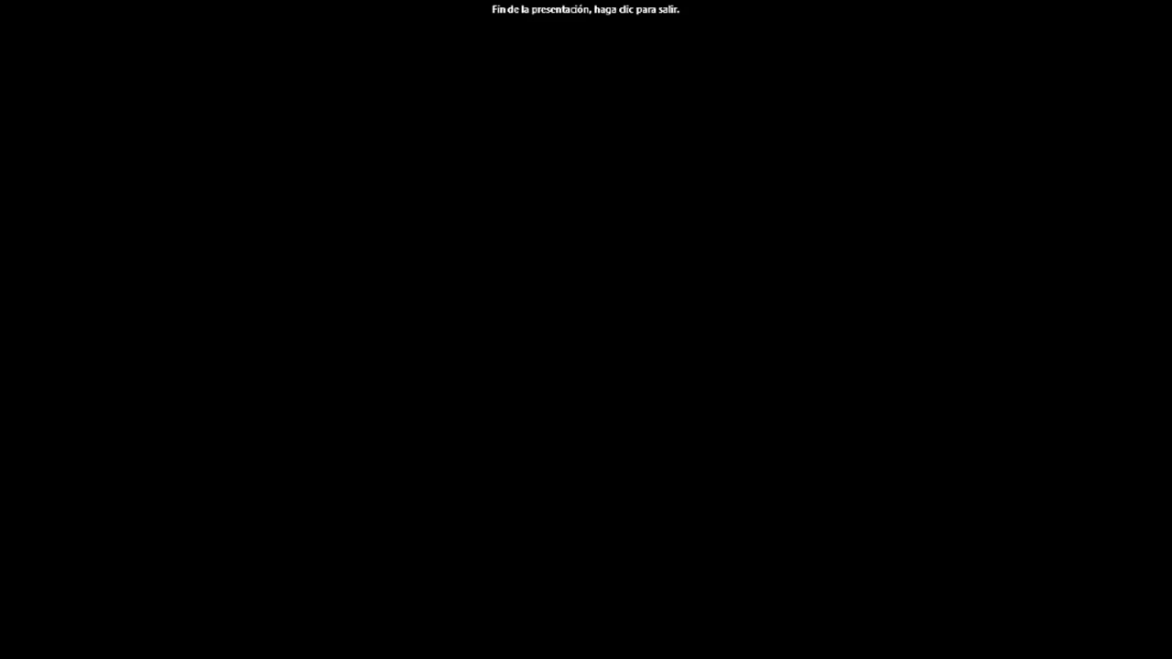
Leave the slideshow and add a new slide after slide 1.
click(975, 481)
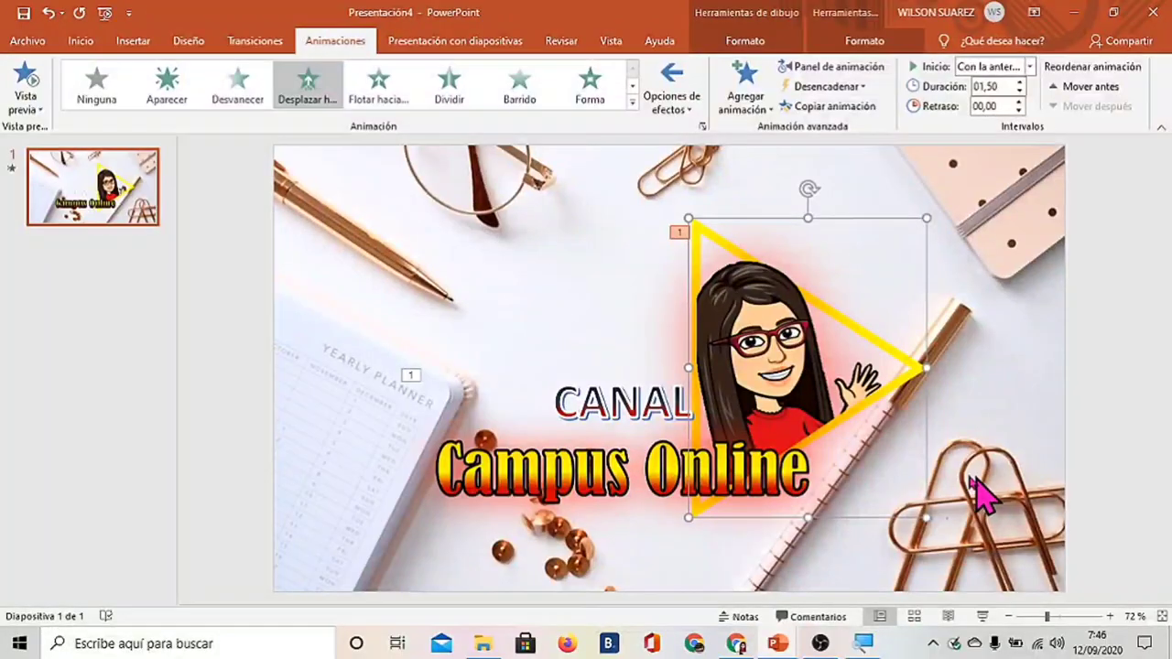
click(95, 197)
right_click(95, 194)
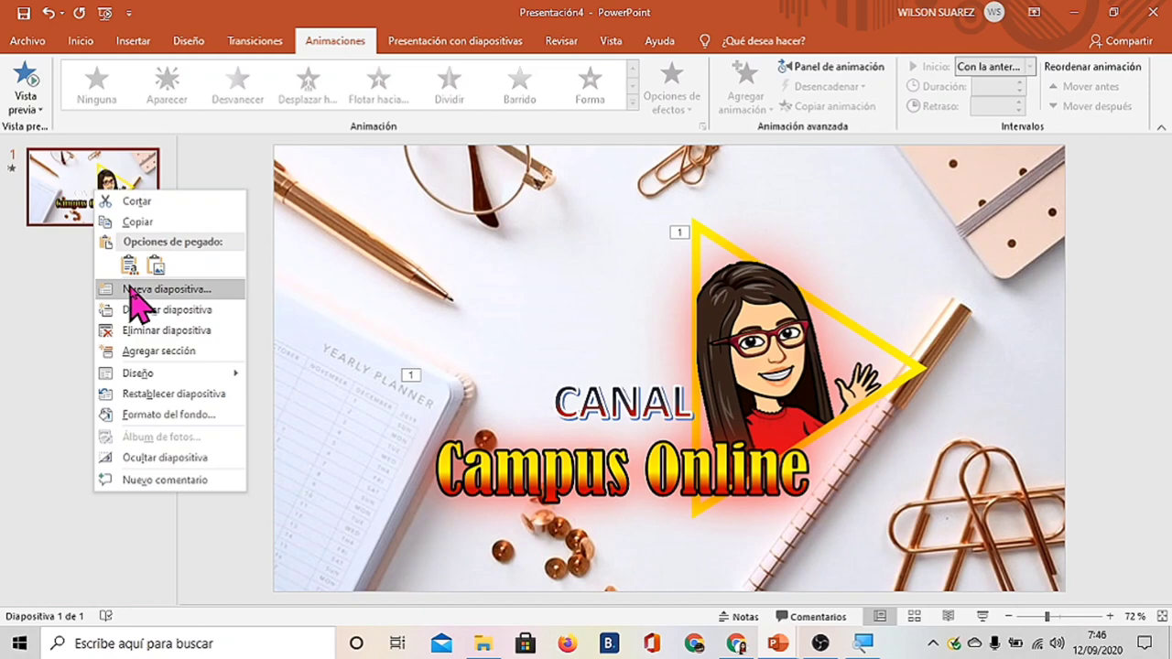
click(144, 290)
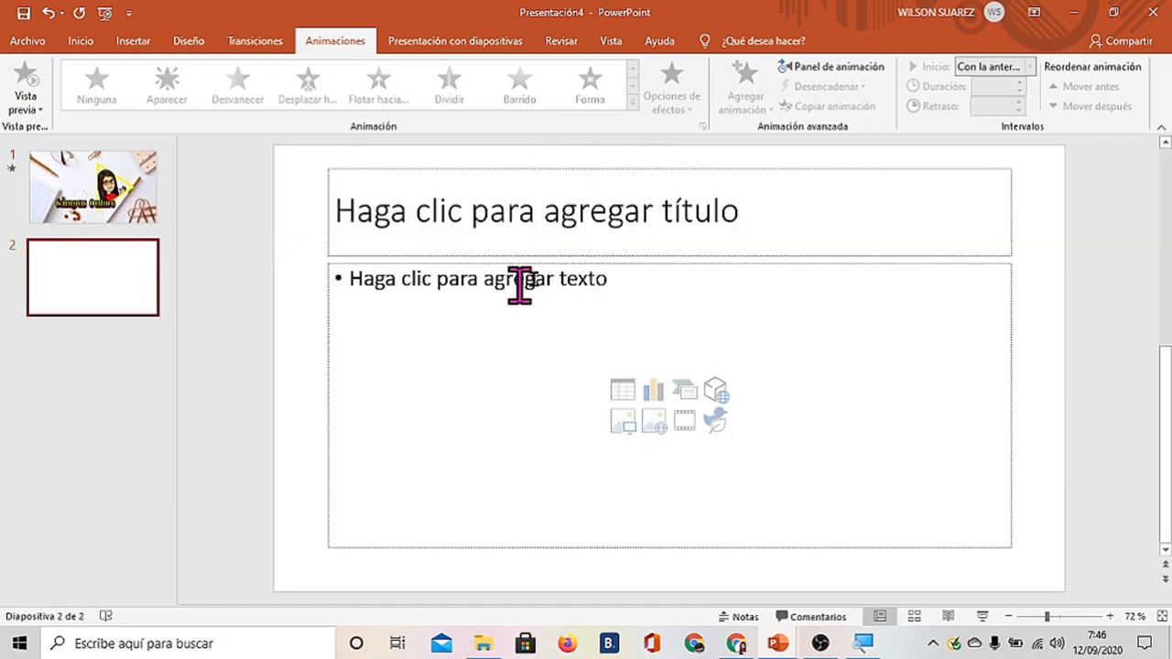
Delete the body and title placeholders from the new slide.
click(551, 259)
key(Delete)
click(549, 256)
key(Delete)
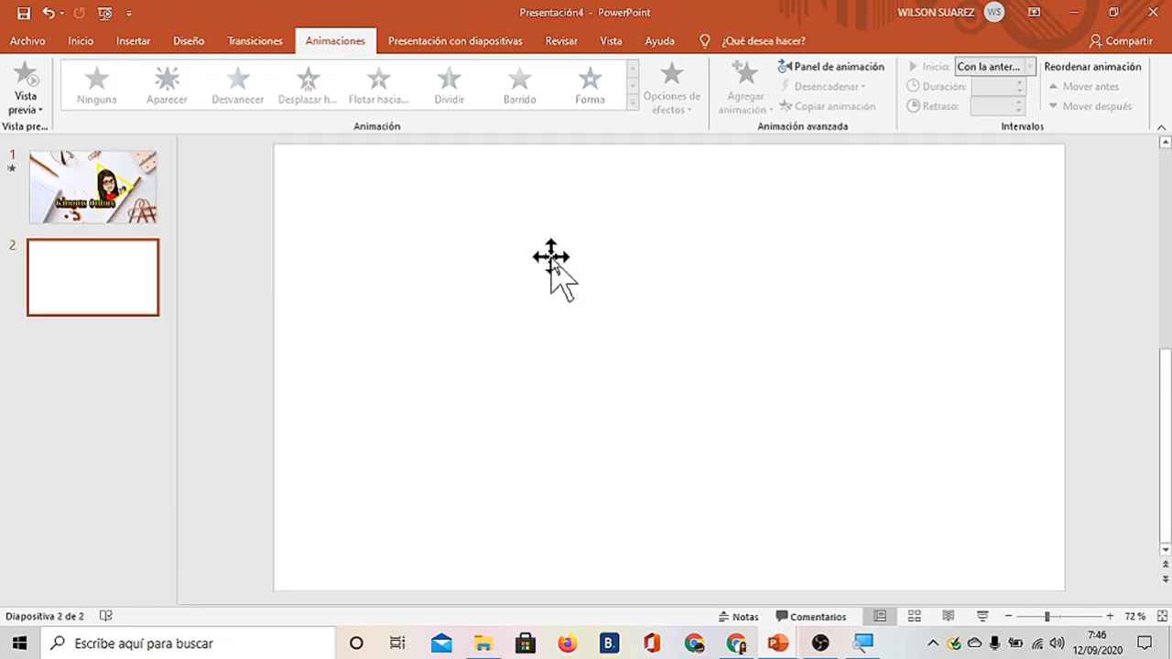
click(87, 42)
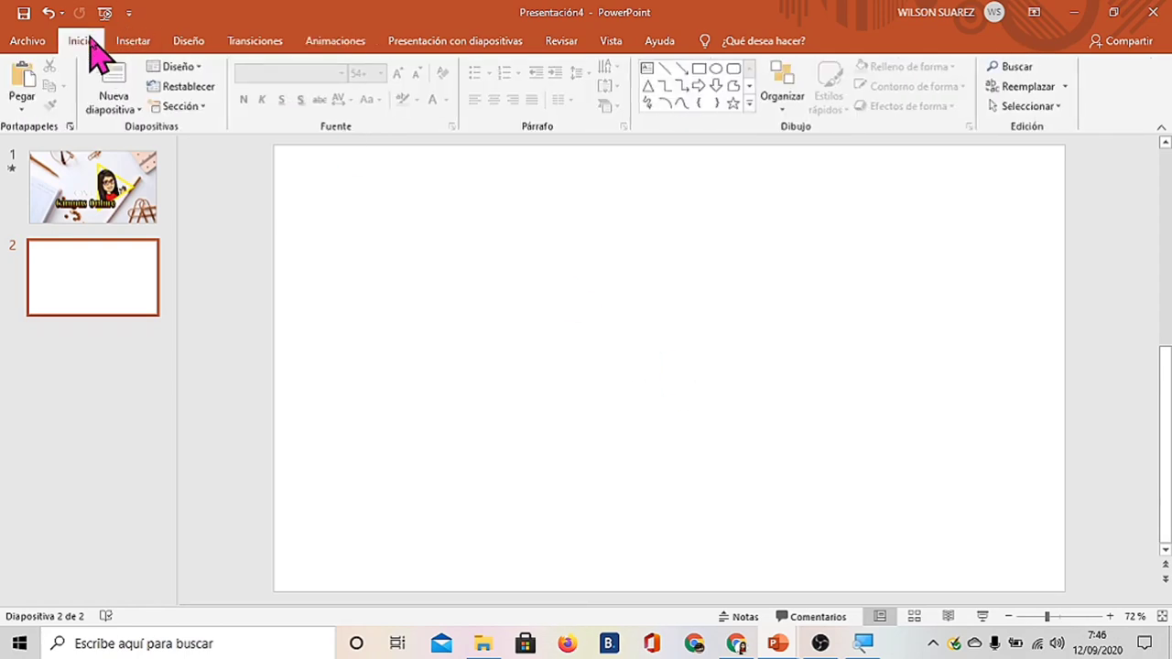
click(121, 46)
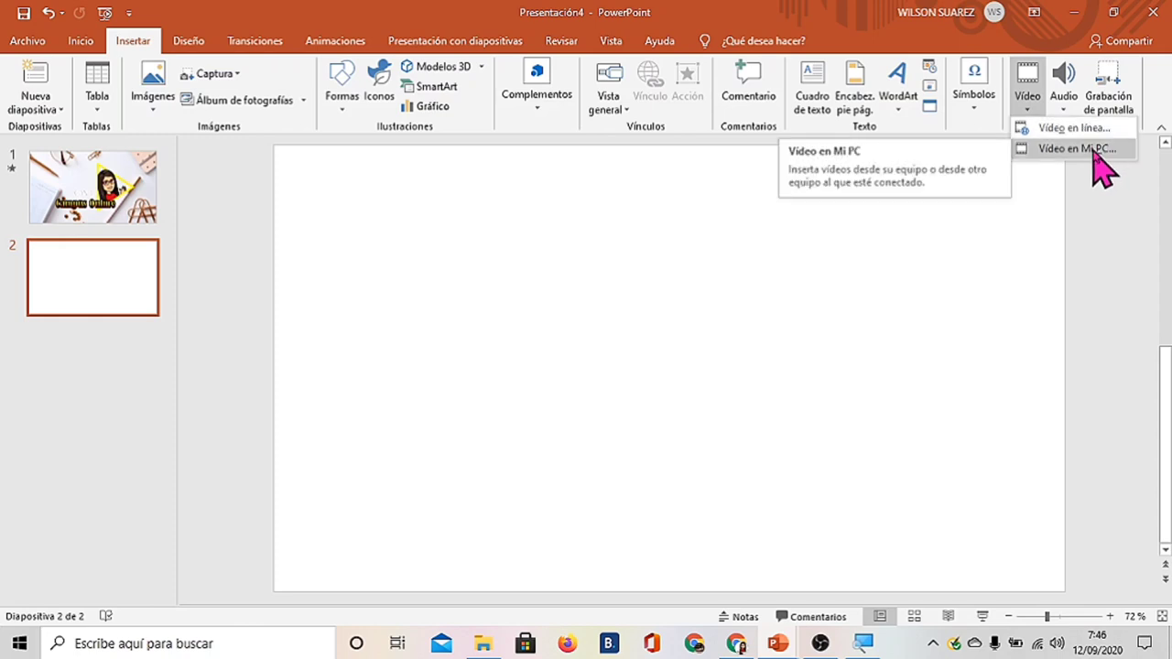
Insert the Background - 4422 video from the computer onto slide 2.
click(1094, 152)
click(261, 153)
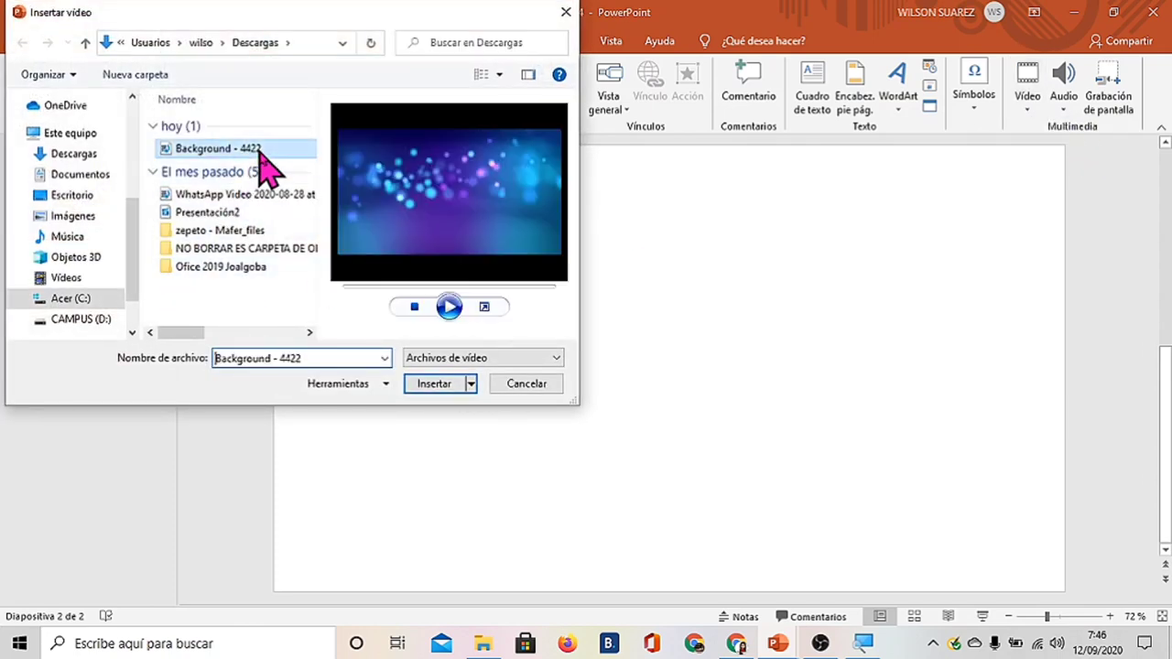
click(437, 382)
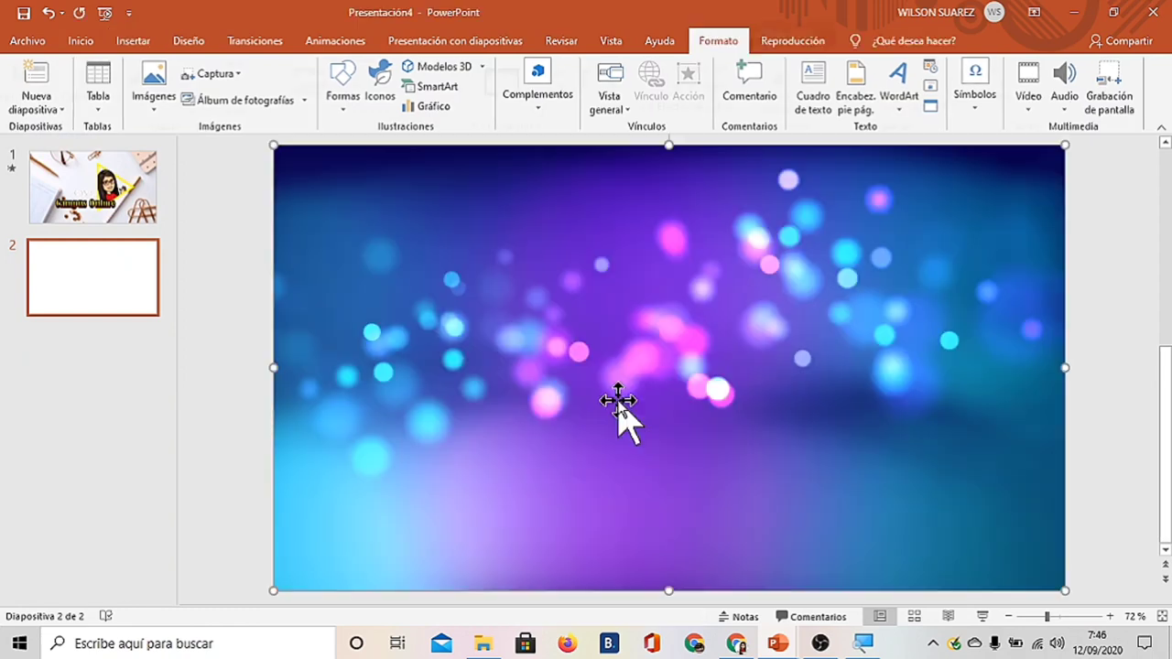
click(1127, 506)
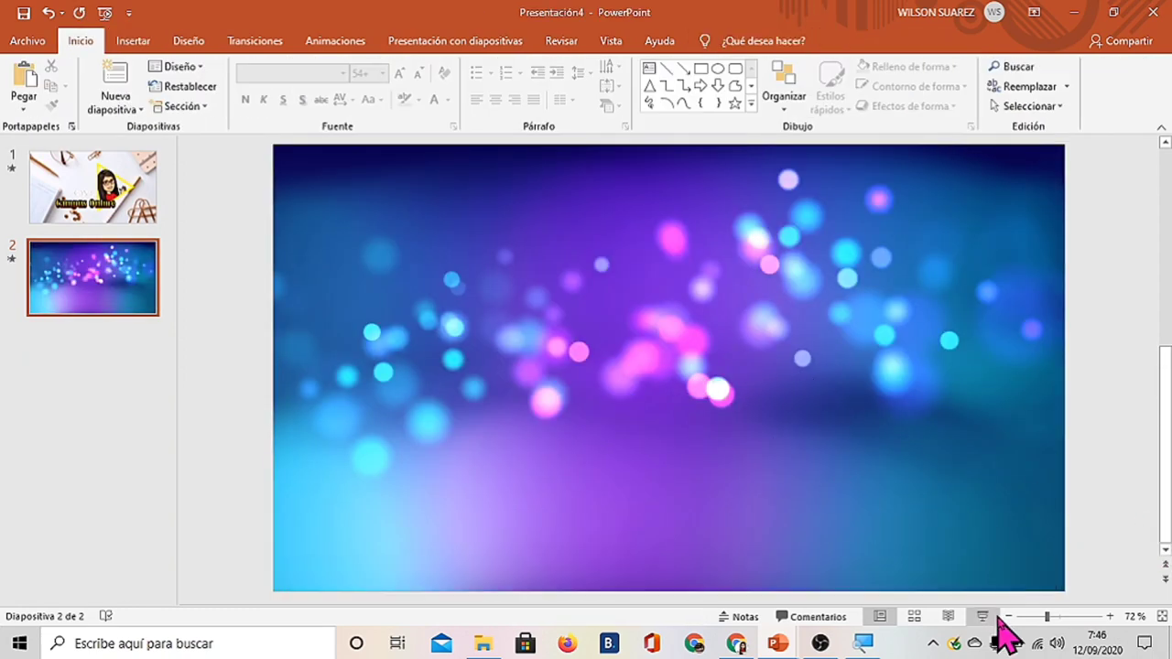
Preview the bokeh video, pausing, skipping ahead and resuming playback.
click(642, 417)
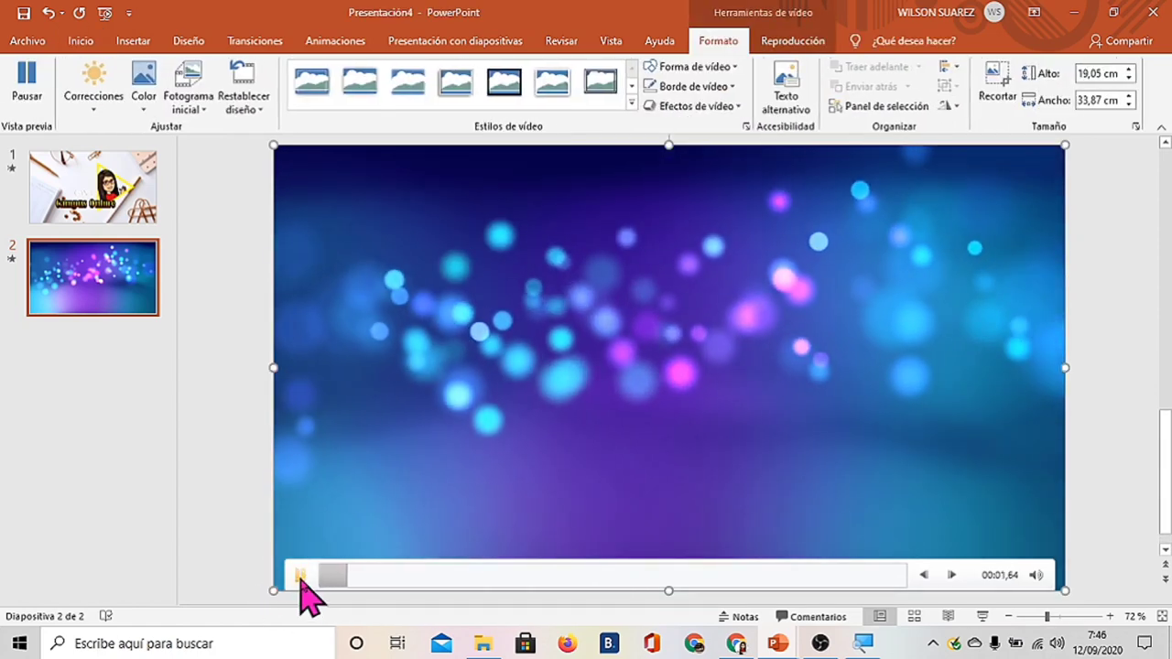
click(300, 577)
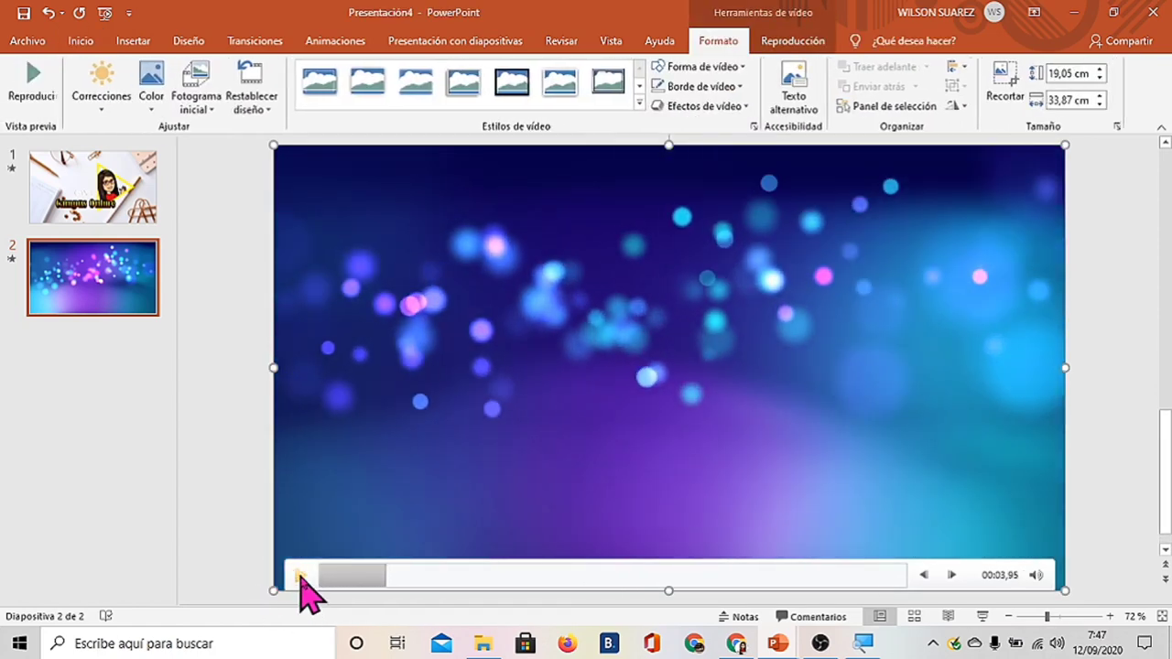
click(430, 577)
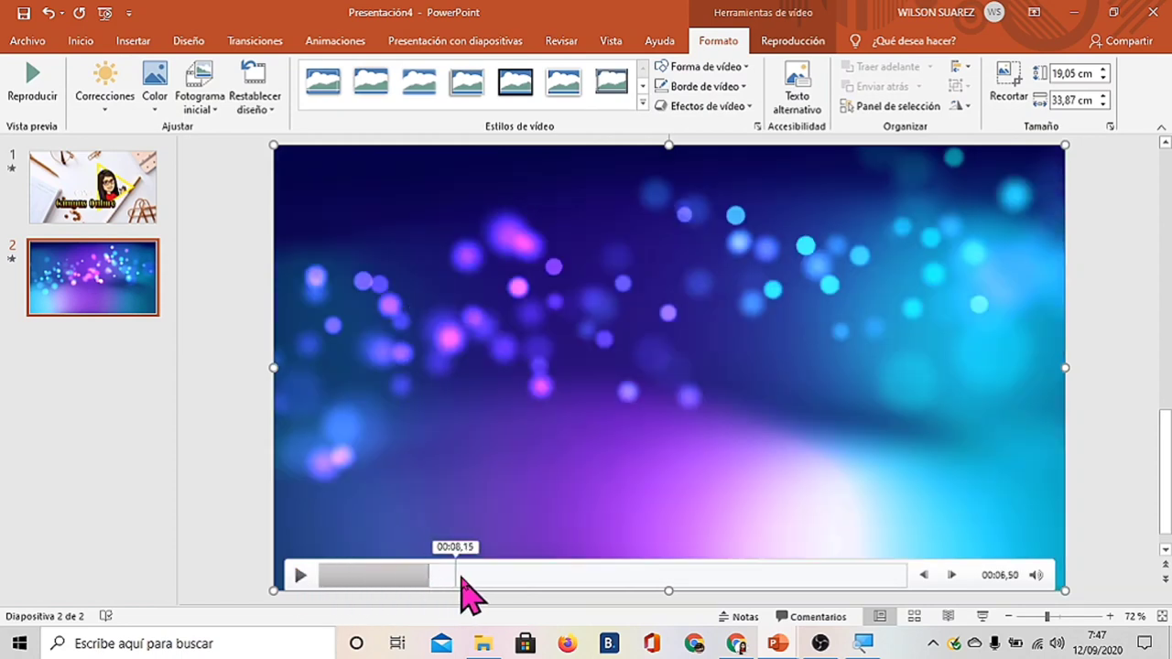
click(462, 577)
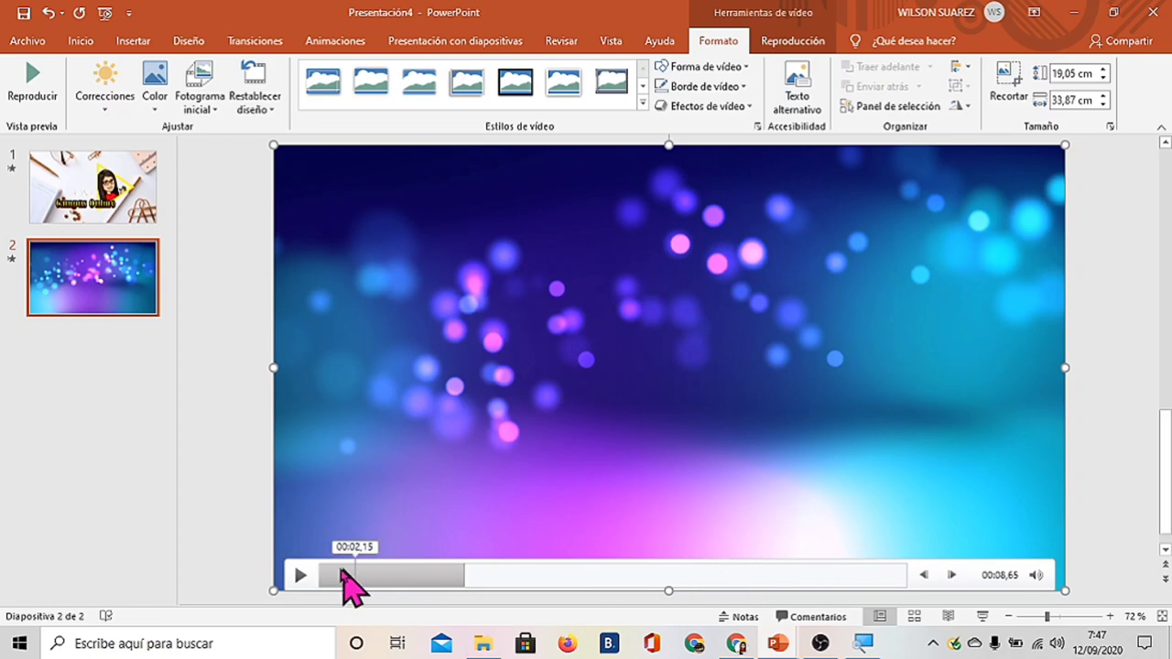
click(300, 577)
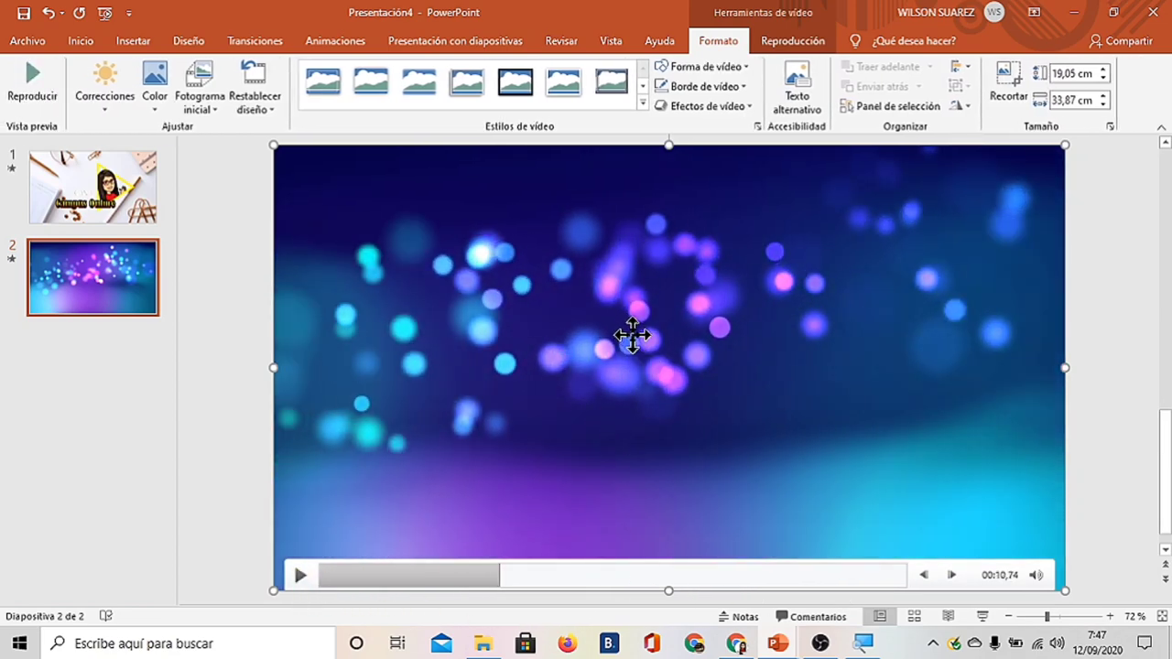
click(364, 41)
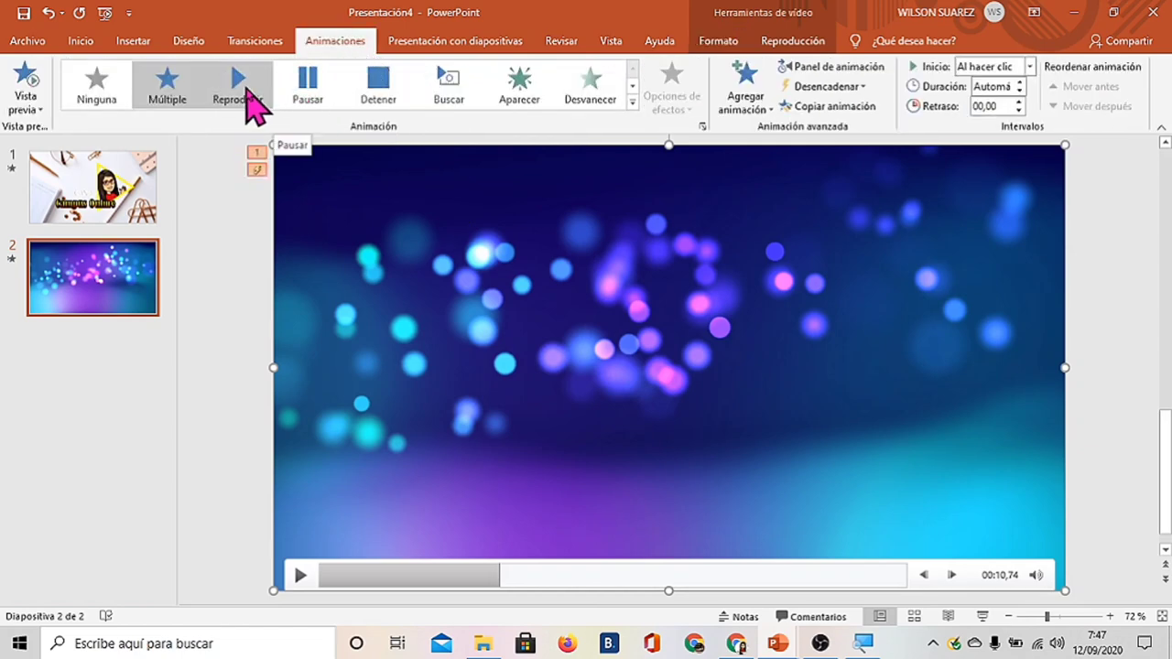
Apply the Reproducir animation to the bokeh video, then return to slide 1 and select the title.
click(245, 90)
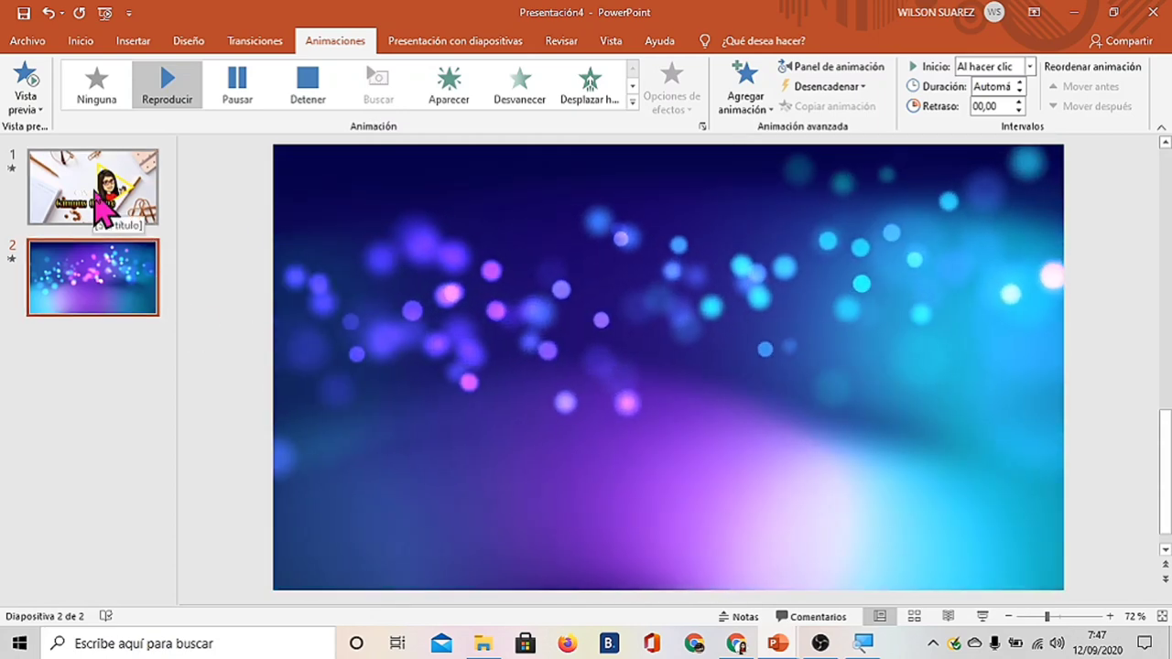
click(96, 197)
click(766, 423)
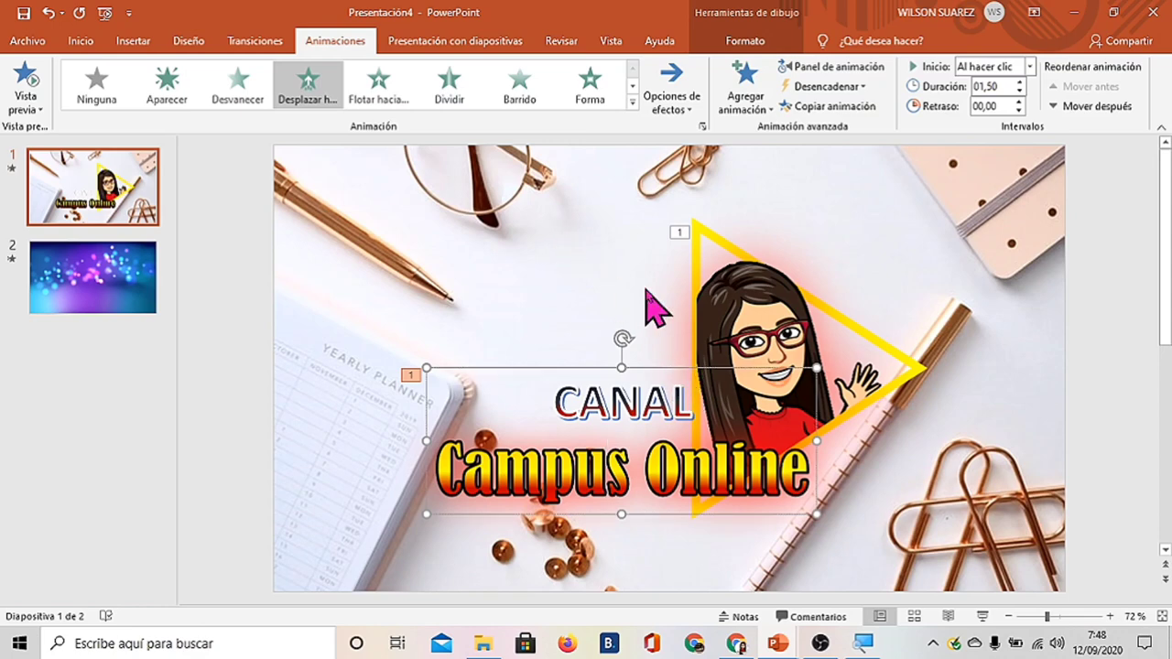
Copy the CANAL Campus Online title to slide 2 and shift it slightly up and left.
right_click(666, 369)
key(Escape)
key(Page_Down)
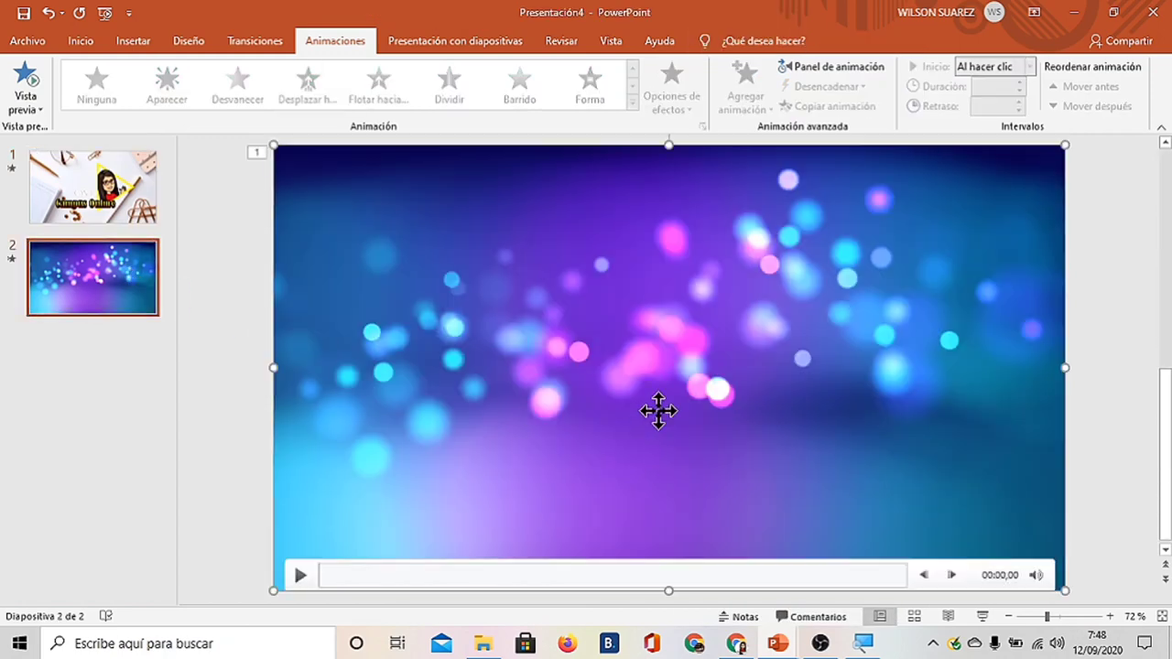
right_click(657, 411)
click(696, 163)
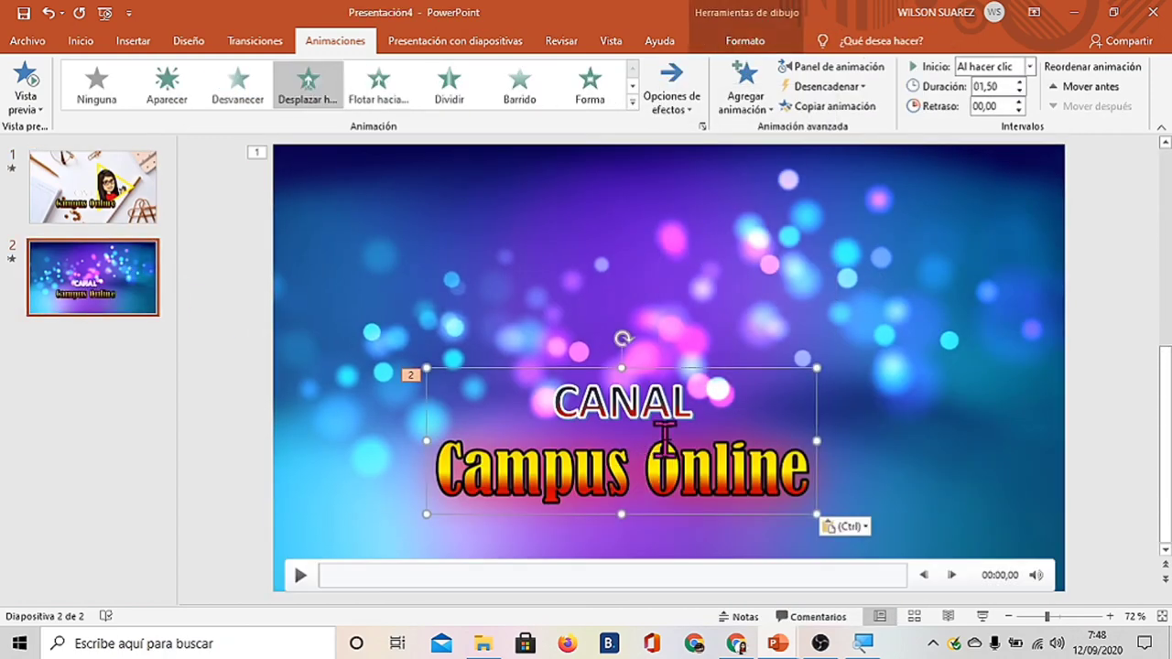
drag(667, 379, 659, 340)
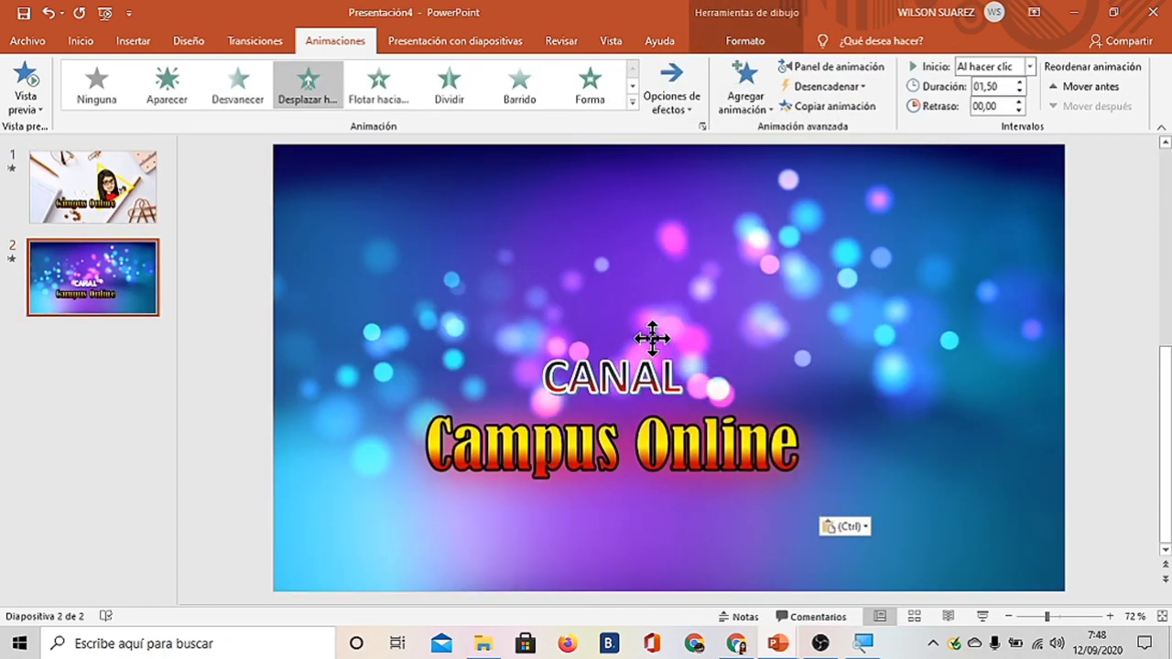
Copy the avatar triangle picture from slide 1 and paste it onto the video slide.
click(151, 220)
click(838, 367)
right_click(838, 367)
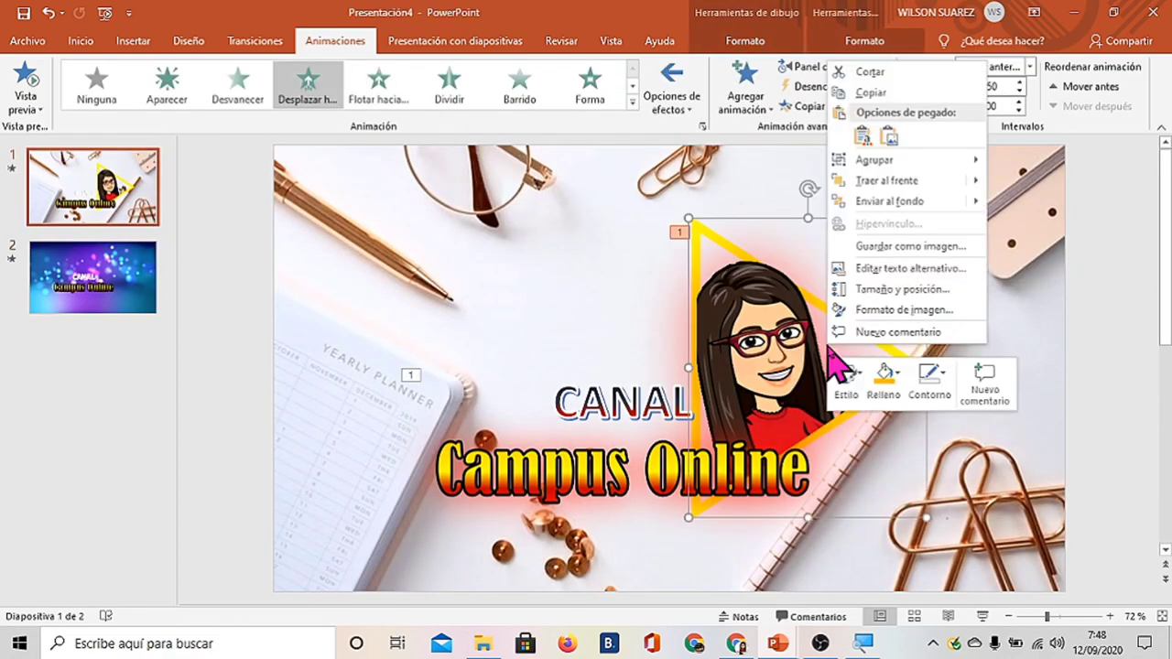
click(879, 93)
click(138, 274)
right_click(856, 365)
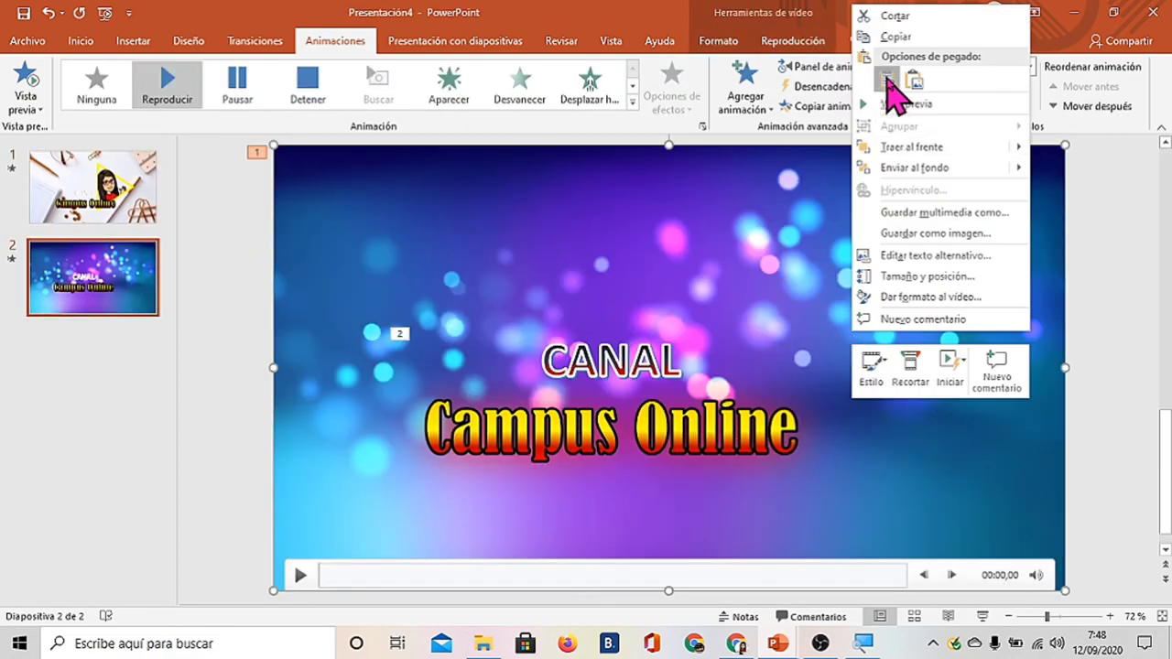
click(886, 80)
Send the pasted title to the back behind the avatar, then play the video slide.
click(654, 471)
right_click(663, 487)
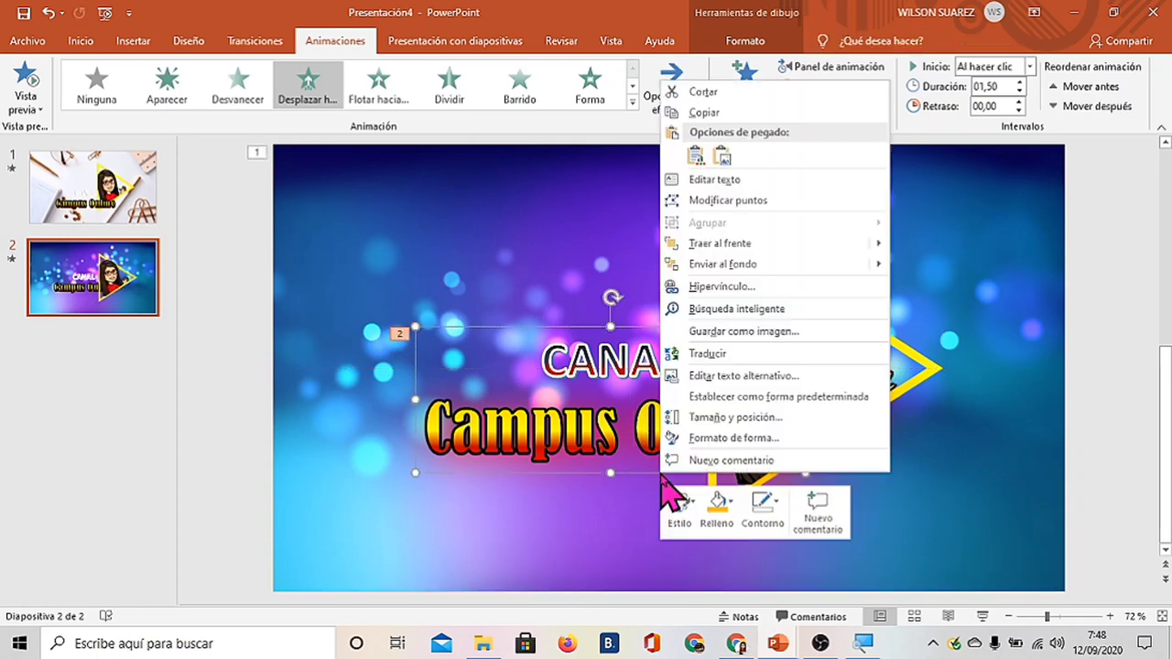
click(770, 265)
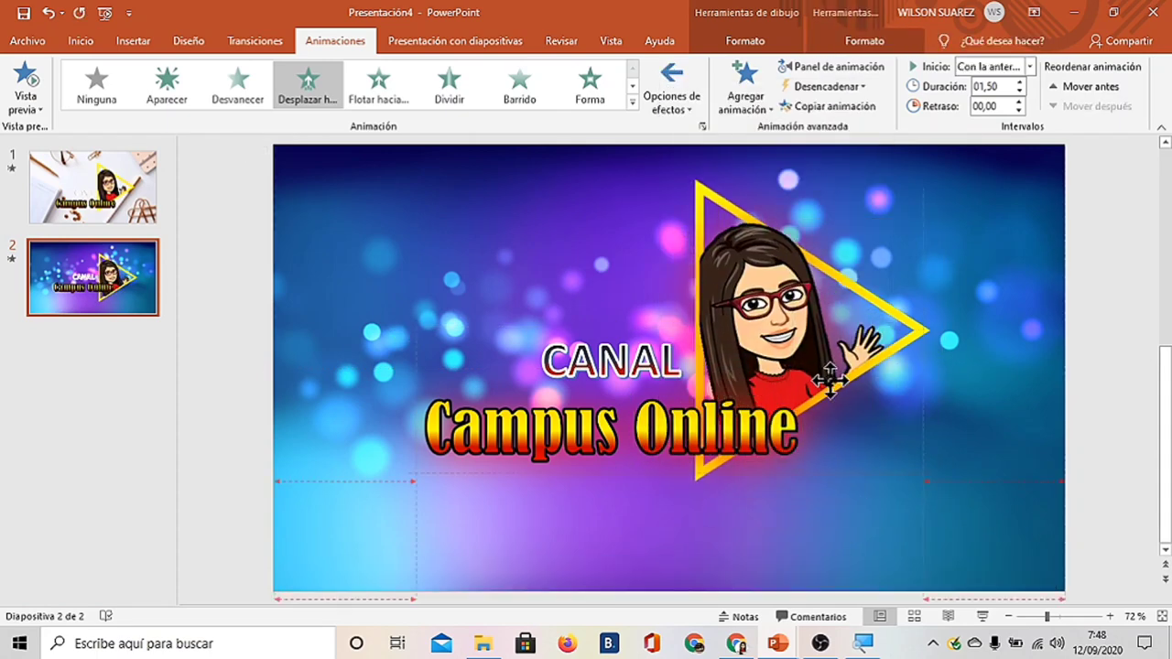
click(1026, 397)
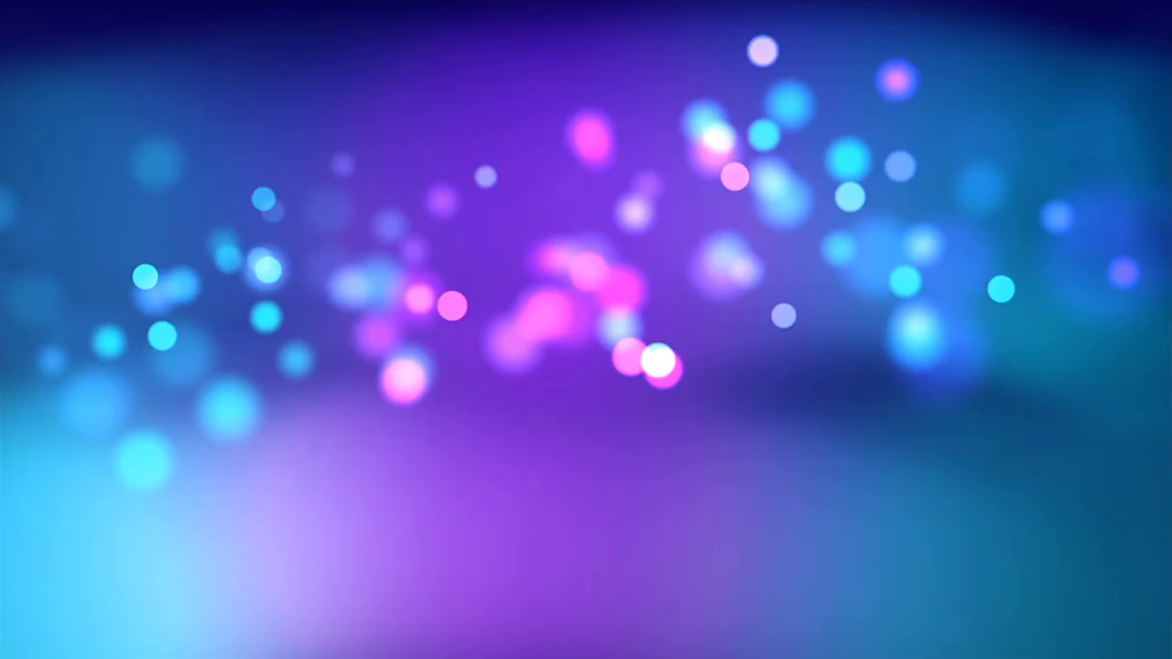